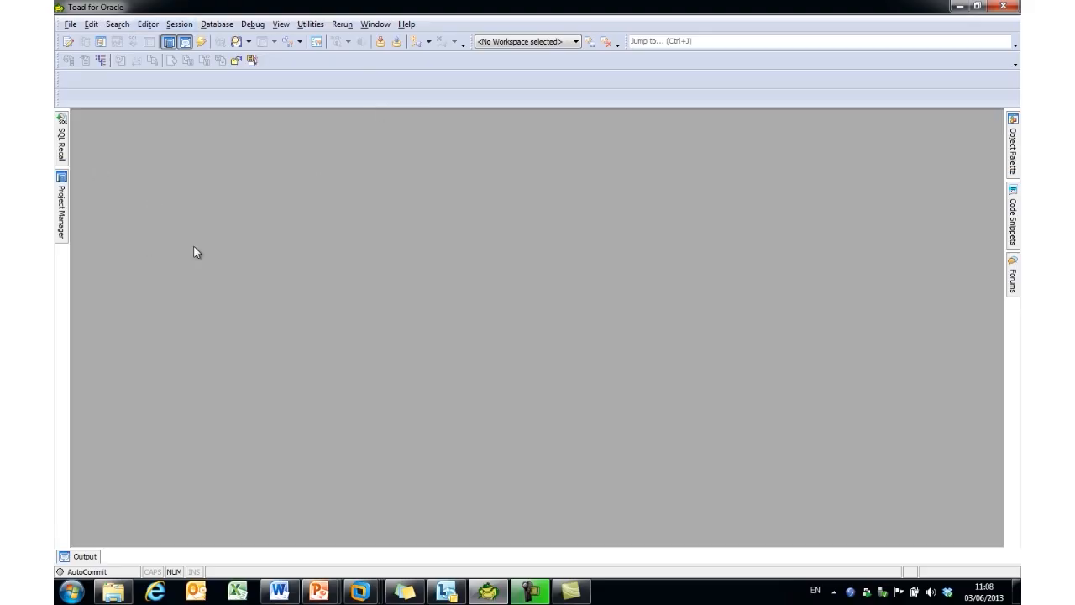
Open the database login window for a new connection, check the TNS database choices and return to the Direct settings
left_click(428, 45)
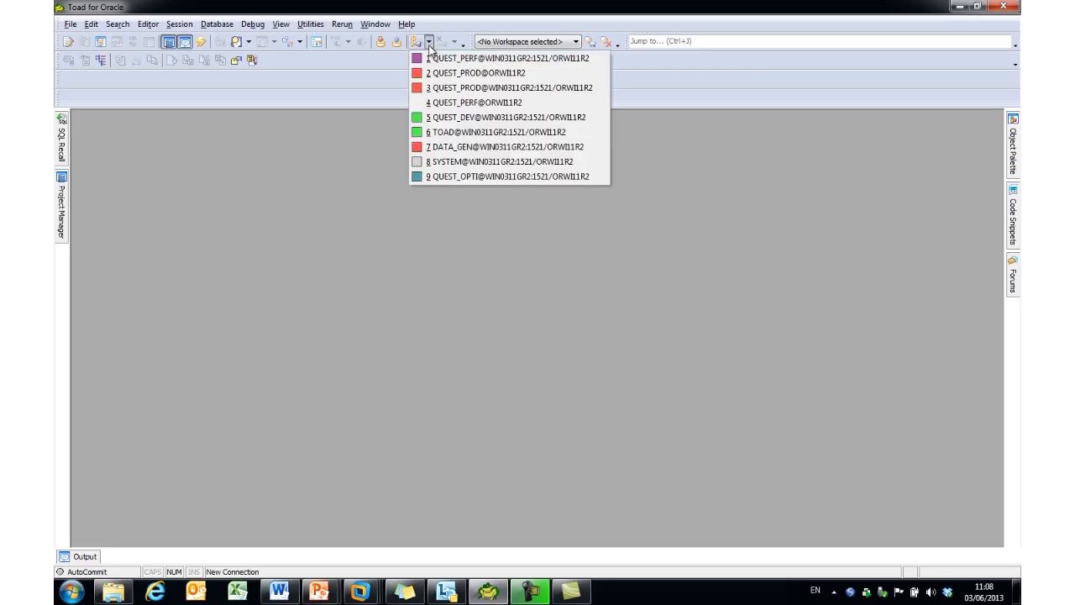
left_click(415, 44)
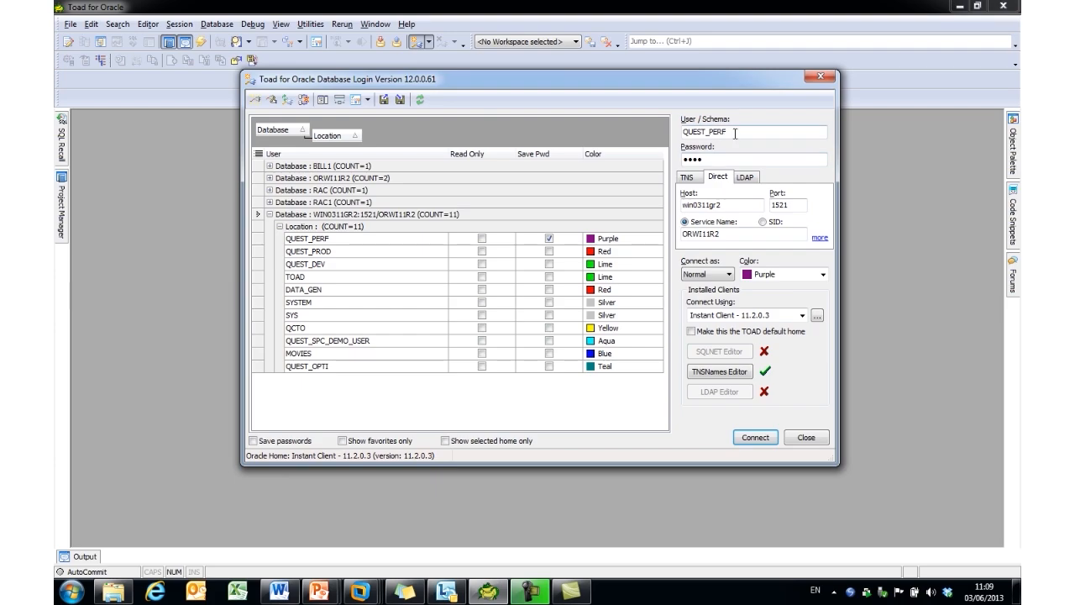
left_click(696, 179)
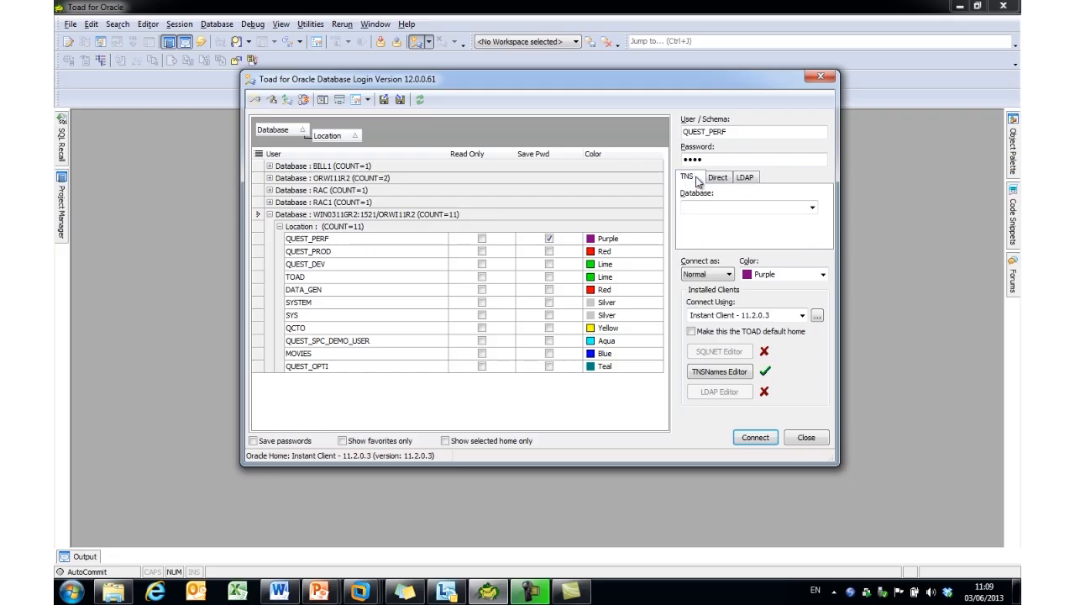
left_click(812, 207)
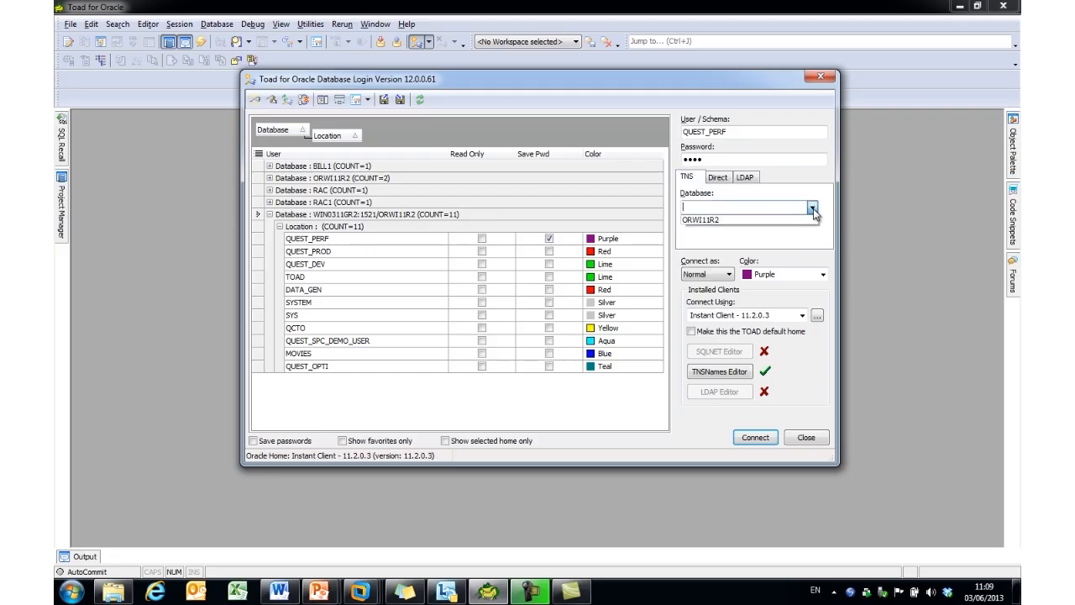
left_click(814, 208)
left_click(720, 177)
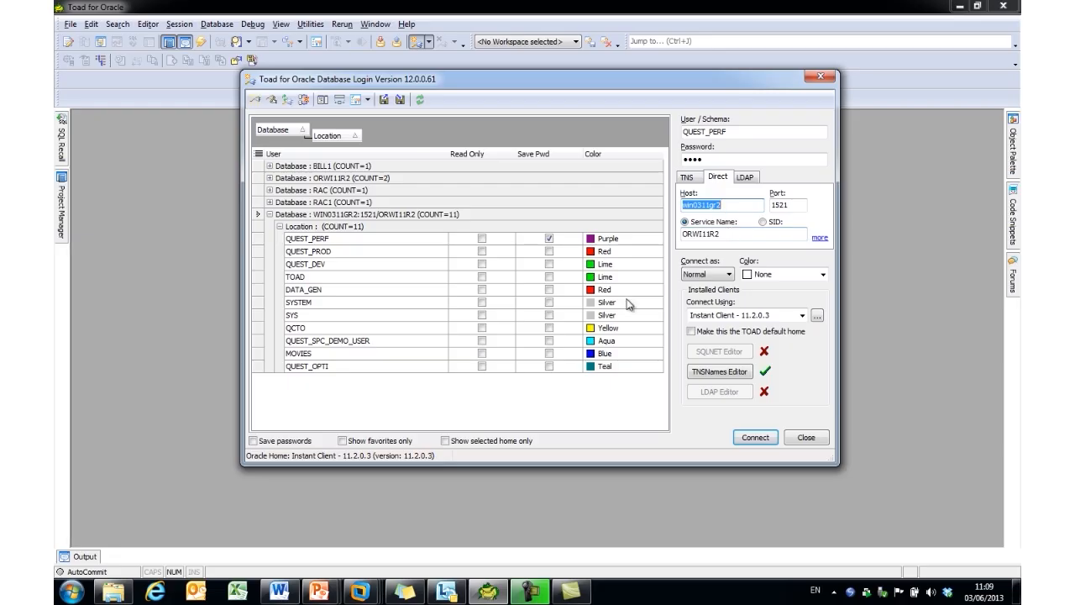
Try the Navy connection color and the Read Only option for the QUEST_PERF login
left_click(825, 275)
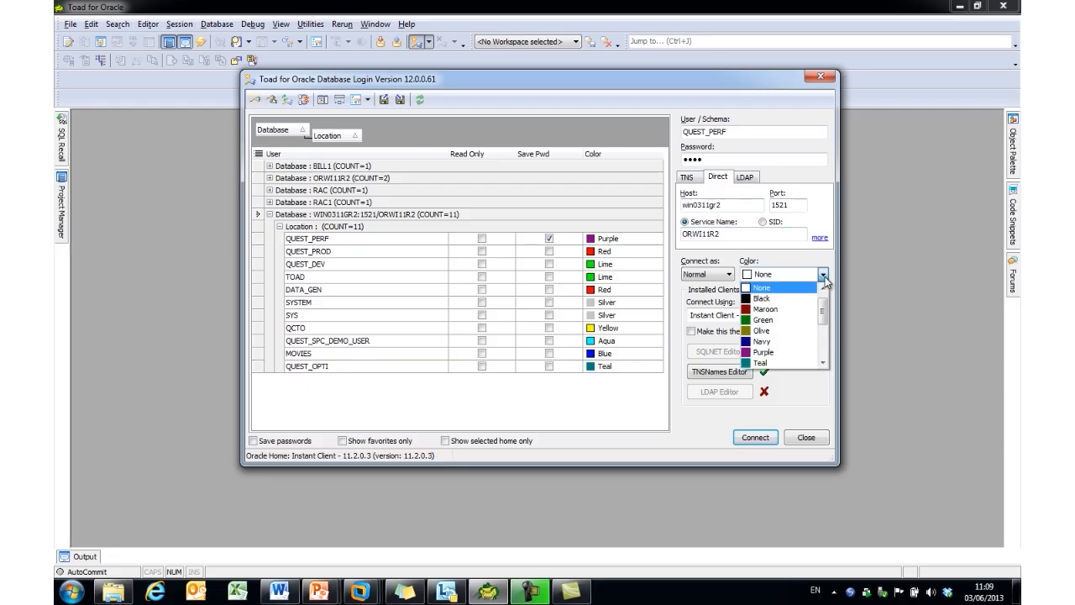
left_click(771, 342)
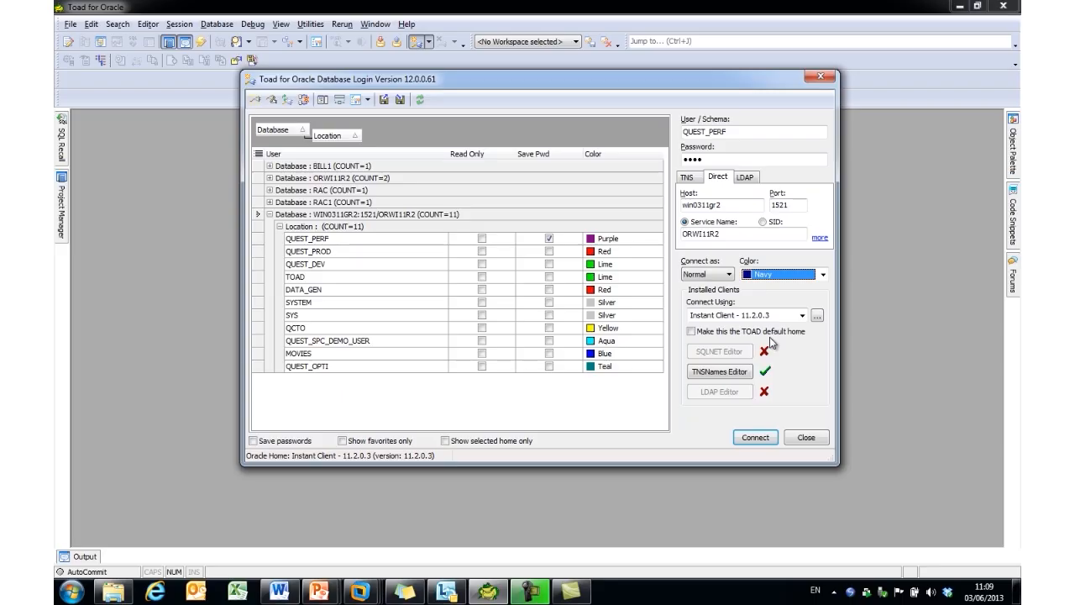
left_click(483, 240)
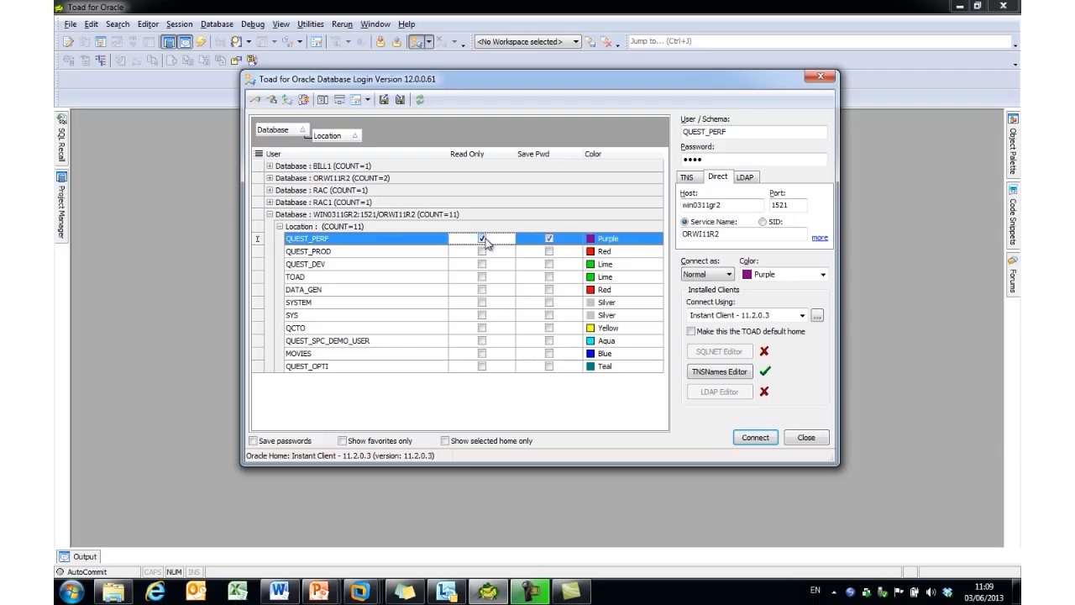
left_click(483, 239)
Connect to the ORWI11R2 service on host win0311gr2 with the QUEST_PERF login
left_click(754, 436)
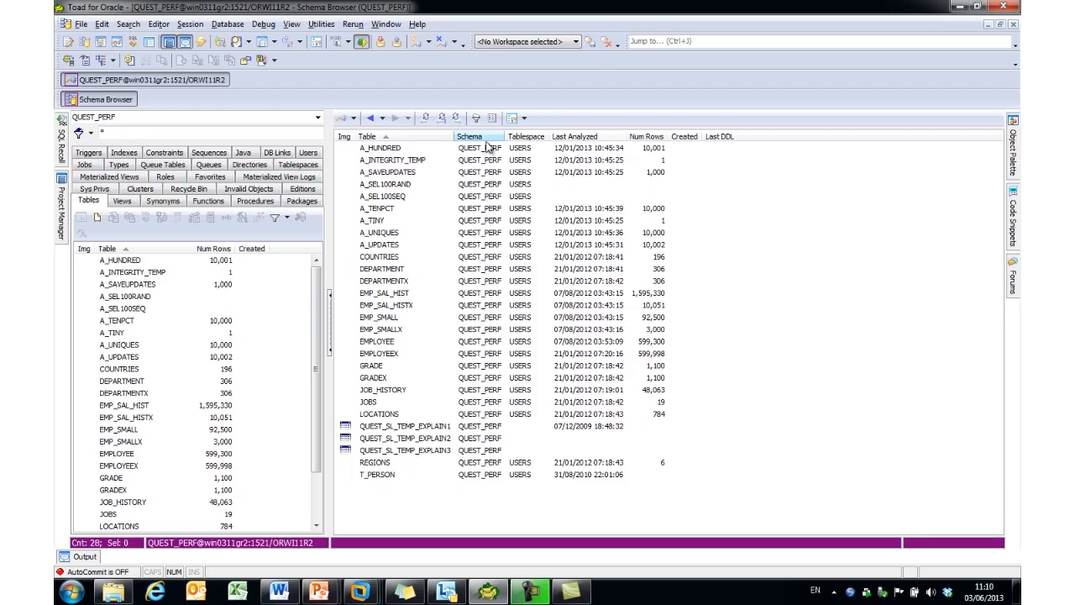
Try the Treeview layout in the Schema Browser and browse its Tables and Views nodes
left_click(525, 119)
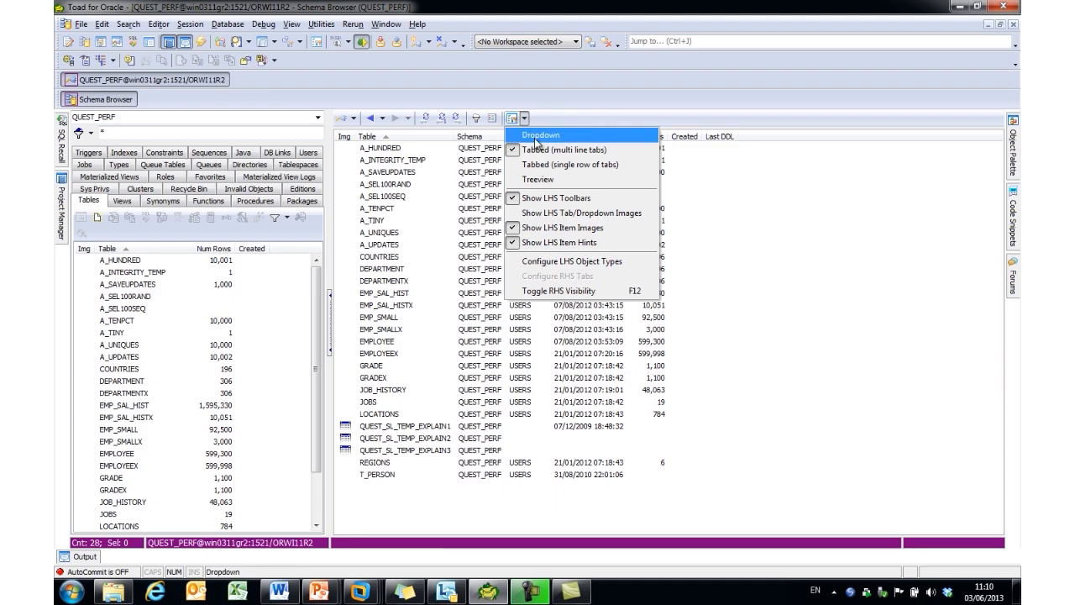
left_click(544, 183)
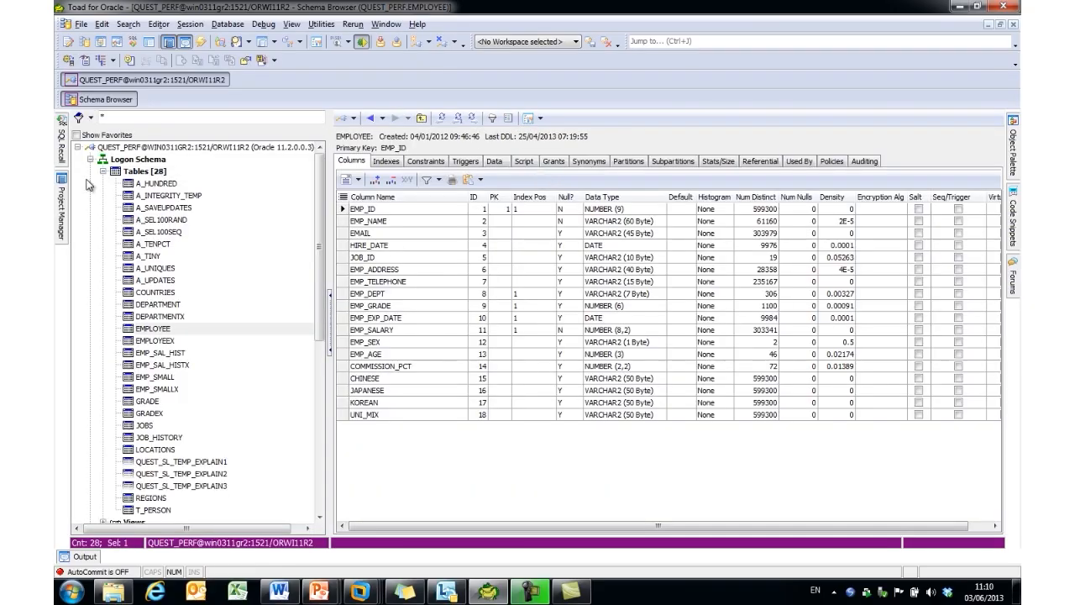
left_click(104, 171)
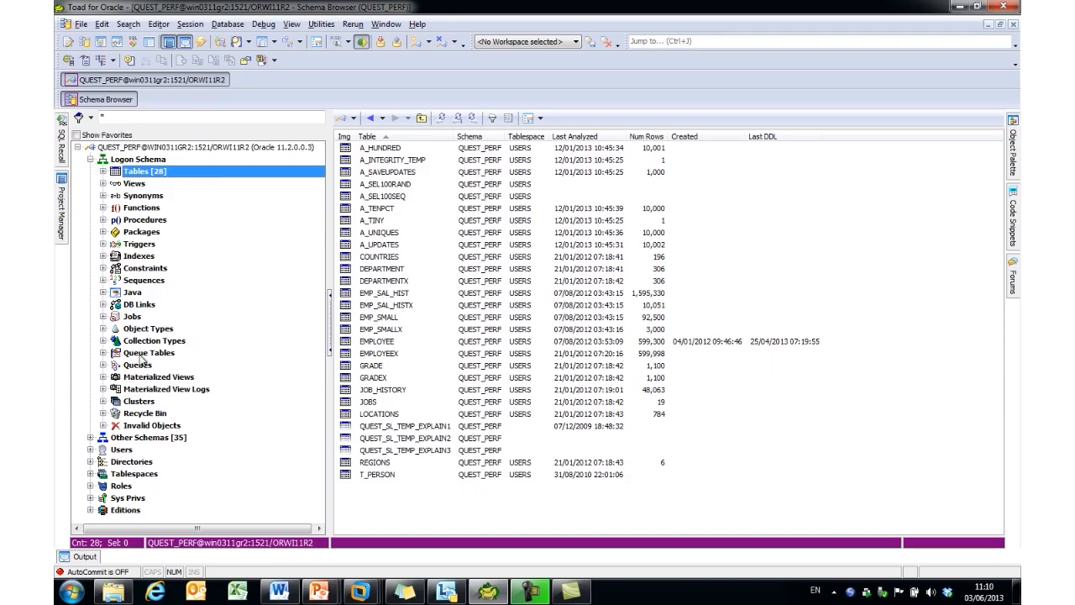
left_click(103, 184)
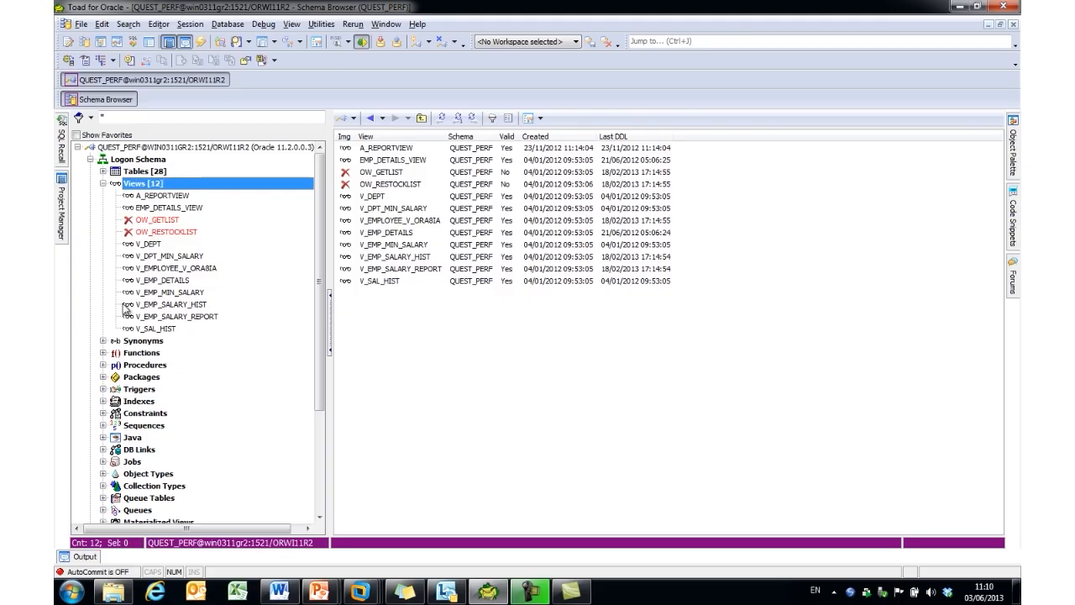
left_click(103, 183)
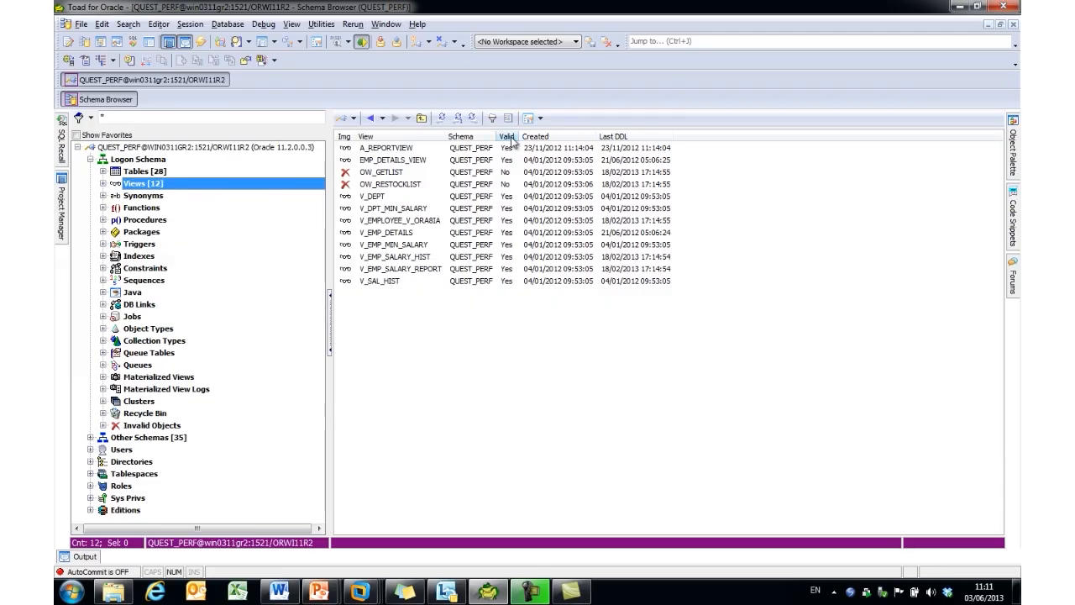
Set the Schema Browser layout to Tabbed (multi line) and look through the list of available schemas
left_click(541, 118)
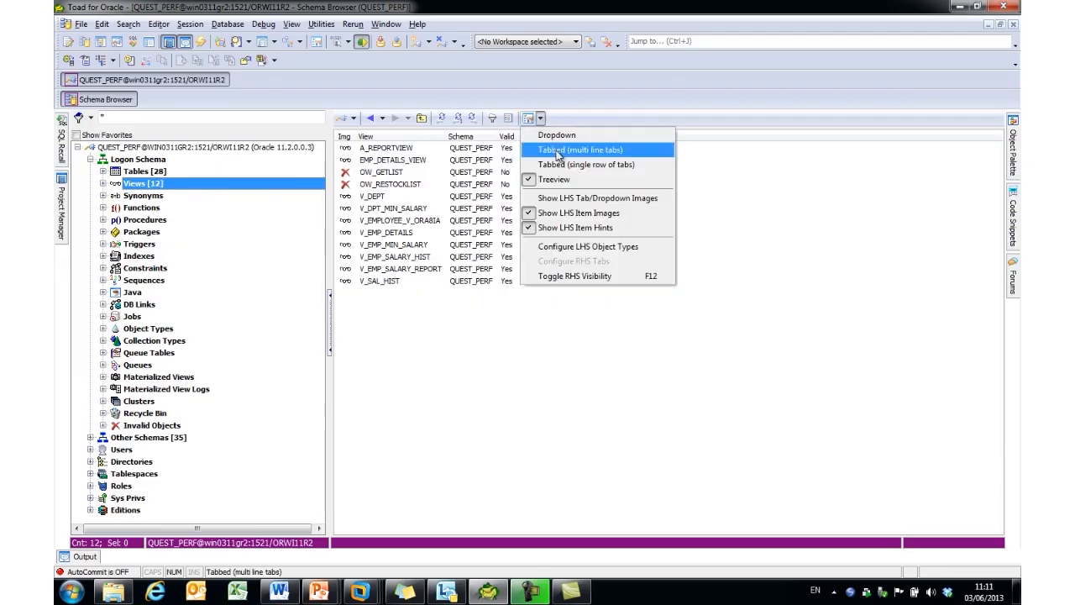
left_click(578, 149)
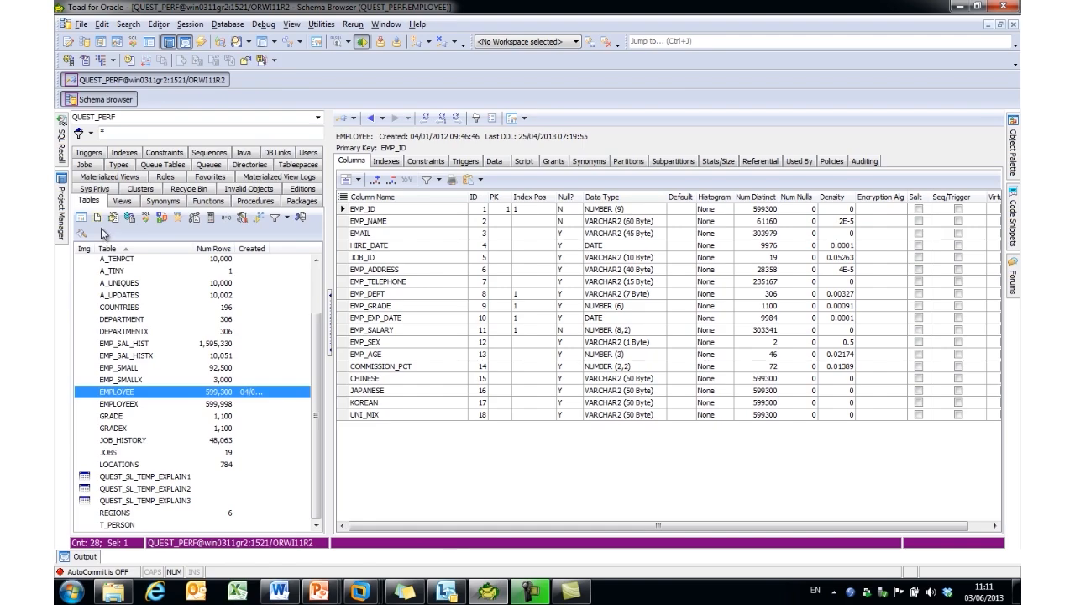
left_click(318, 118)
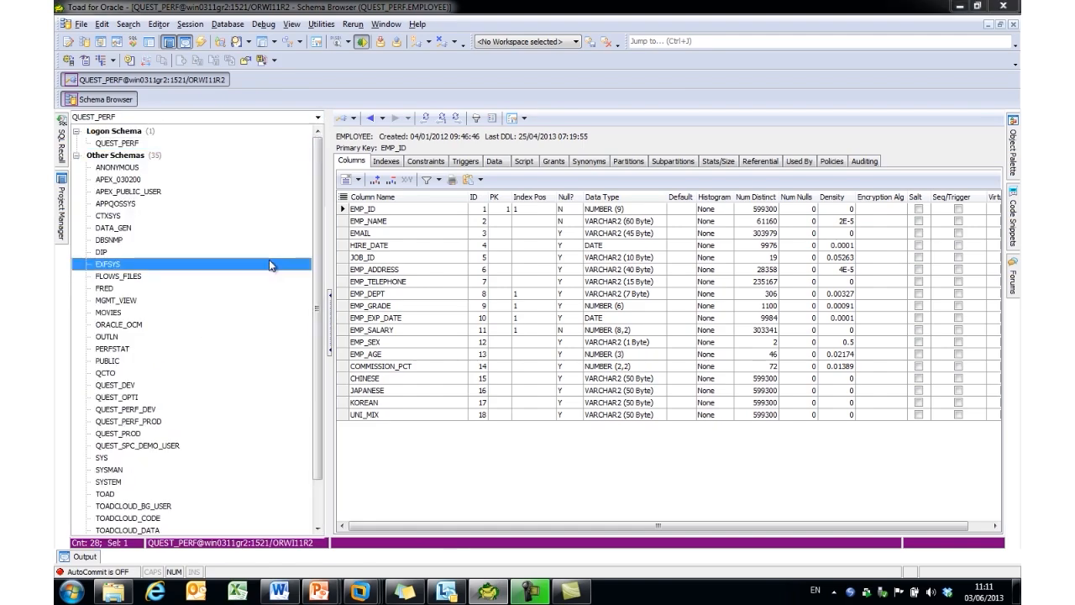
left_click(323, 101)
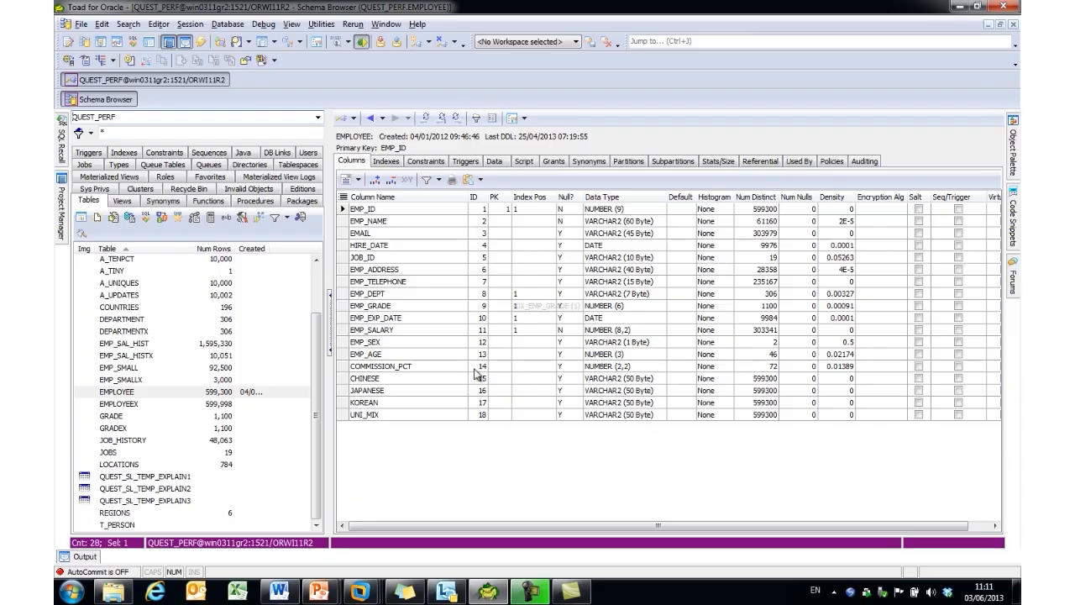
Examine the EMPLOYEE table's indexes, constraints, data, referential links including the DEPARTMENT child tables, and creation script
left_click(129, 392)
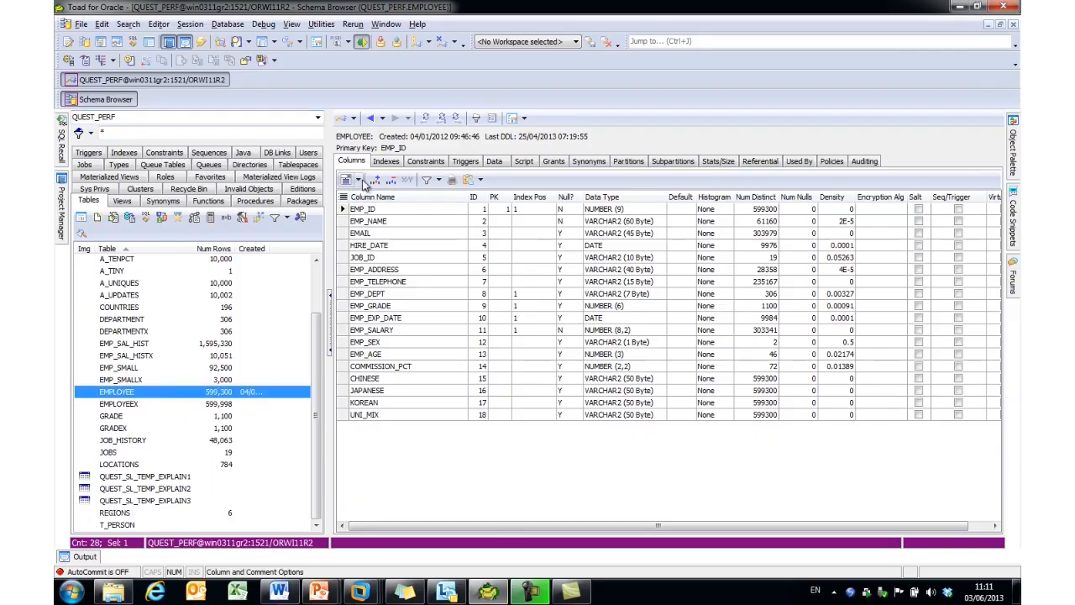
left_click(387, 161)
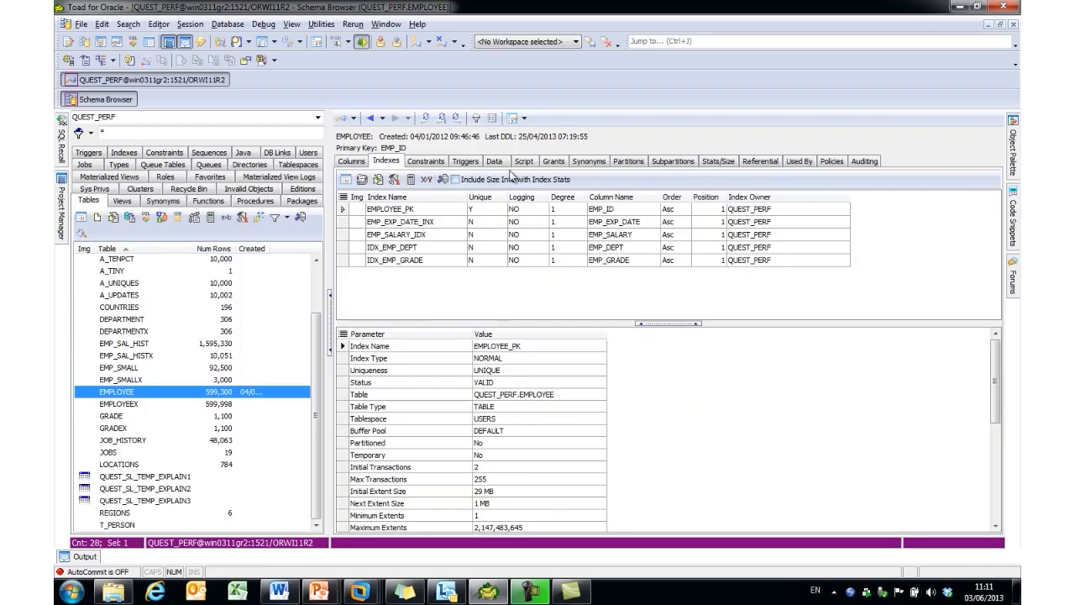
left_click(430, 162)
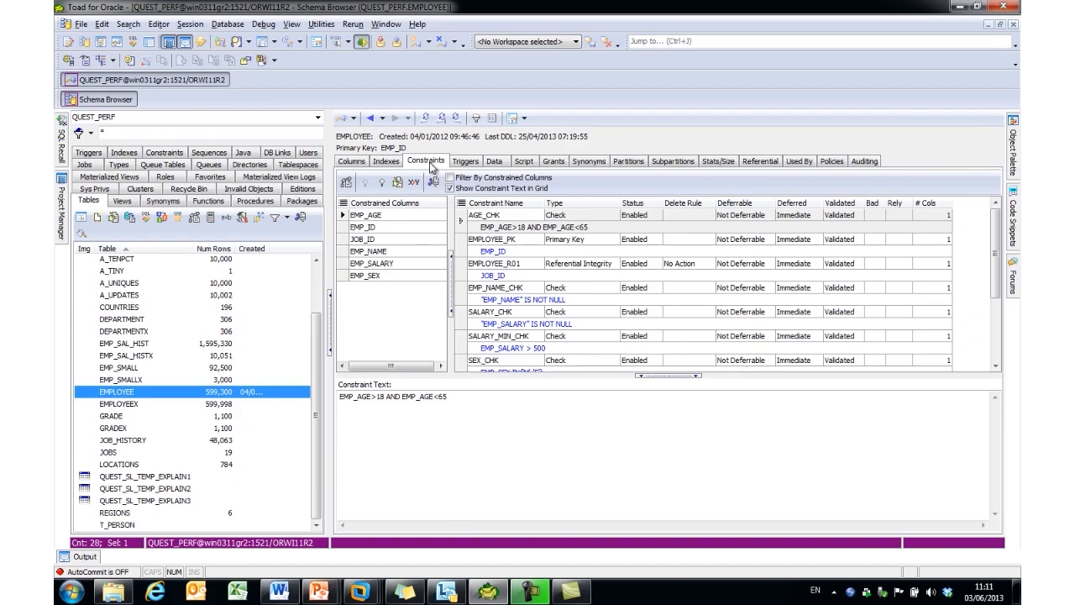
left_click(495, 162)
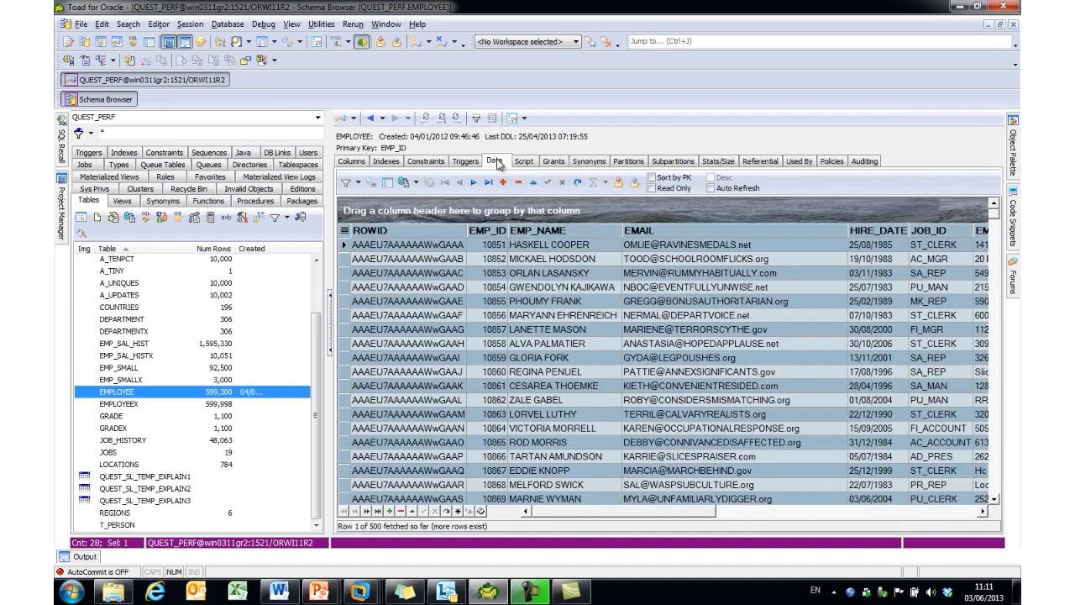
left_click(761, 161)
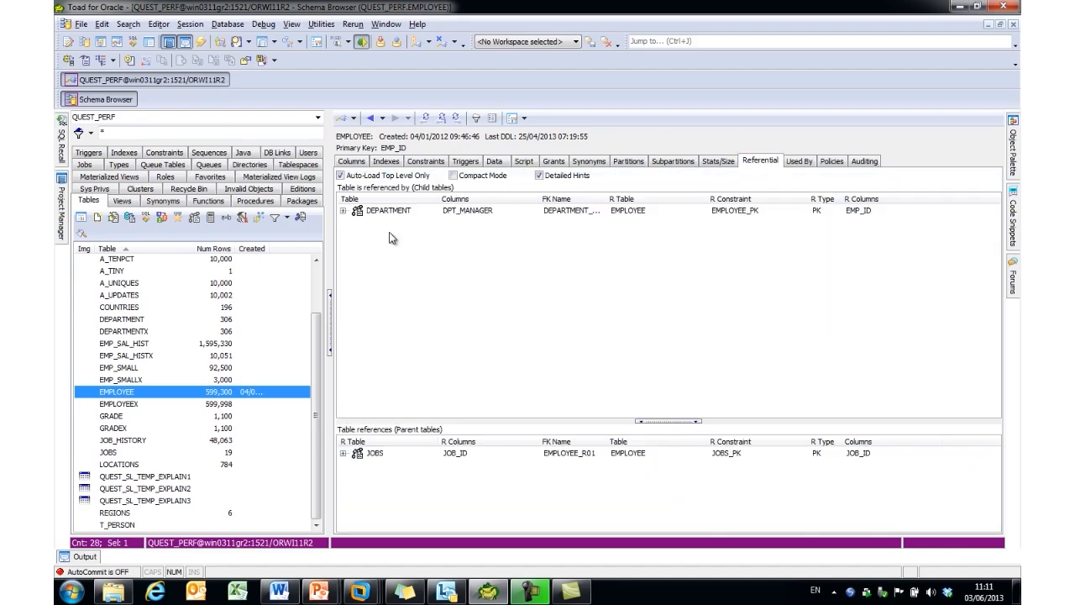
left_click(343, 211)
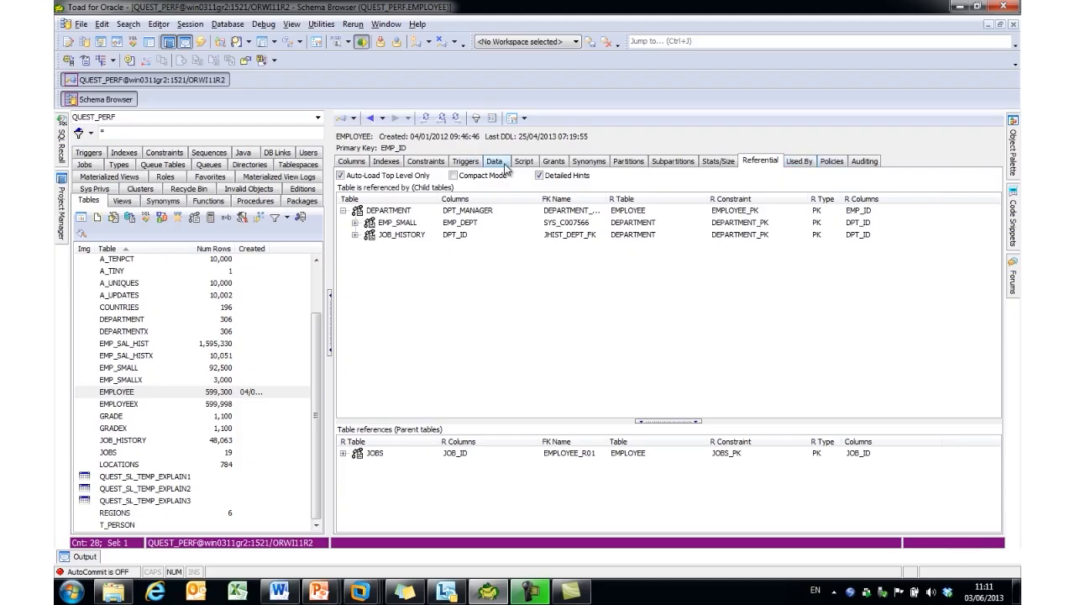
left_click(525, 165)
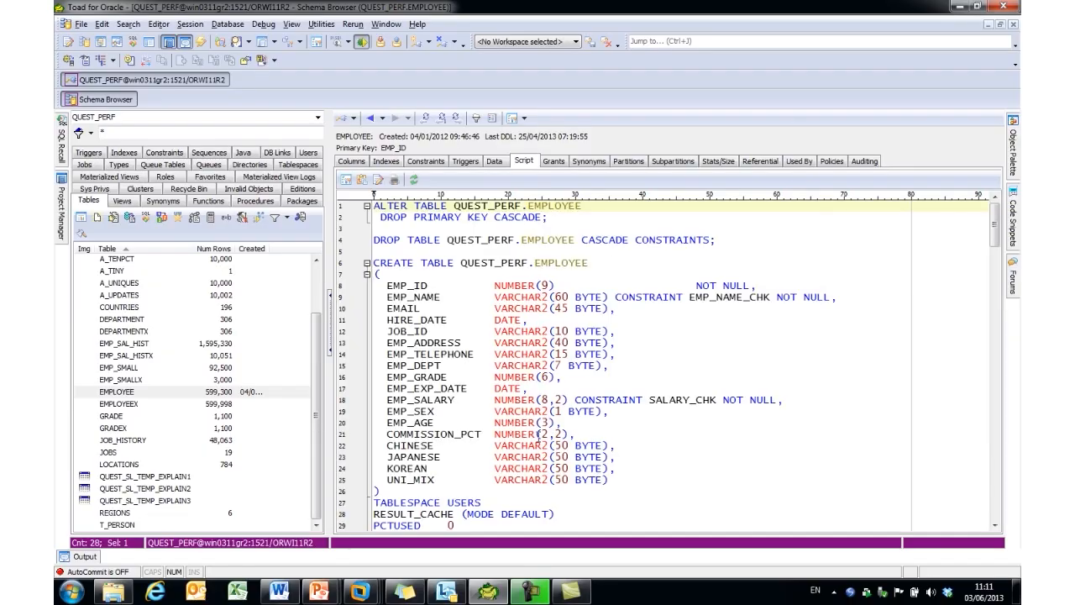
Display the DEPARTMENT table's data and hide its ROWID, DPT_MANAGER and LOCATION_ID columns
left_click(496, 161)
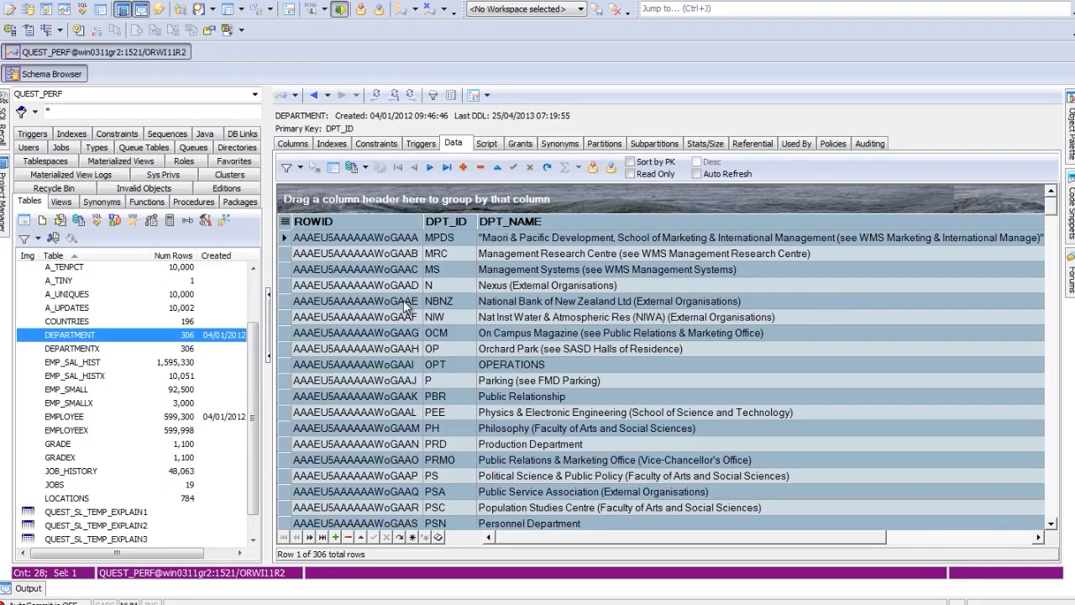
left_click(285, 222)
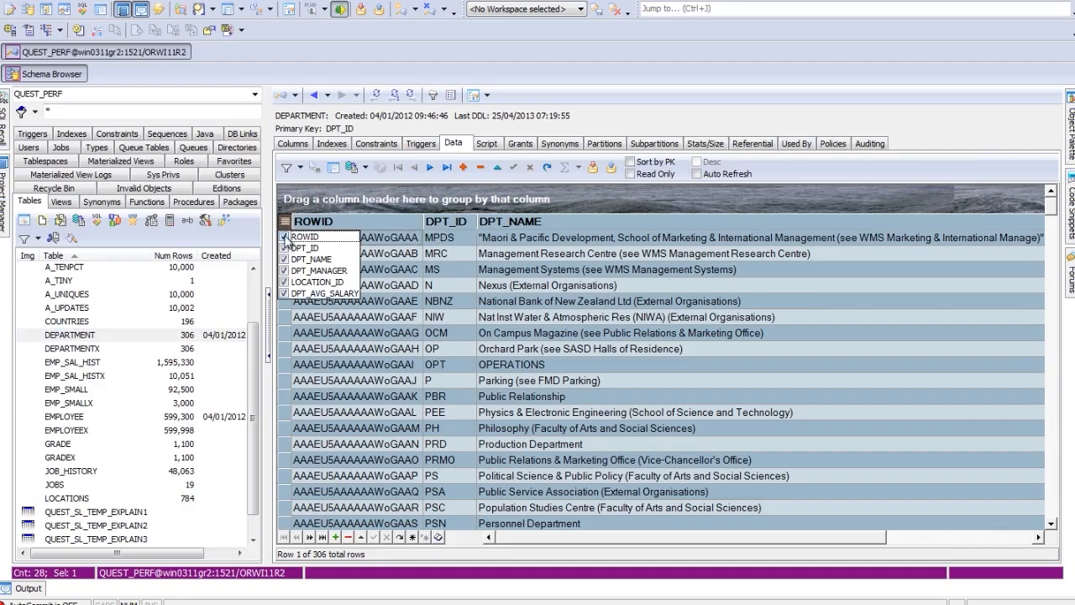
left_click(285, 238)
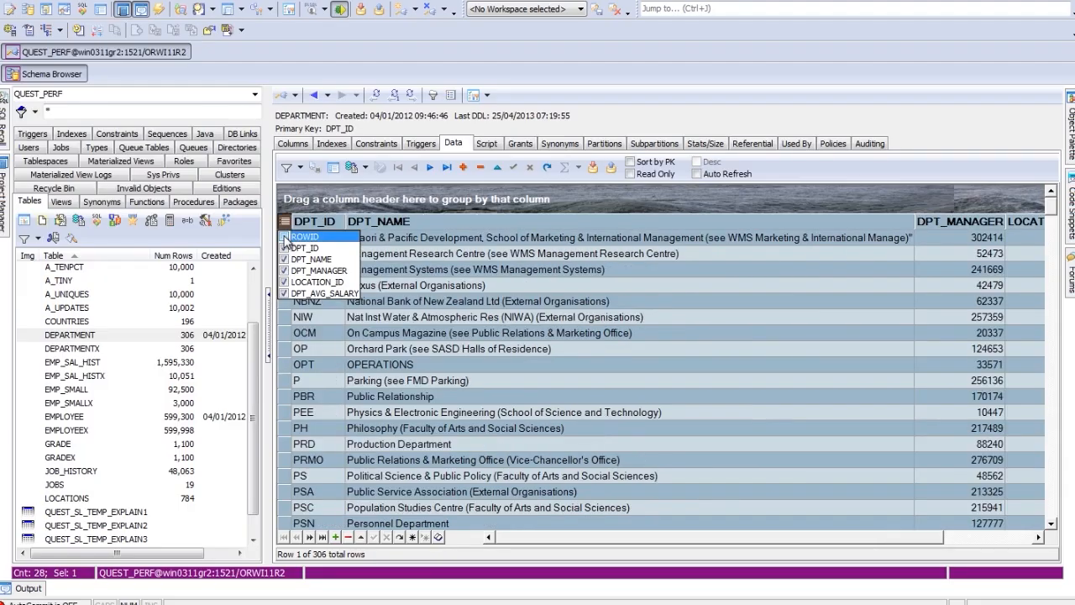
left_click(670, 352)
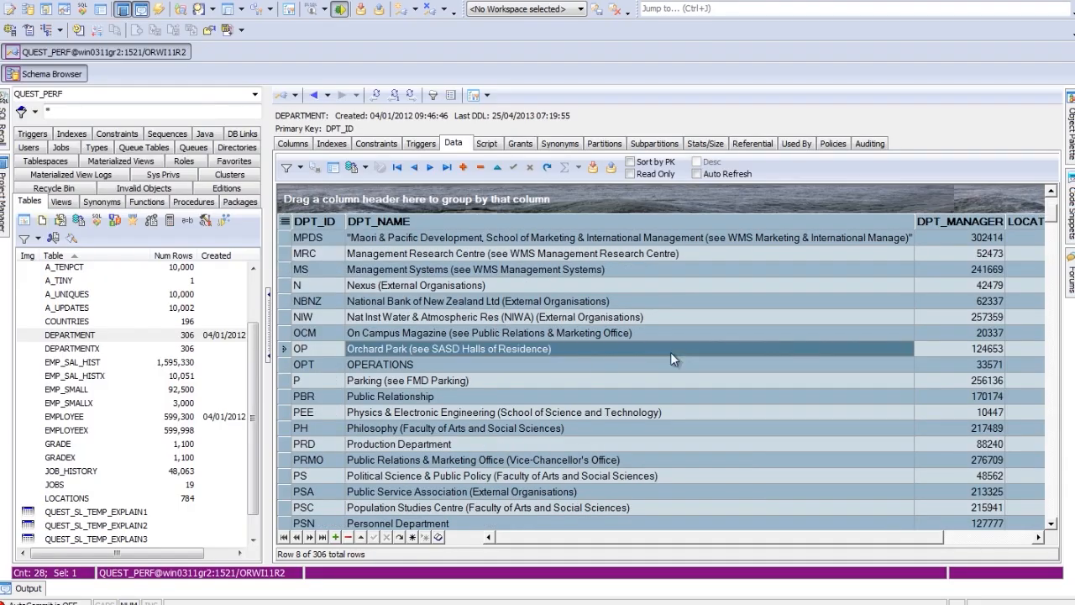
left_click_drag(940, 222, 944, 273)
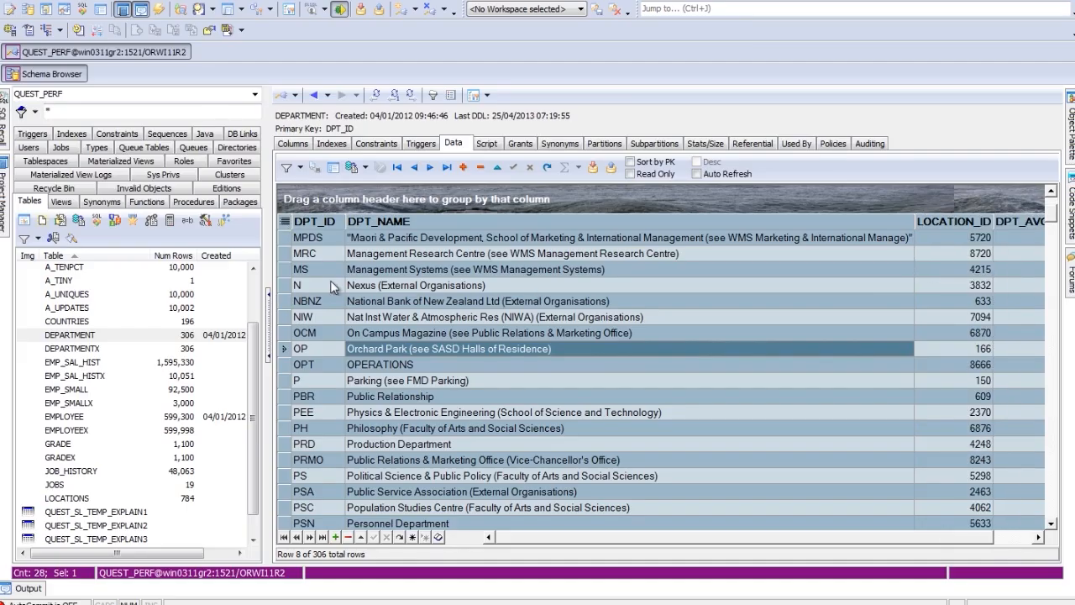
left_click_drag(950, 221, 872, 392)
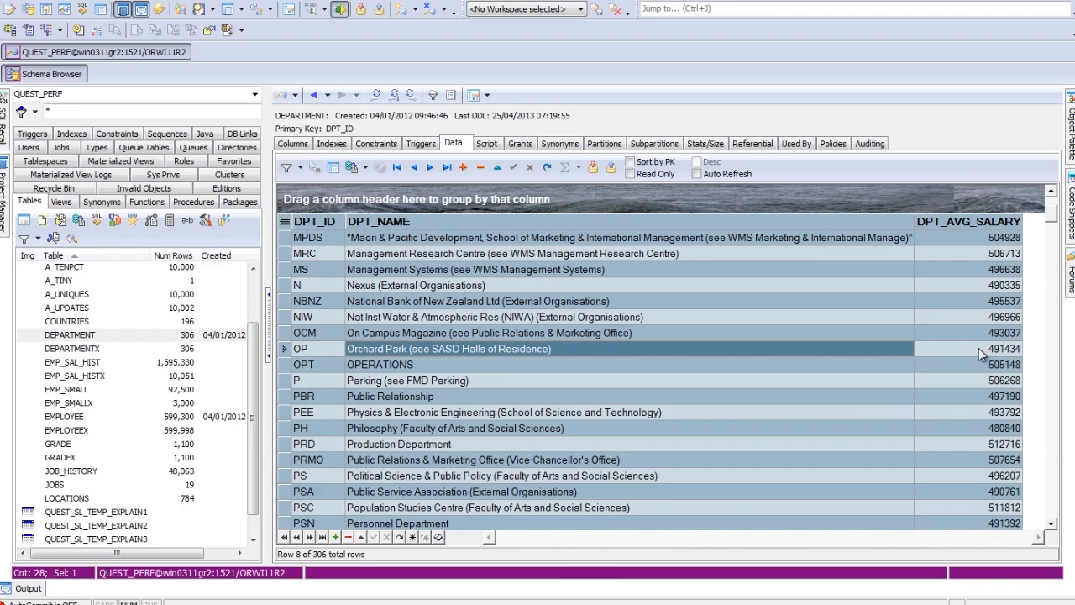
Calculate the sum, average, count, min and max of the DPT_AVG_SALARY cells from row MPDS through row PH
left_click(990, 240)
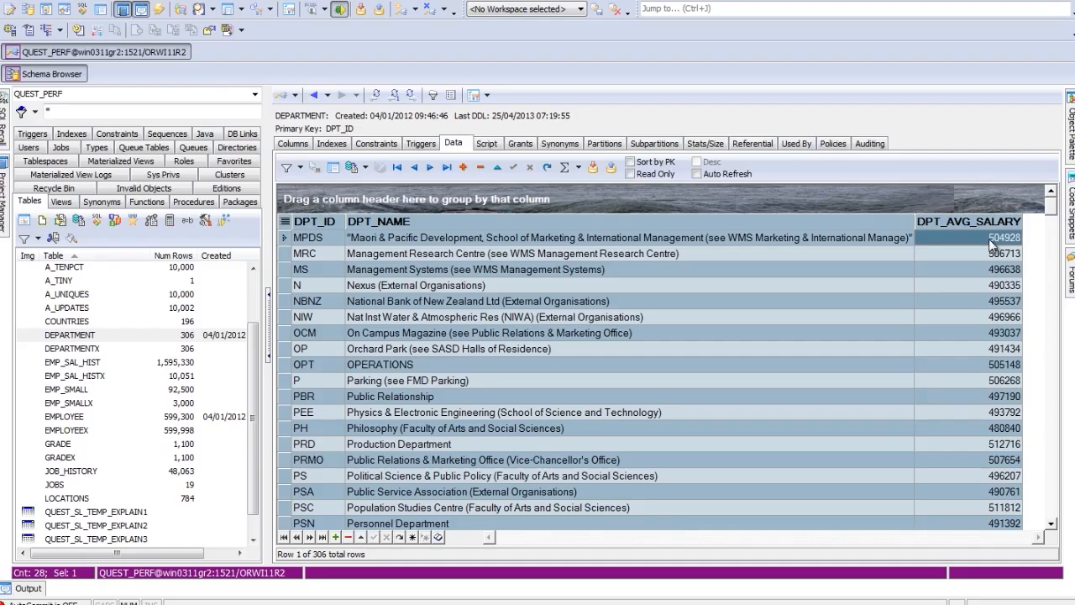
left_click(985, 428, "shift")
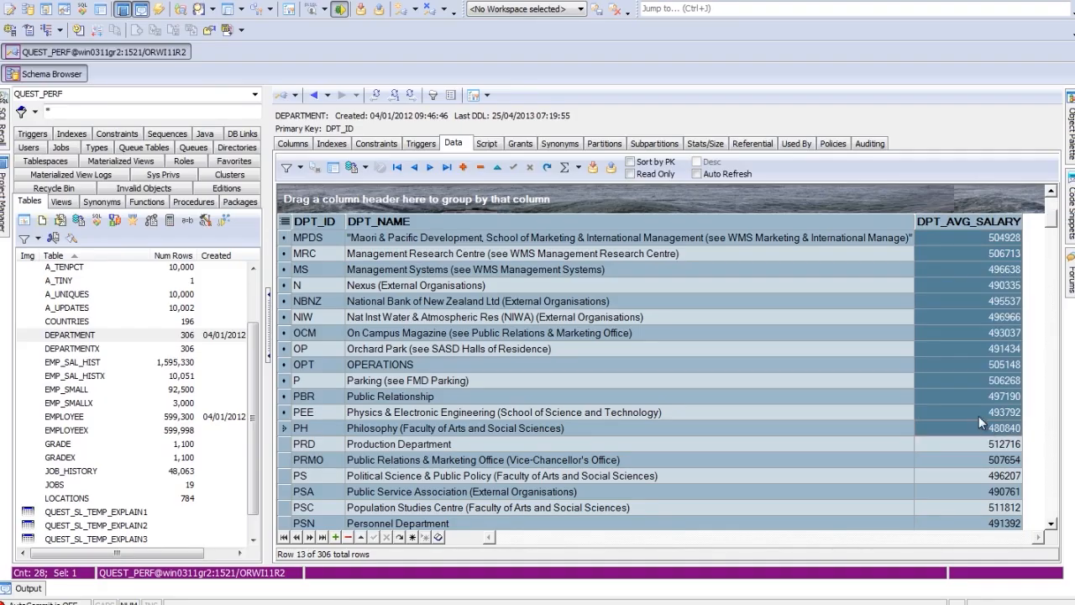
left_click(578, 167)
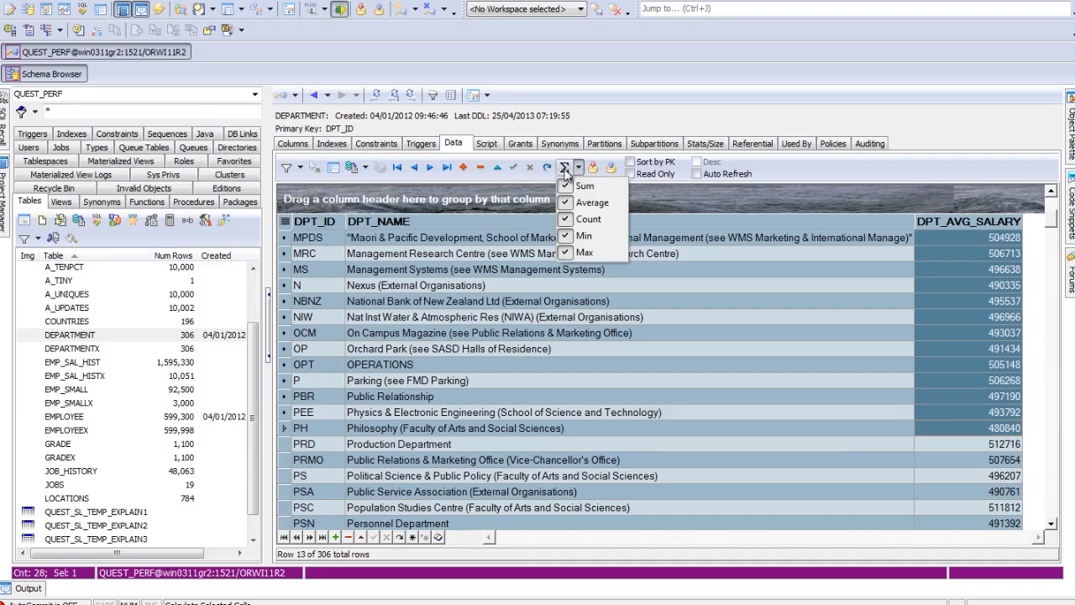
left_click(565, 168)
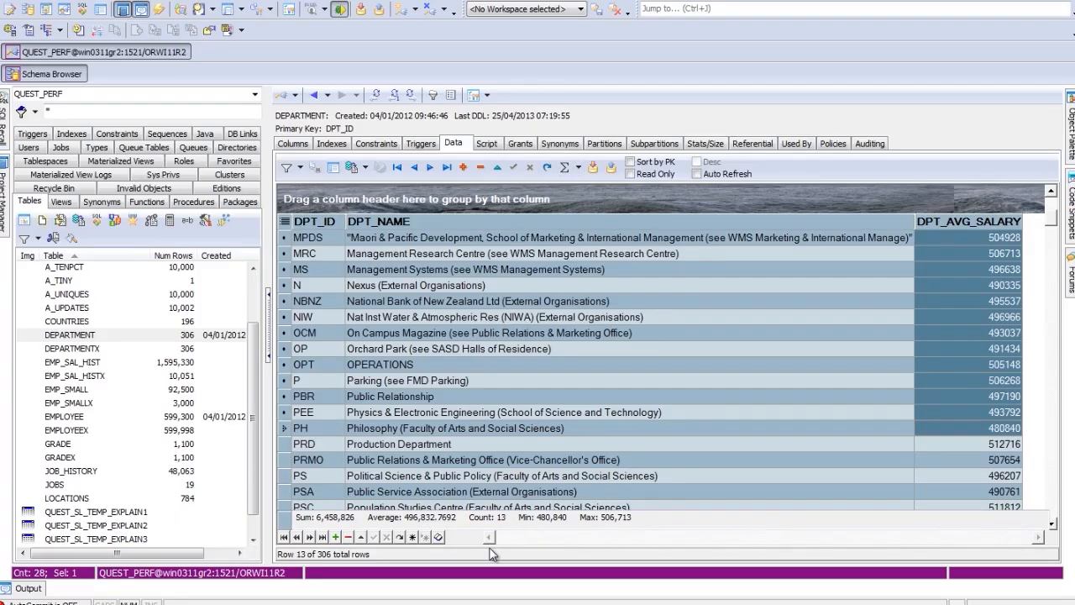
Move the DPT_AVG_SALARY column between DPT_ID and DPT_NAME in the DEPARTMENT data grid
left_click(948, 222)
left_click(620, 331)
left_click_drag(944, 221, 432, 232)
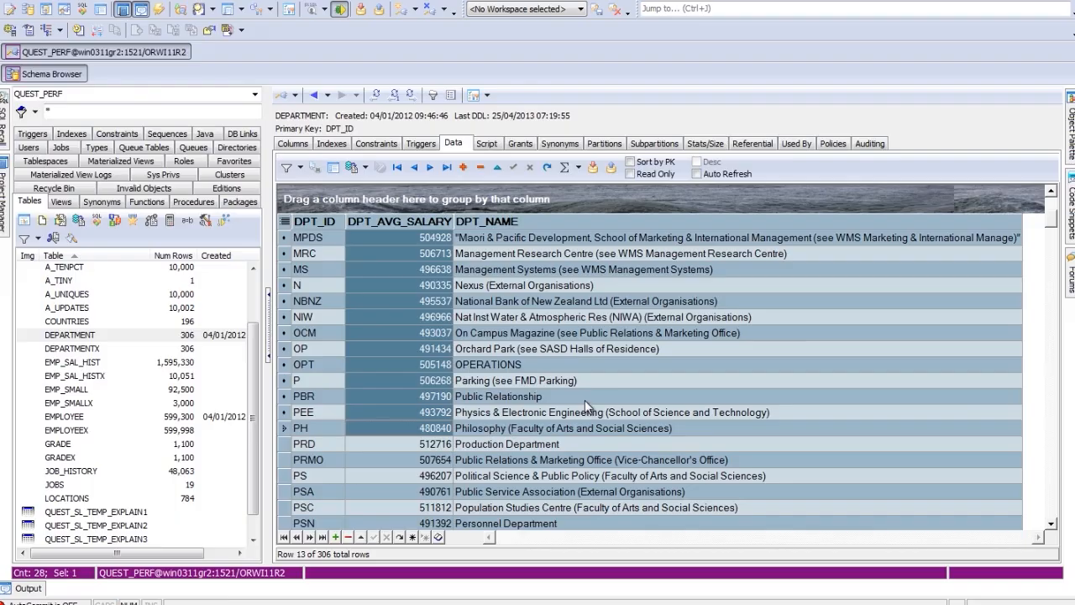
Start a dataset export of the DEPARTMENT grid to an Excel file and name the output file dept.xlsx
left_click(515, 304)
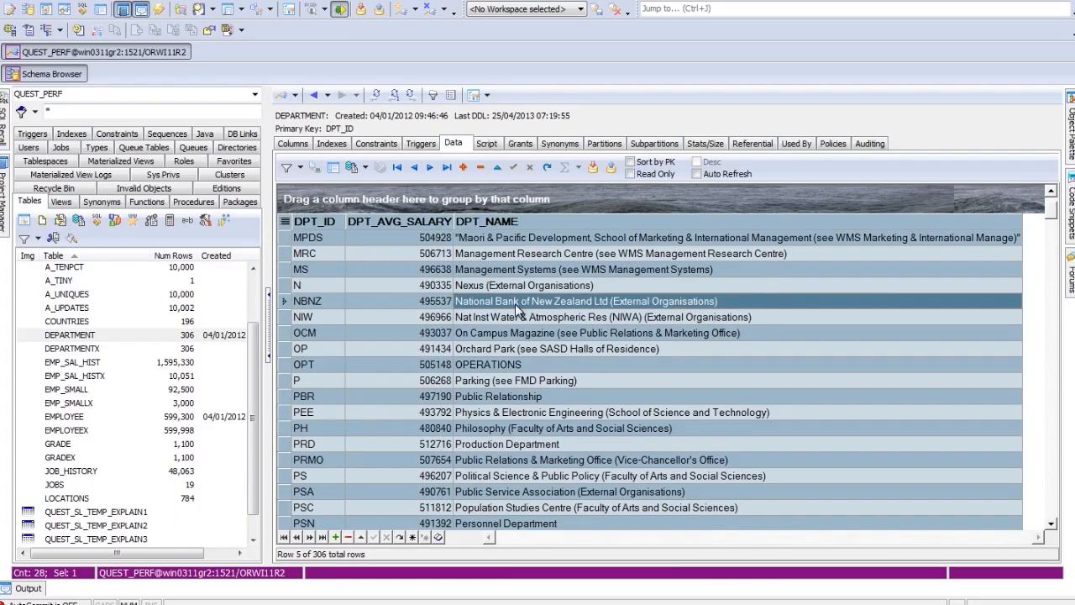
right_click(515, 304)
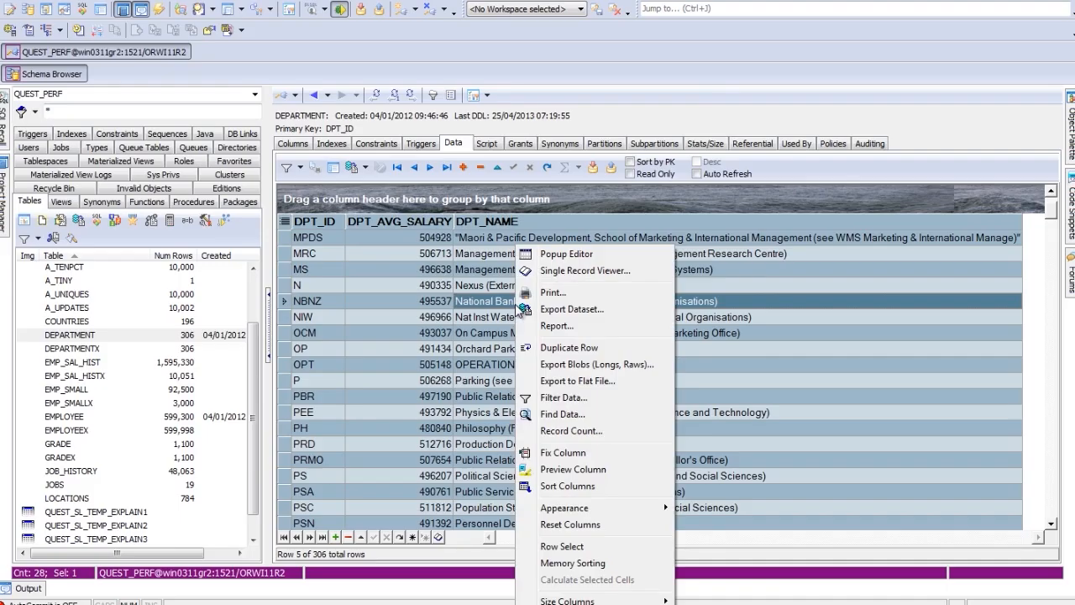
left_click(571, 310)
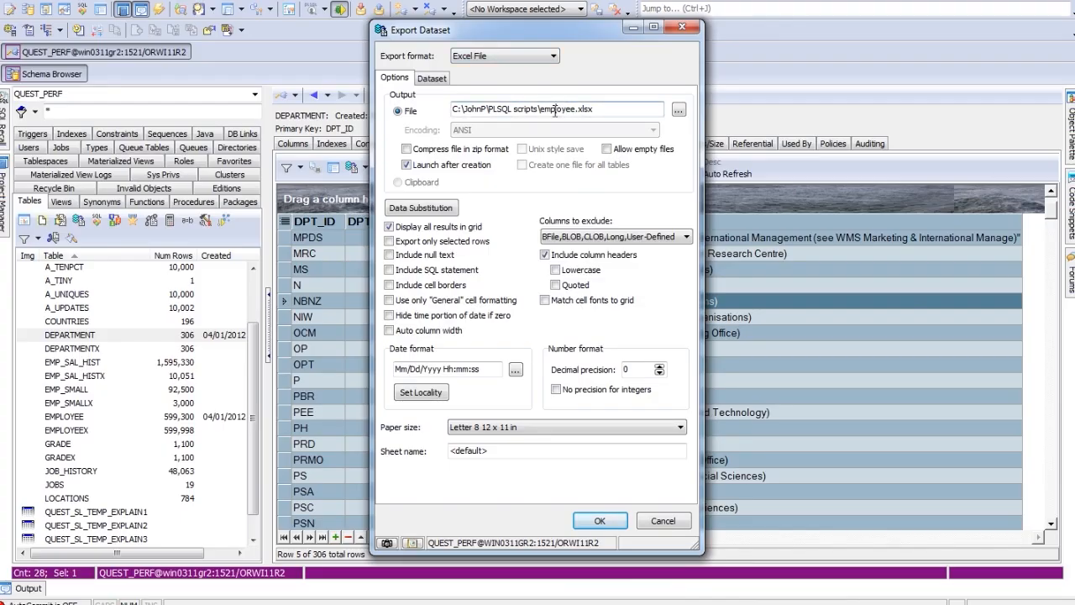
left_click_drag(540, 110, 576, 111)
type("dept")
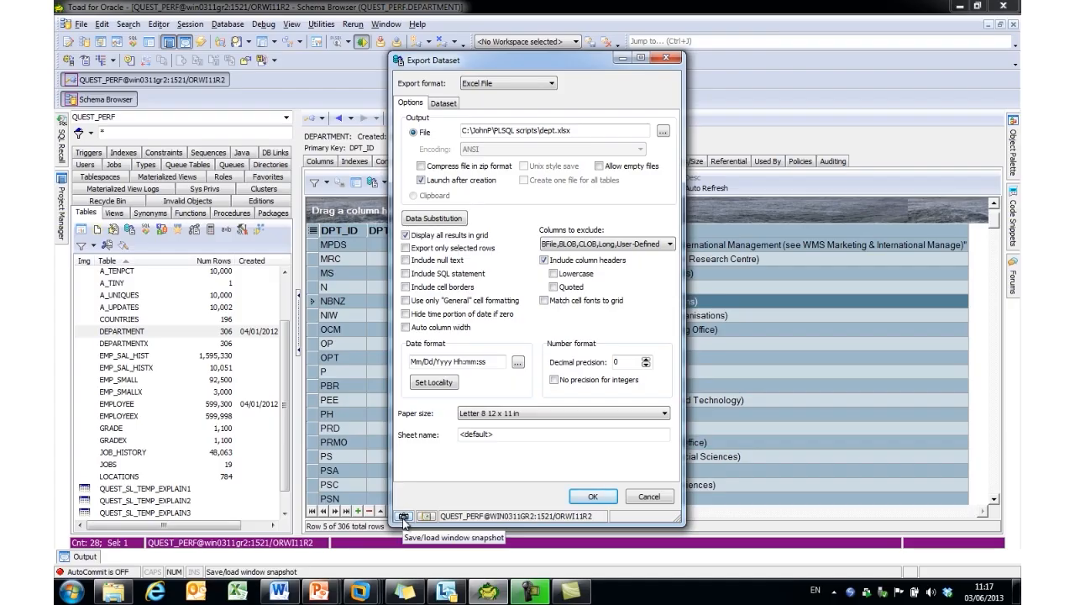
Save the export settings as an action named "Exp Dept Data" in the Dev Demo app
left_click(404, 516)
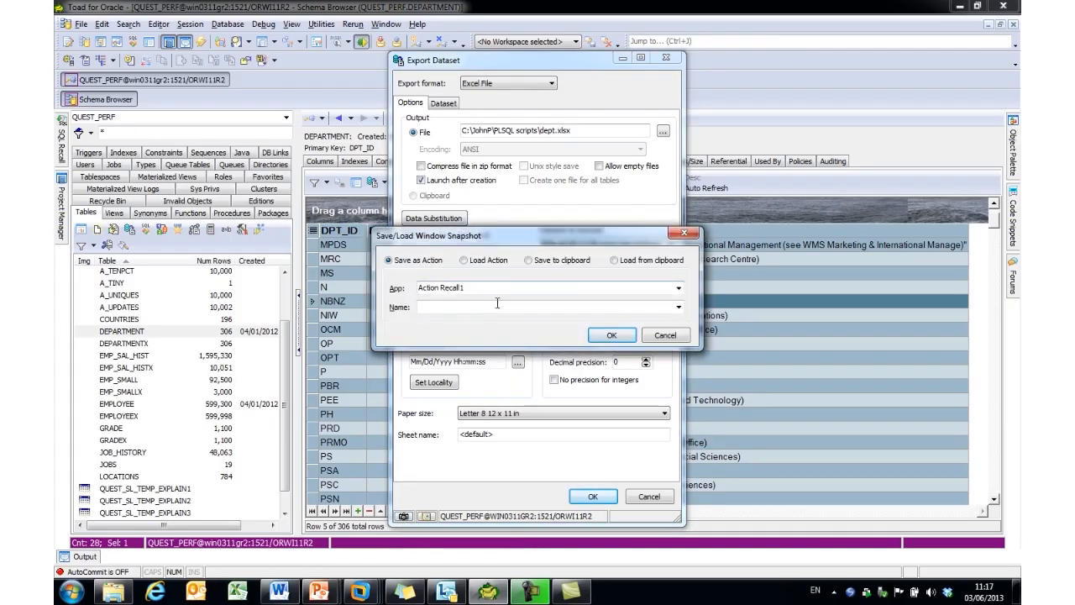
left_click_drag(478, 288, 417, 289)
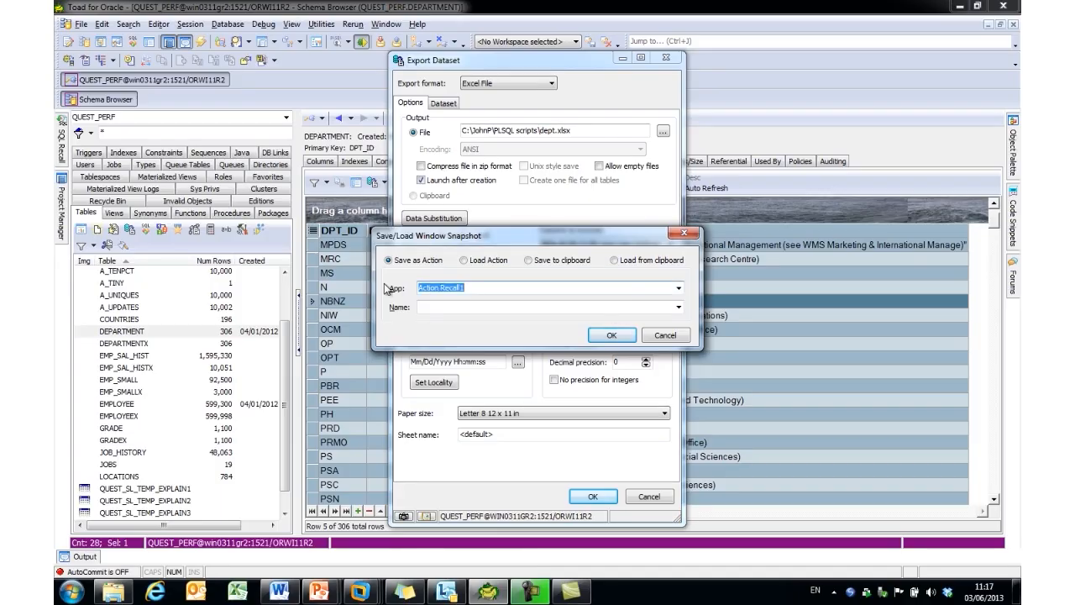
left_click(679, 288)
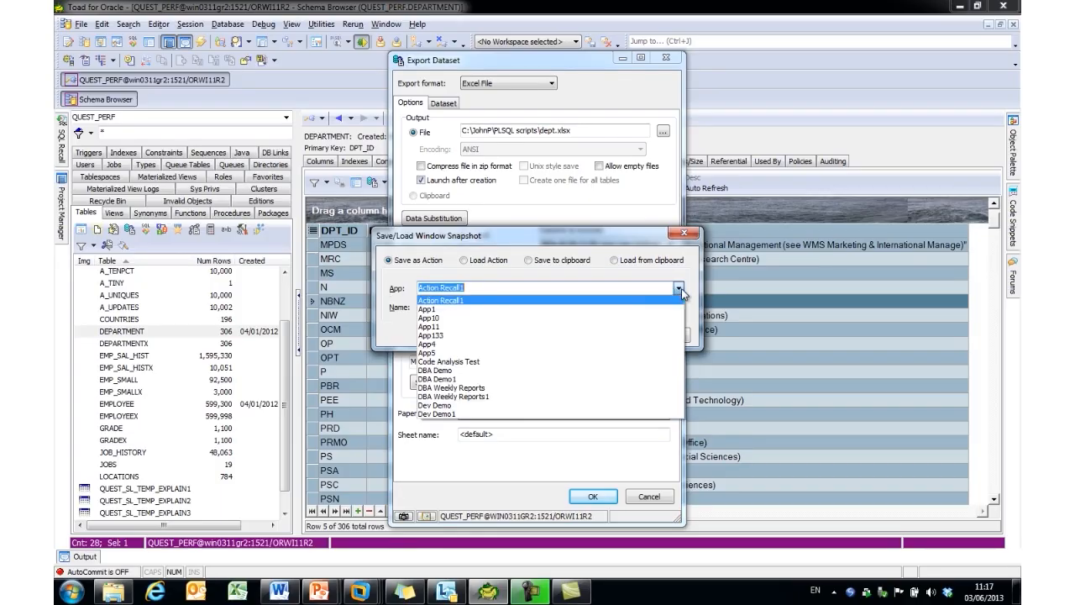
left_click(451, 405)
left_click(430, 307)
type("E")
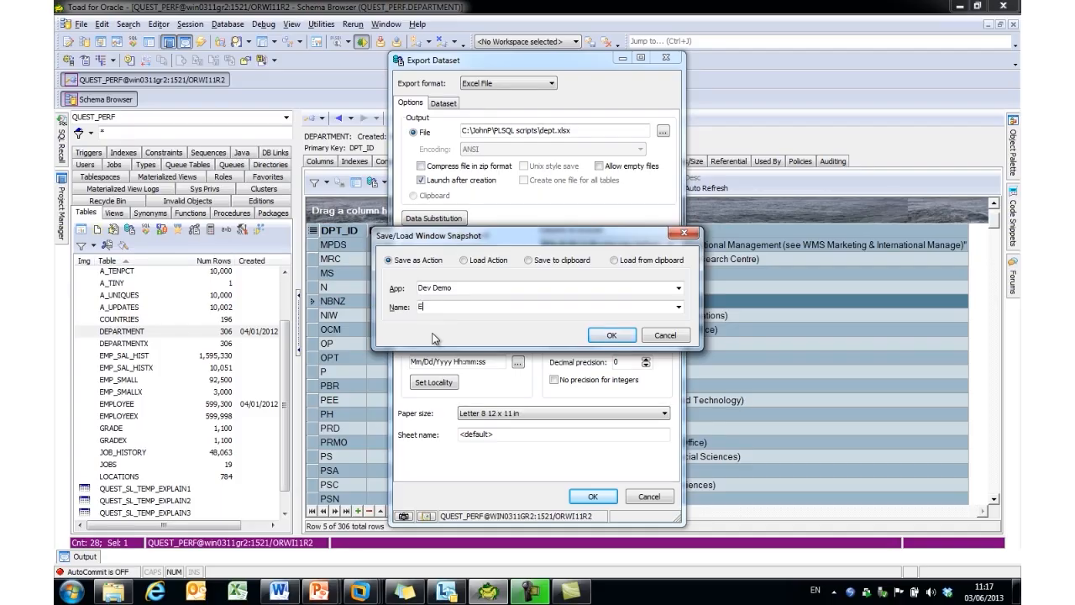
type("xp Dept Data")
left_click(612, 335)
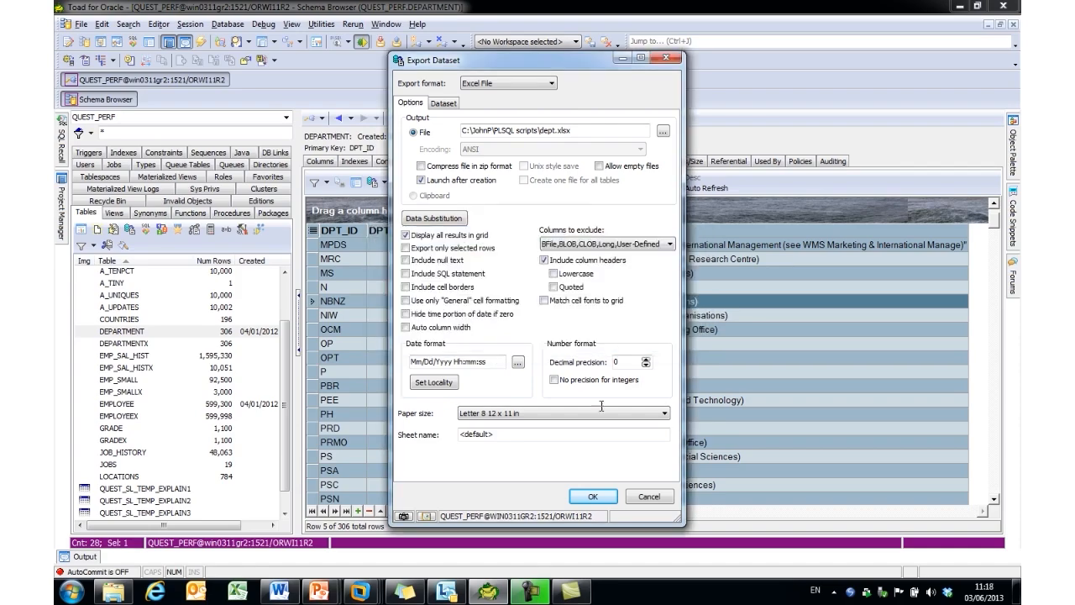
Run the export, replacing the existing dept.xlsx, and close the resulting Excel workbook
left_click(573, 501)
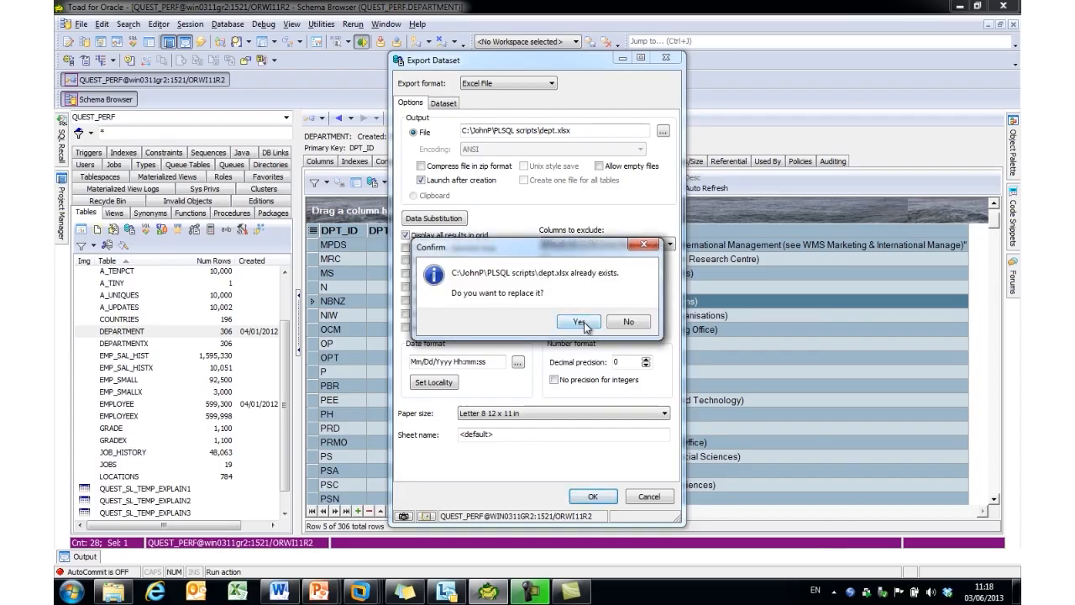
left_click(580, 323)
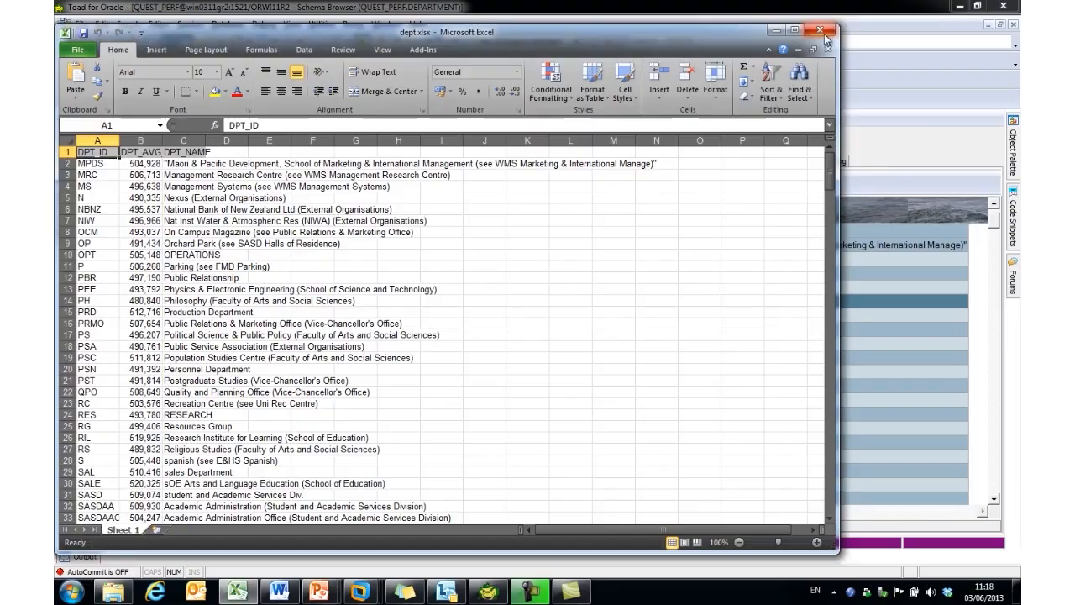
left_click(828, 31)
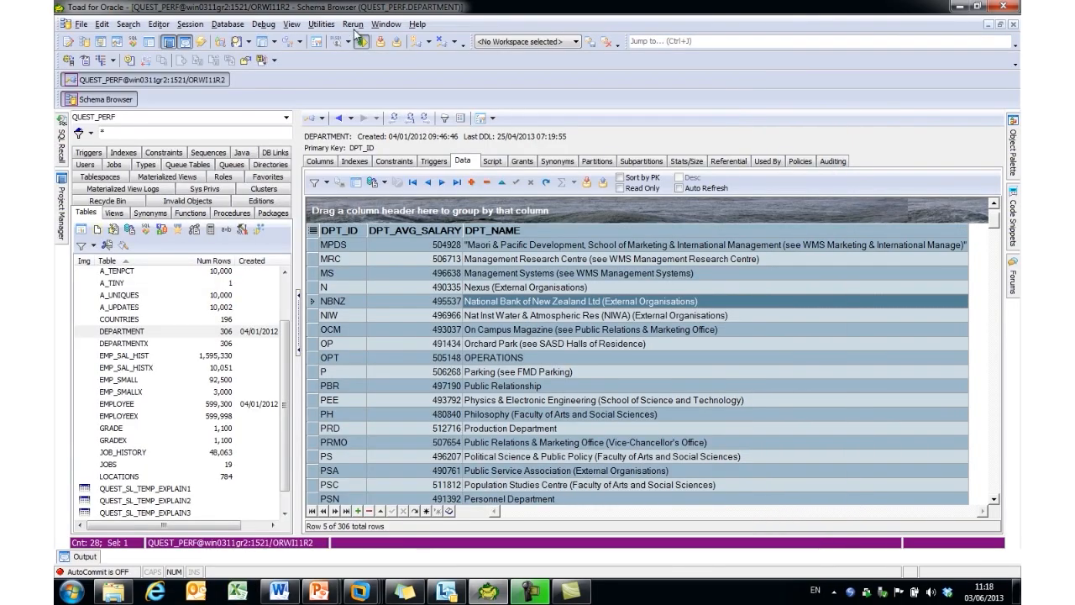
Open a new SQL Editor window and look through the available types of new editor tab
left_click(355, 24)
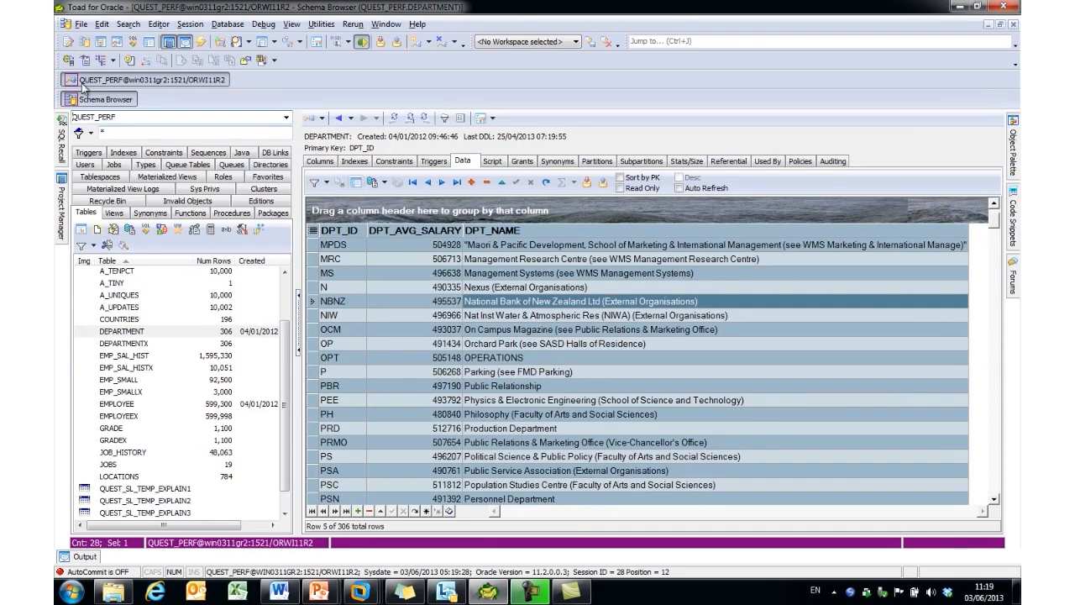
left_click(68, 42)
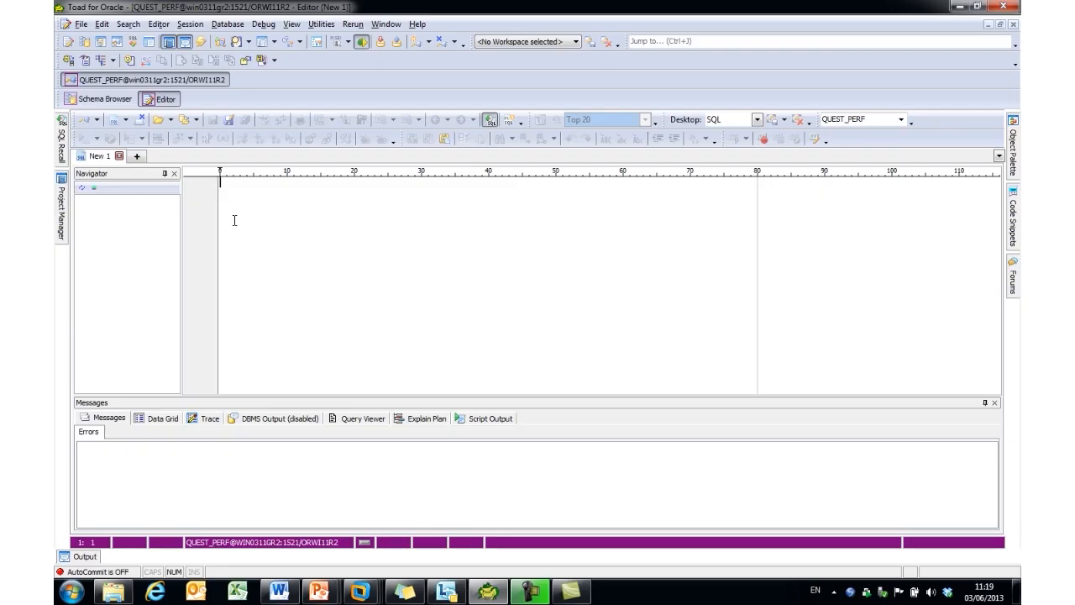
left_click(125, 121)
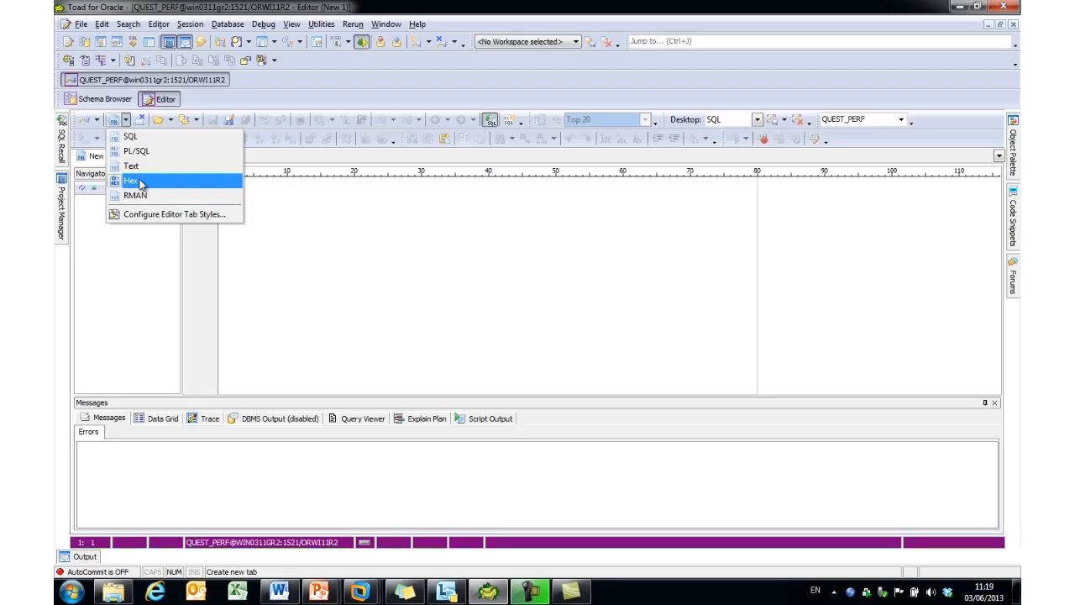
left_click(266, 195)
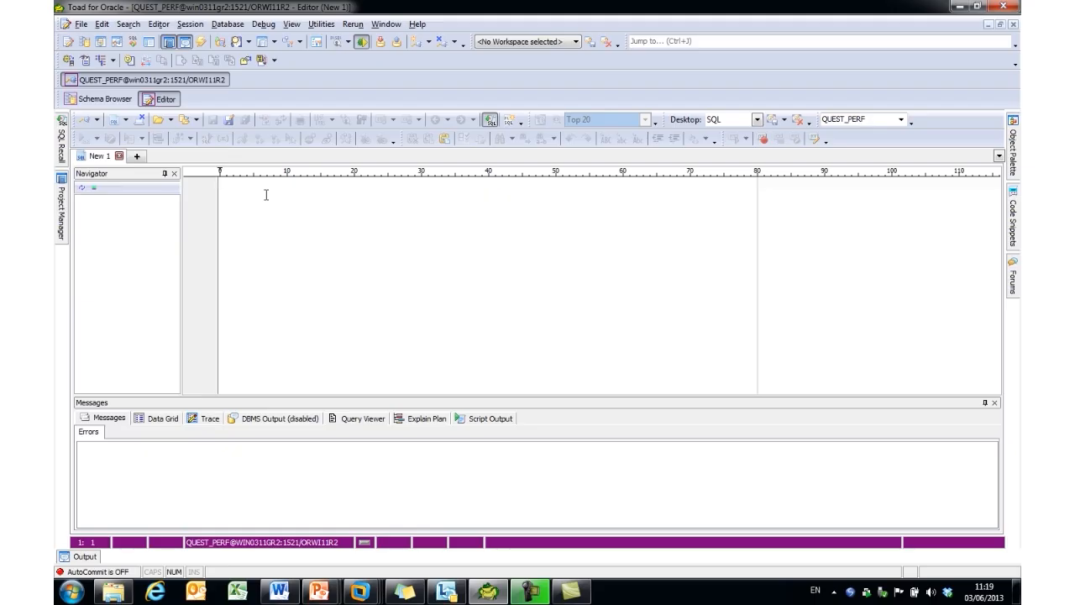
Load the MAX(EMP_SALARY) query from the SQL Recall history into the editor, then run it and enlarge the results area
mouse_move(62, 150)
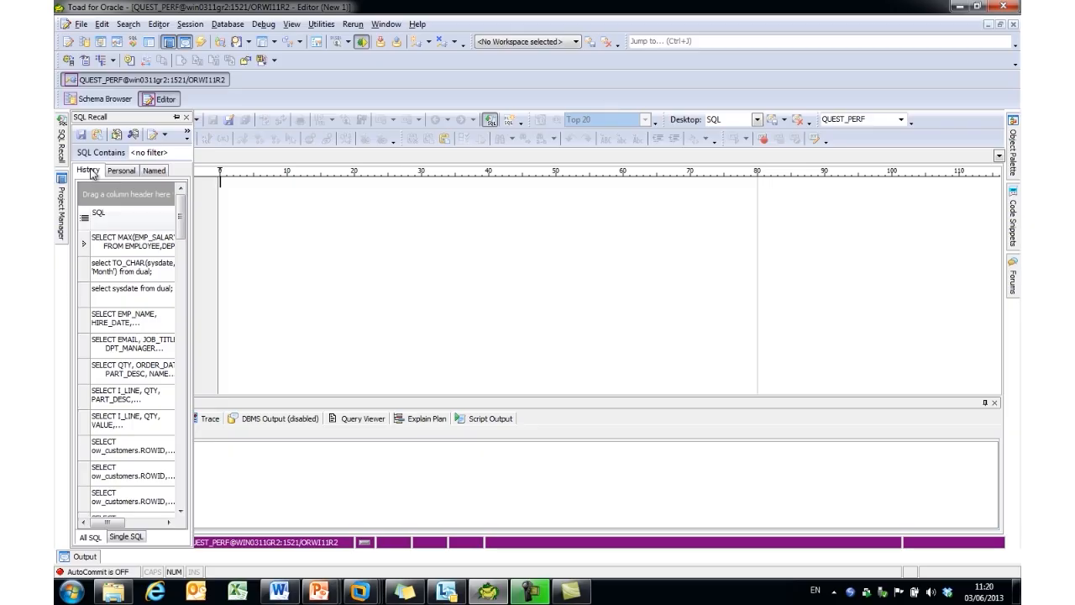
double_click(127, 245)
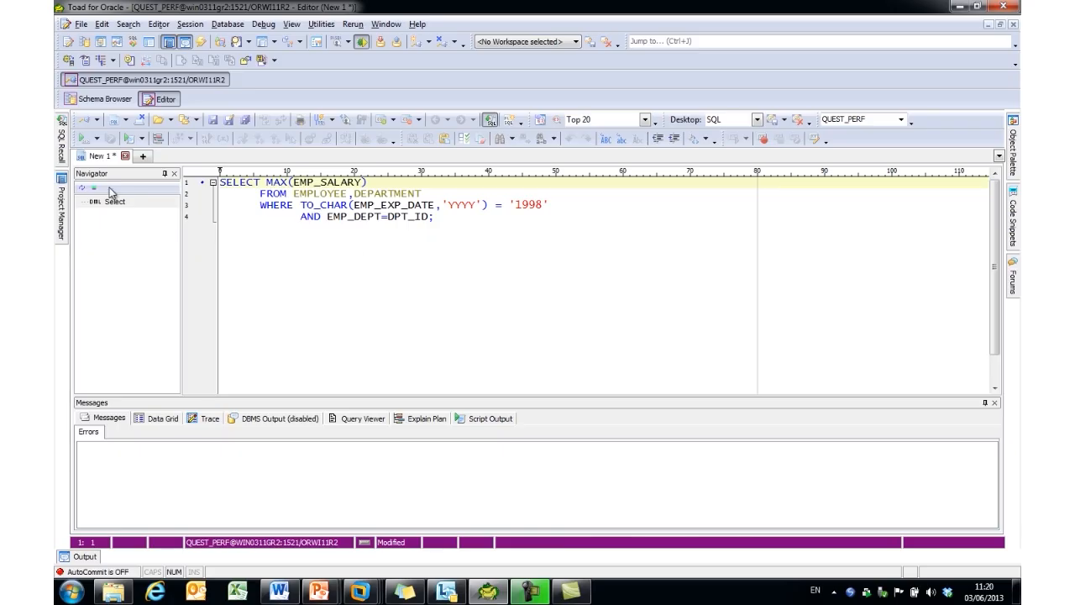
key("F9")
left_click_drag(428, 397, 398, 316)
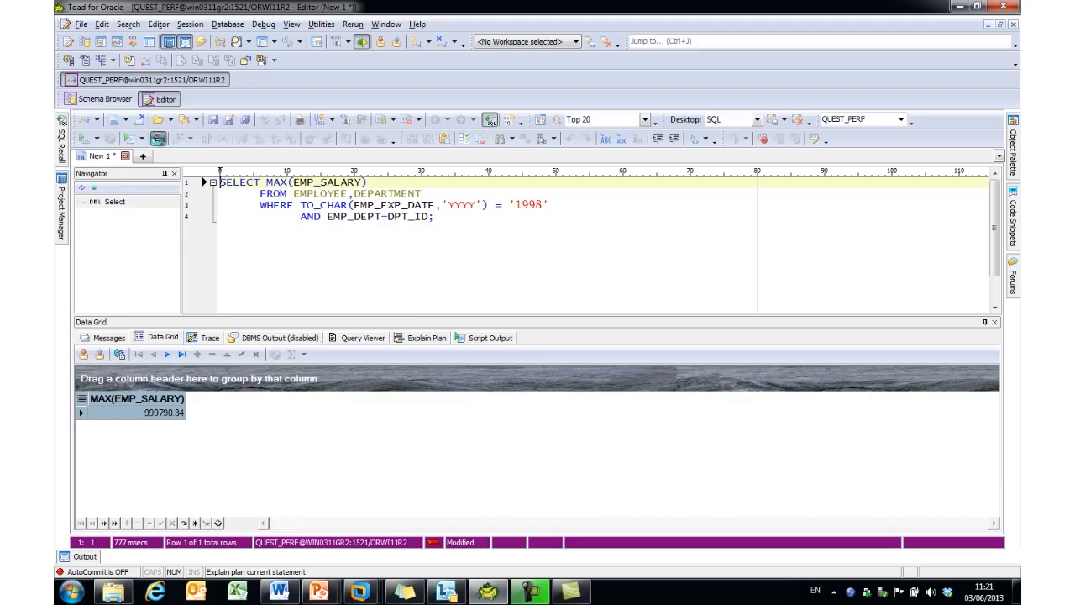
Generate the explain plan for the MAX(EMP_SALARY) query and slightly reduce the results area's height
left_click(158, 139)
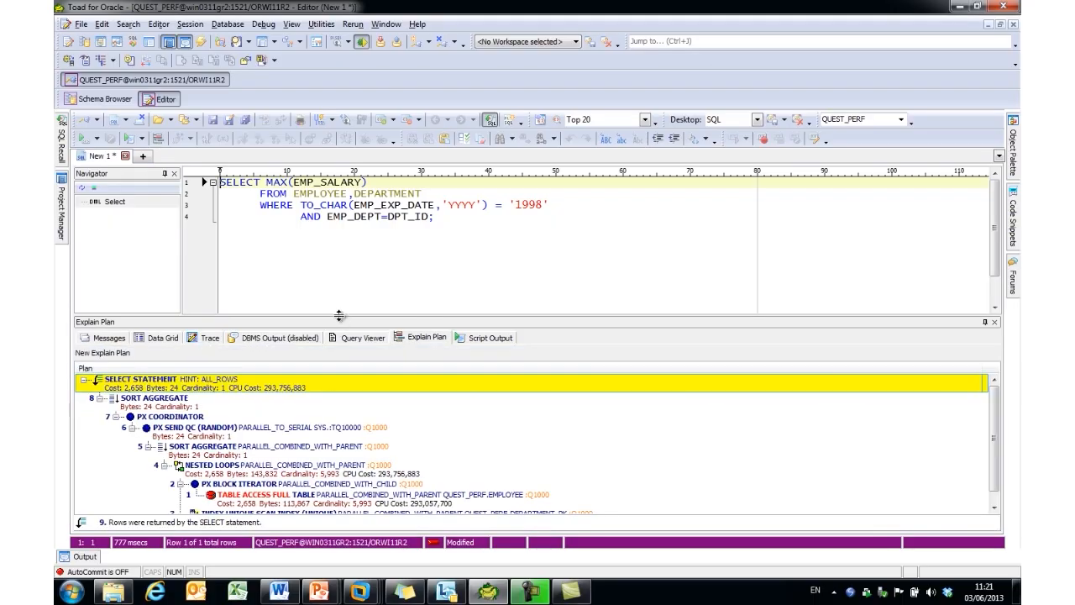
left_click_drag(339, 316, 361, 340)
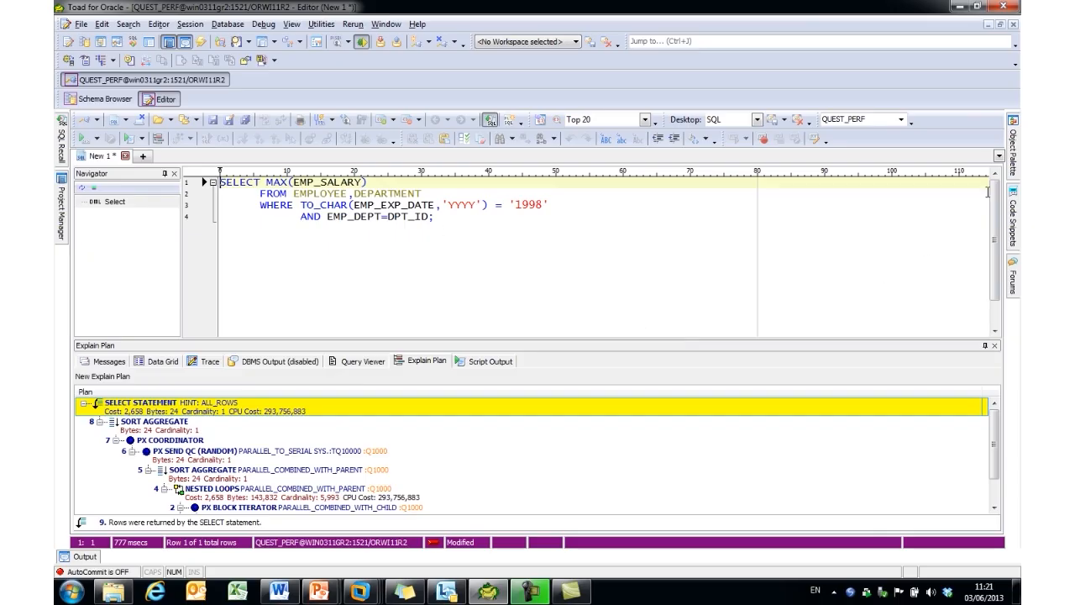
Pin the Object Palette open beside the editor and add two new lines below the query
left_click(1013, 177)
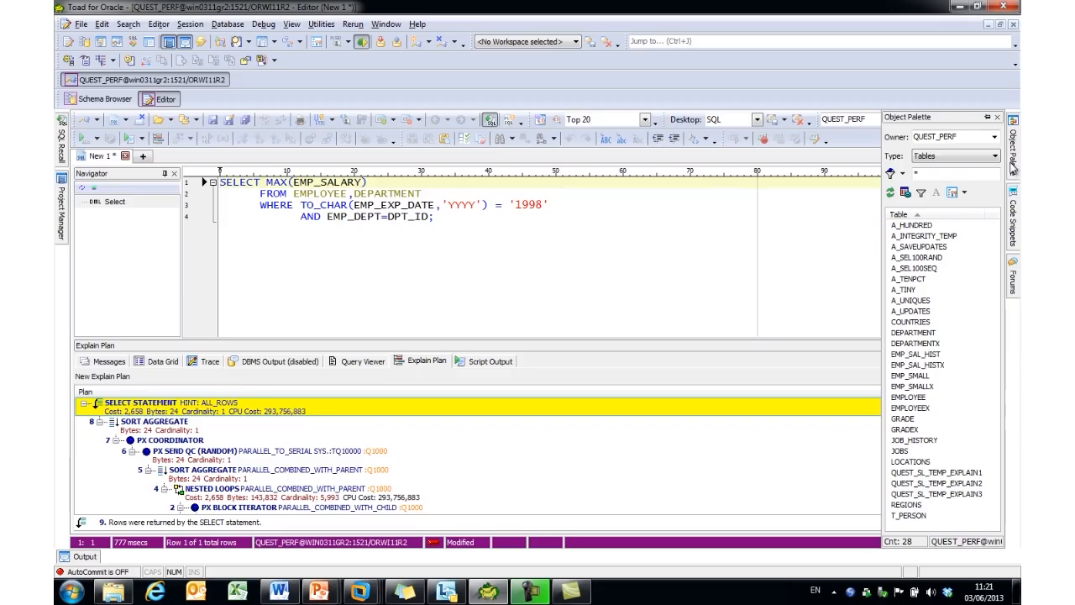
left_click(987, 117)
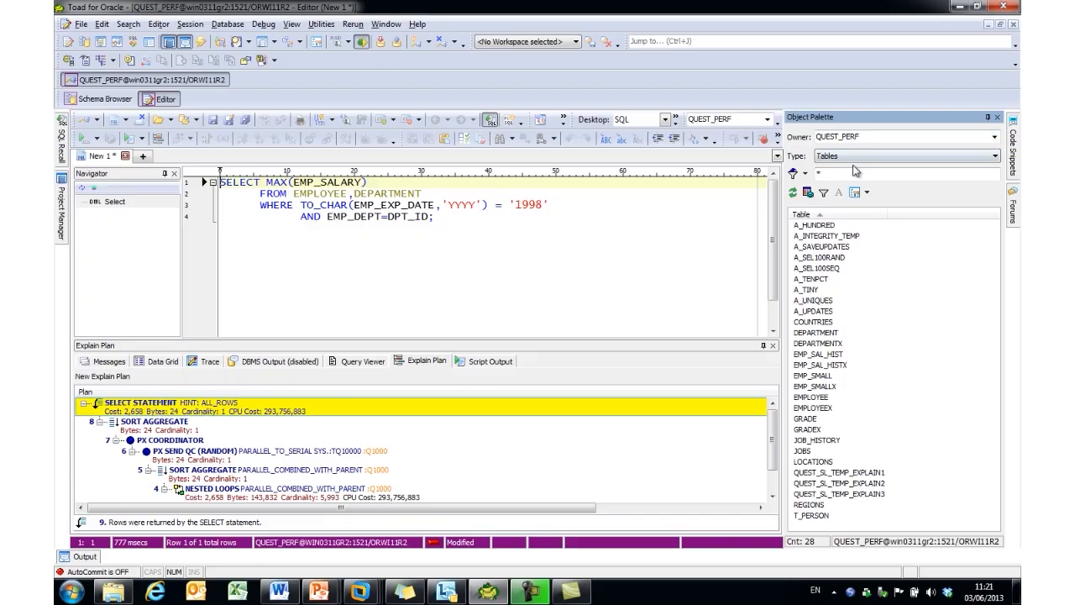
left_click(435, 217)
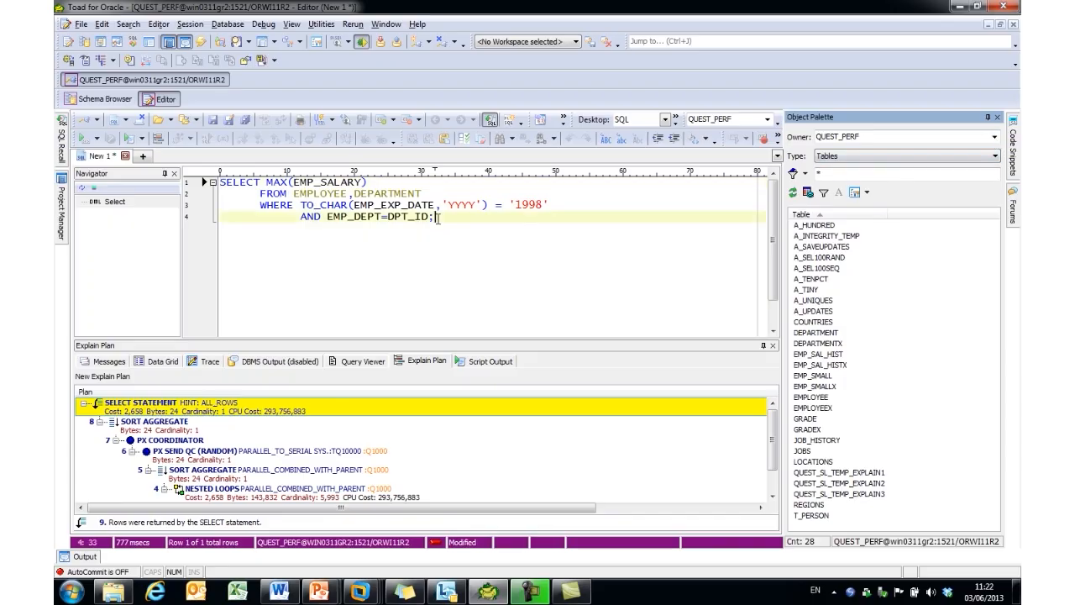
key("Return")
key("Return")
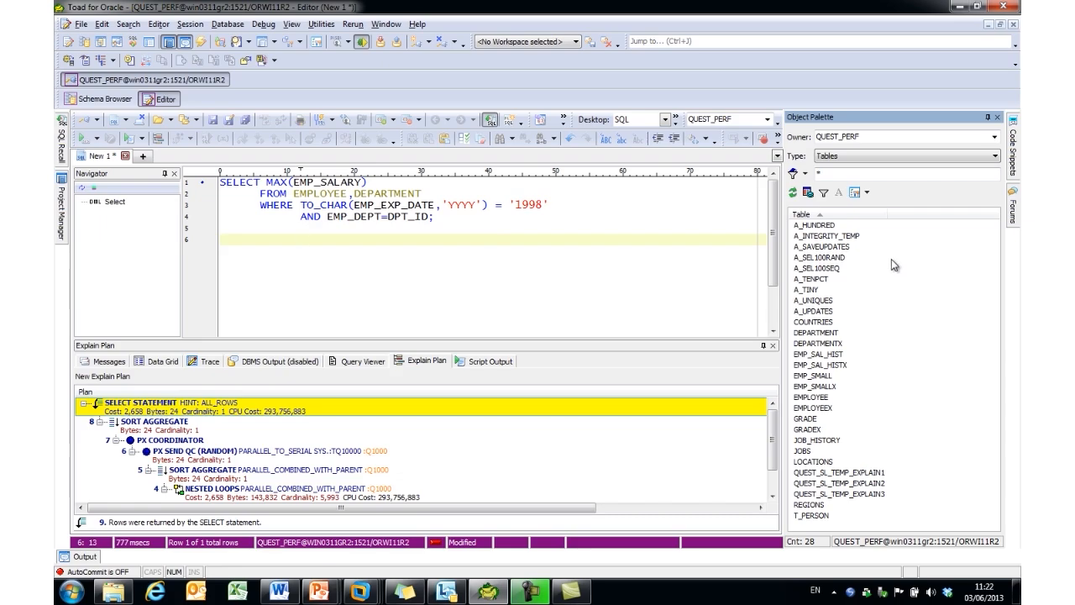
Turn on the column details in the Object Palette and show all columns of the LOCATIONS table
left_click(808, 193)
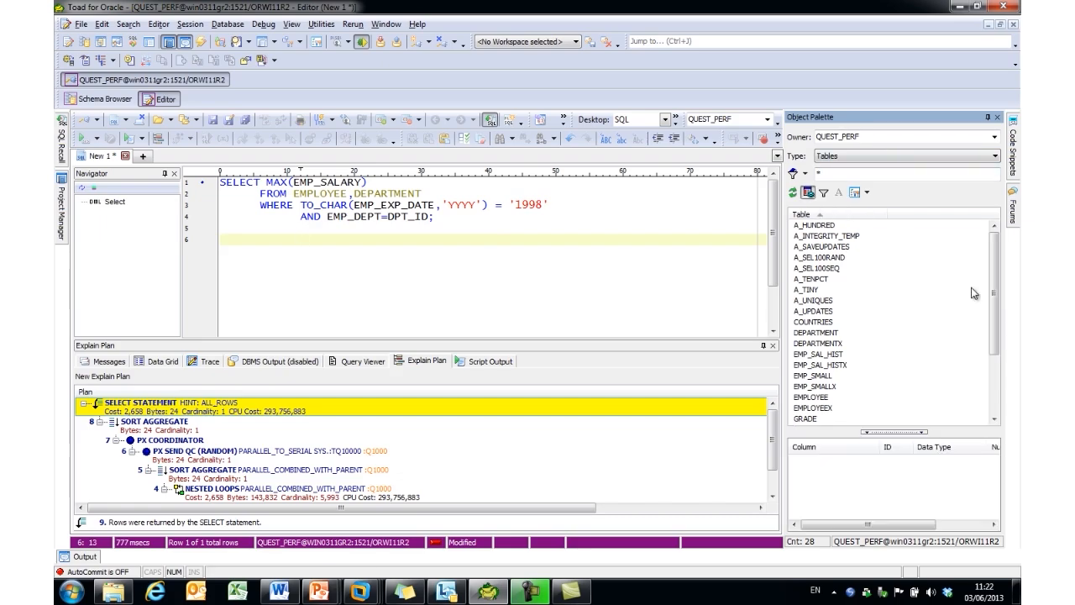
left_click_drag(996, 284, 996, 341)
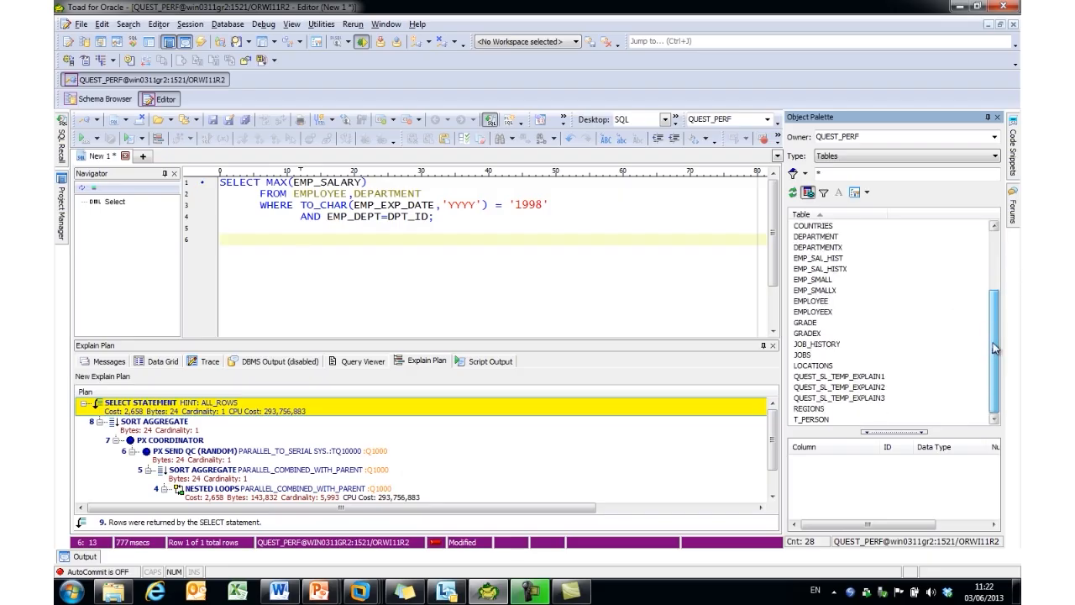
left_click(808, 368)
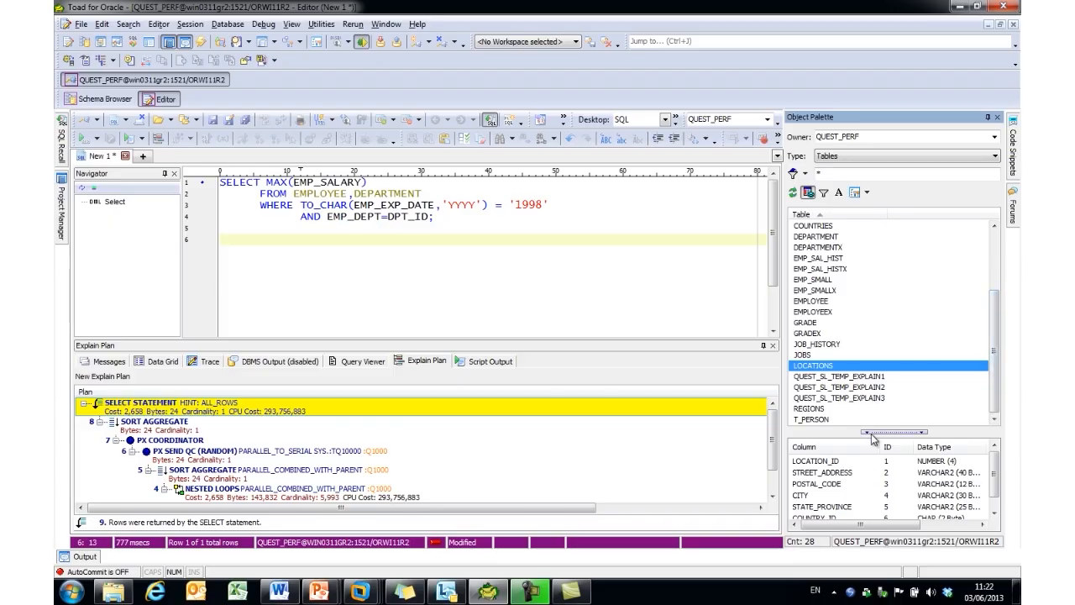
left_click_drag(874, 433, 878, 392)
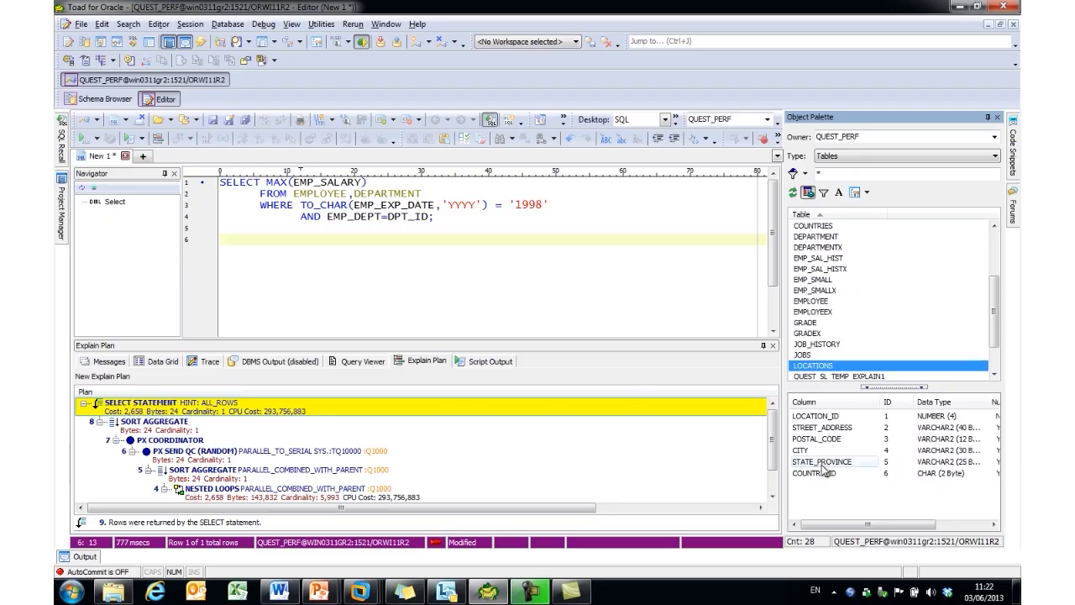
Write and run a query below the first one selecting HIRE_DATE, JOB_ID, EMP_ADDRESS and EMP_TELEPHONE from EMPLOYEE
left_click(225, 235)
type("select")
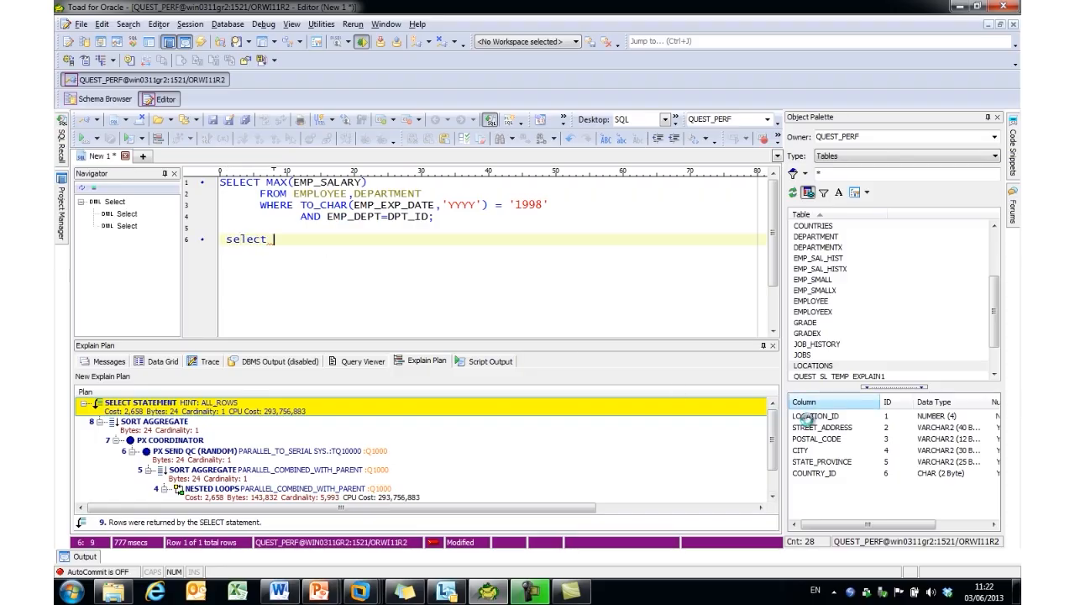
left_click(807, 418)
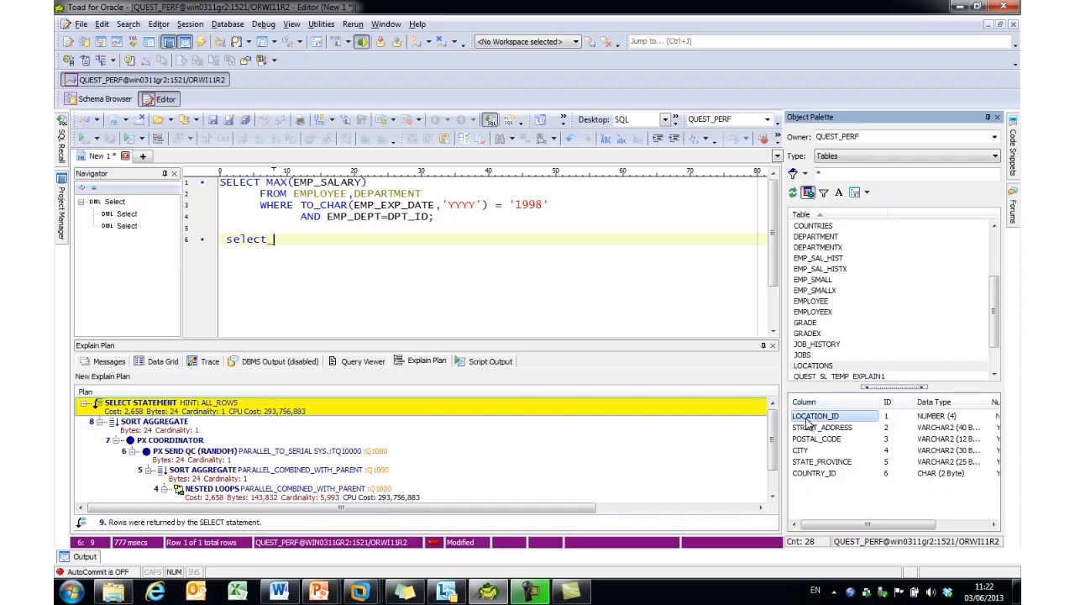
left_click(802, 451, "shift")
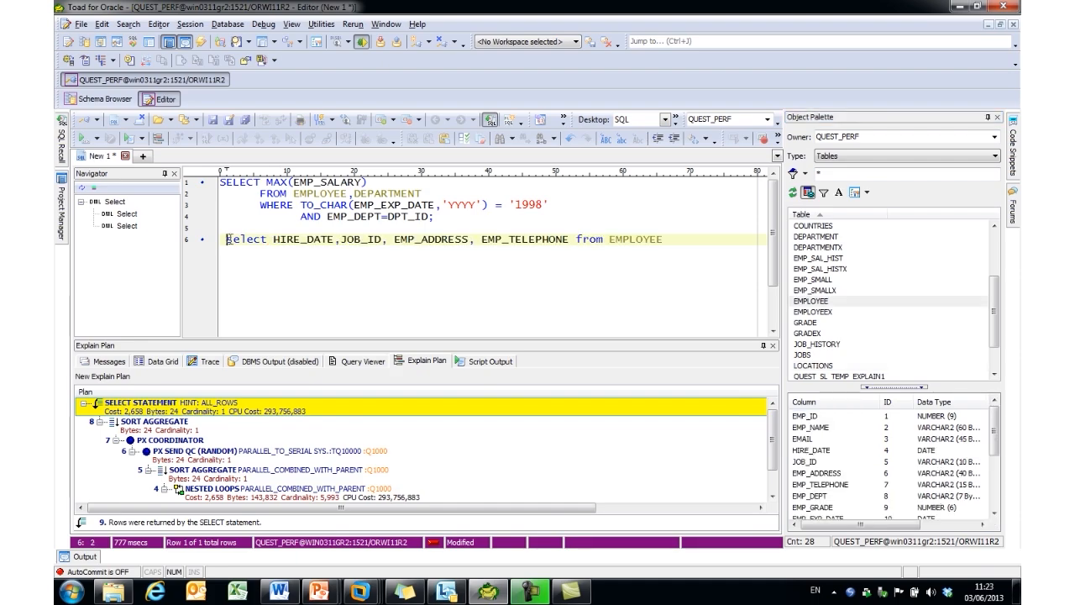
left_click(83, 137)
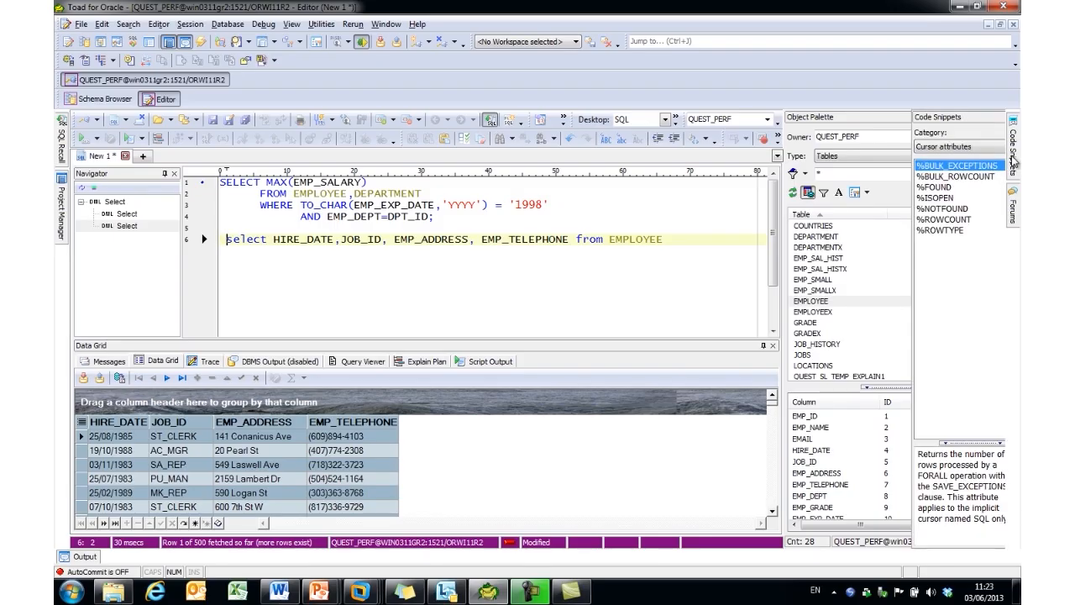
Pin the Code Snippets palette open alongside the Object Palette
mouse_move(1014, 164)
left_click(988, 117)
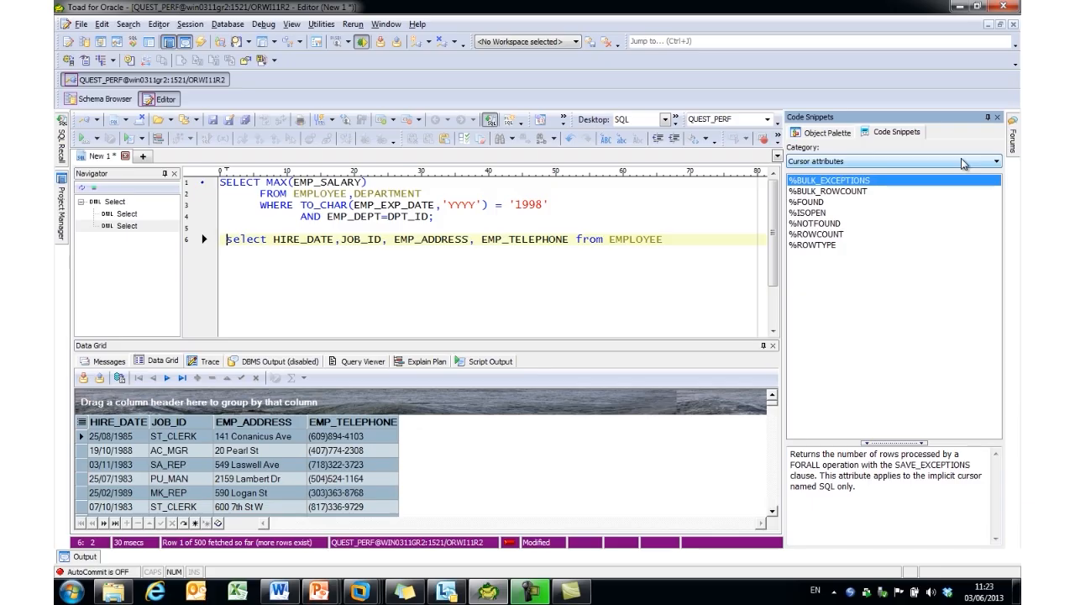
Browse the Group Functions category of the code snippets and switch to the Date Functions category
left_click(997, 163)
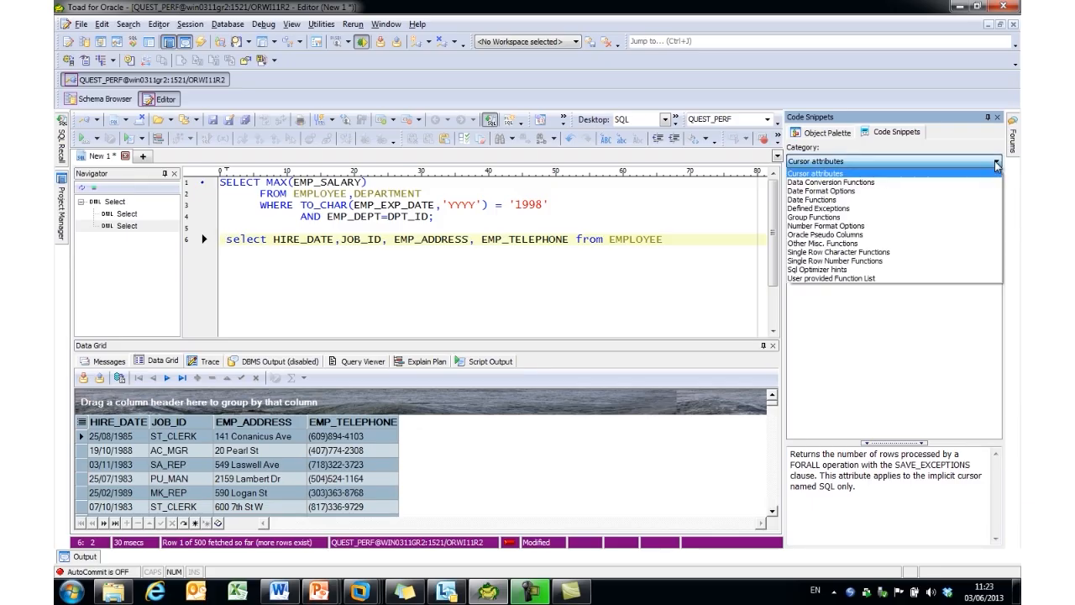
left_click(839, 219)
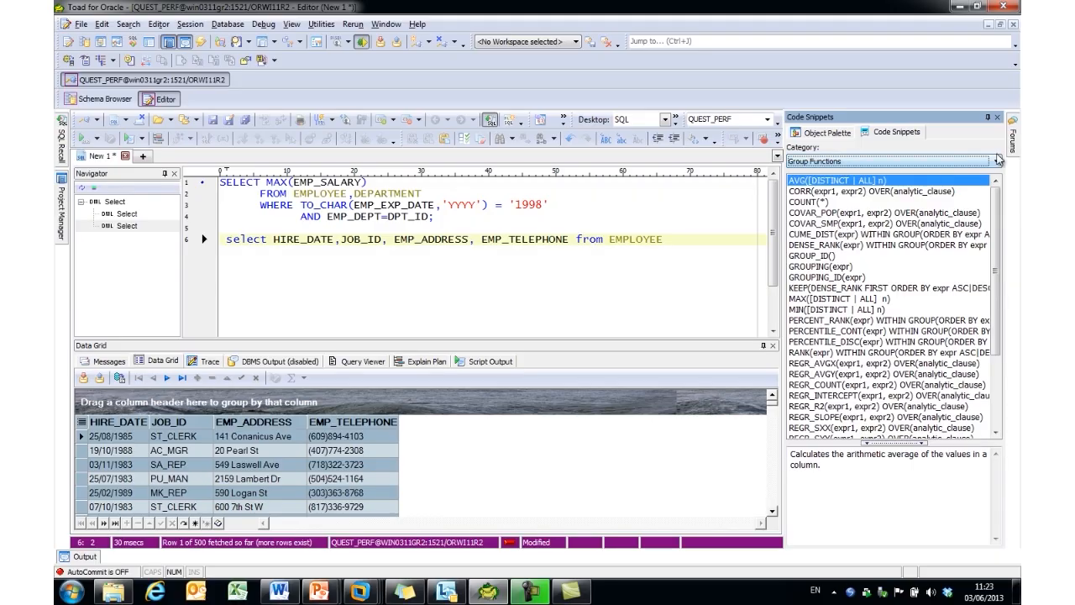
left_click(997, 163)
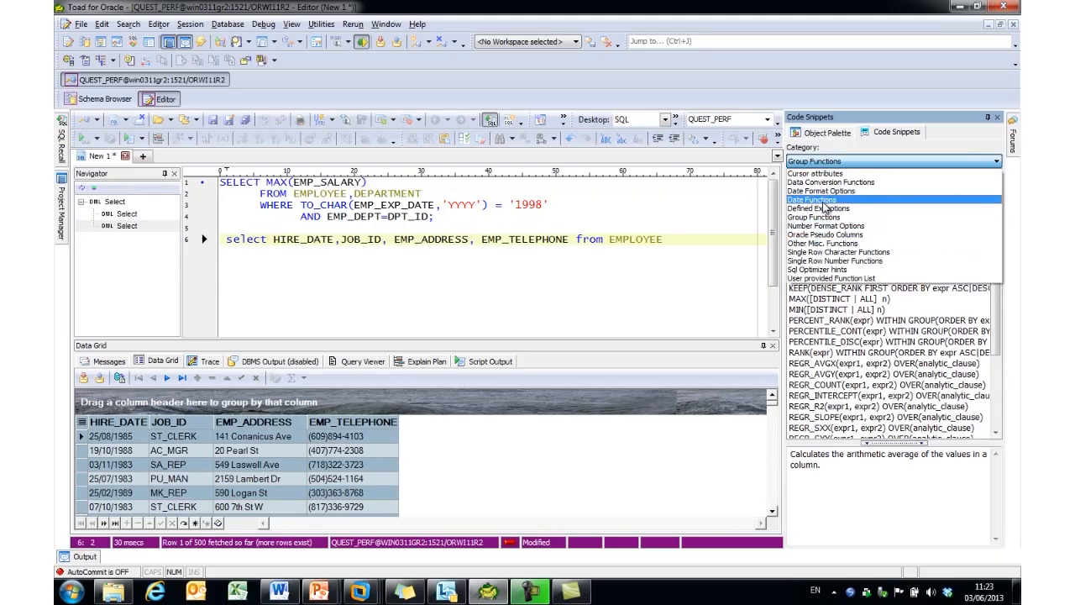
left_click(826, 204)
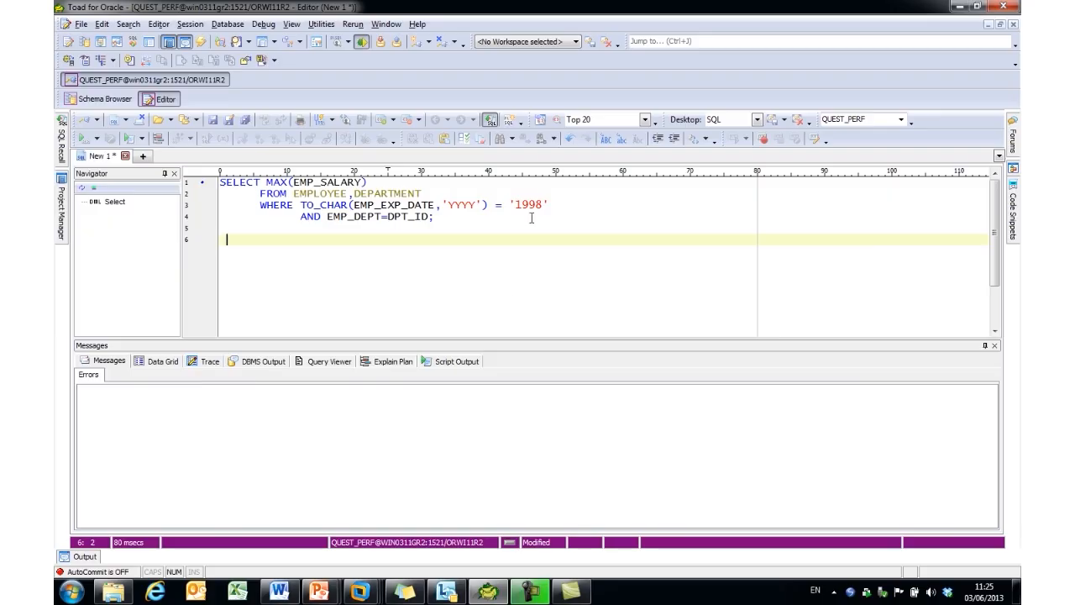
Create a new PL/SQL procedure named test from the Default template and look through its generated code
left_click(520, 123)
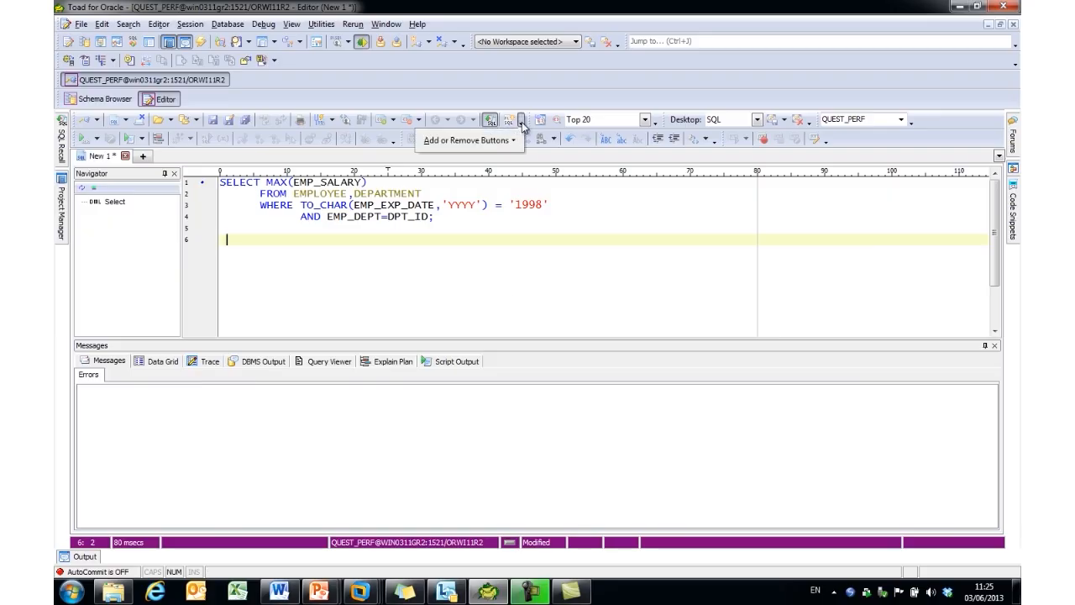
left_click(510, 122)
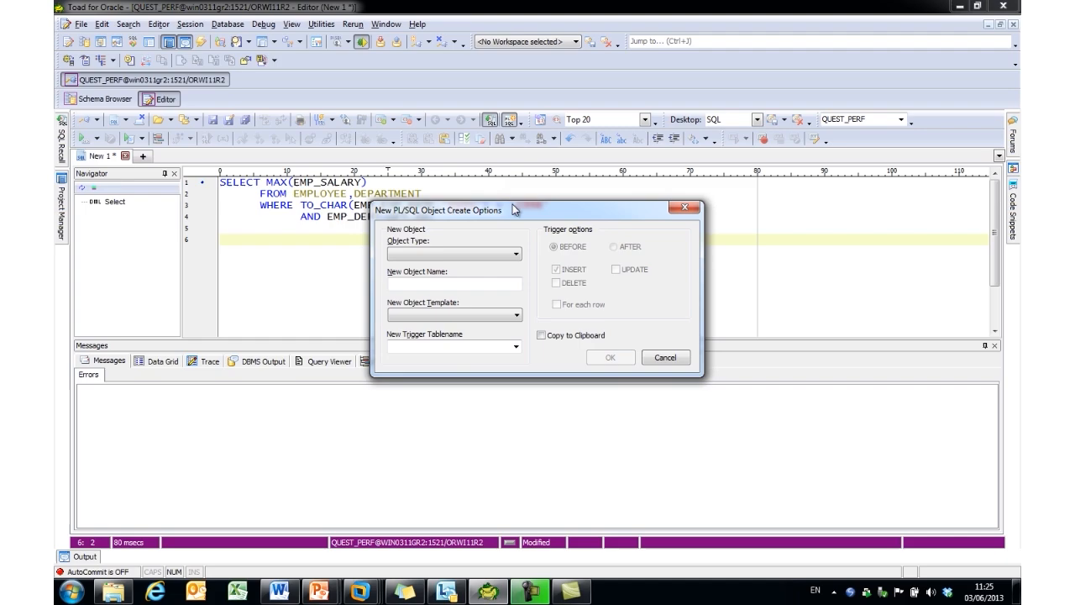
left_click(516, 253)
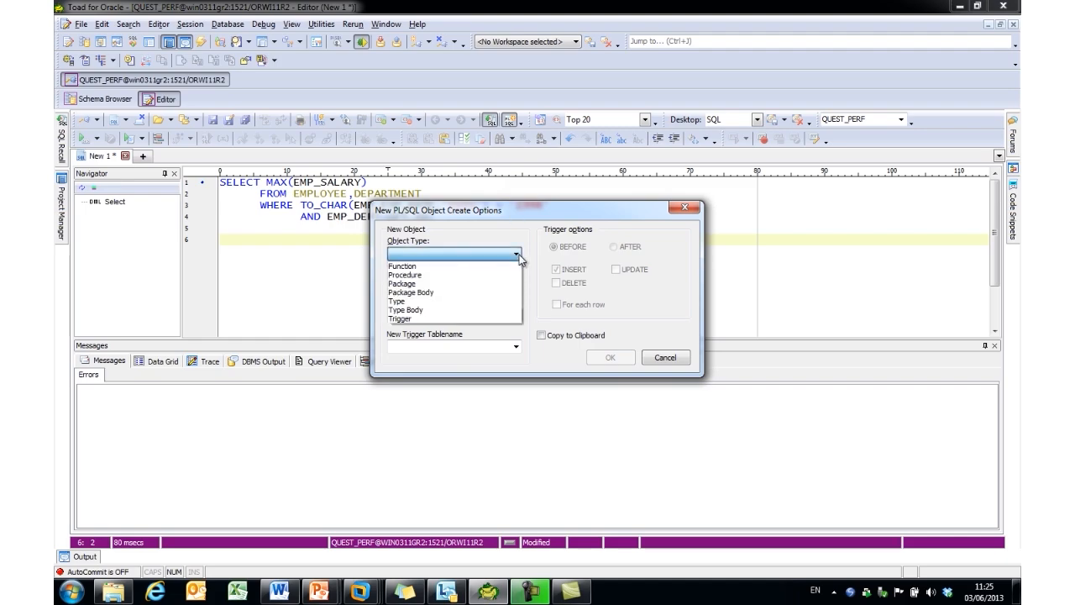
left_click(413, 275)
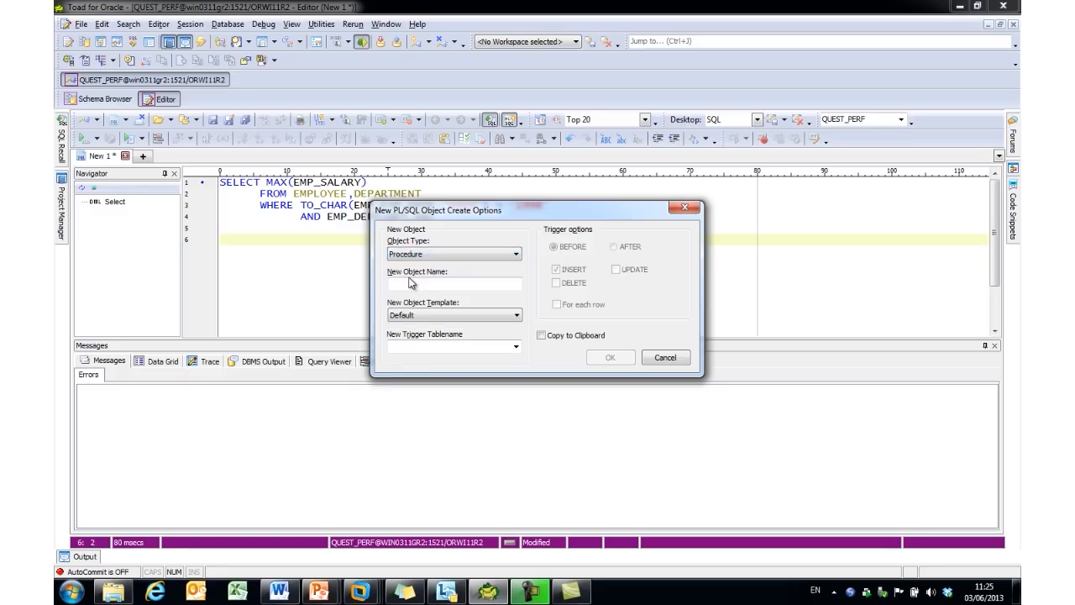
type("tes")
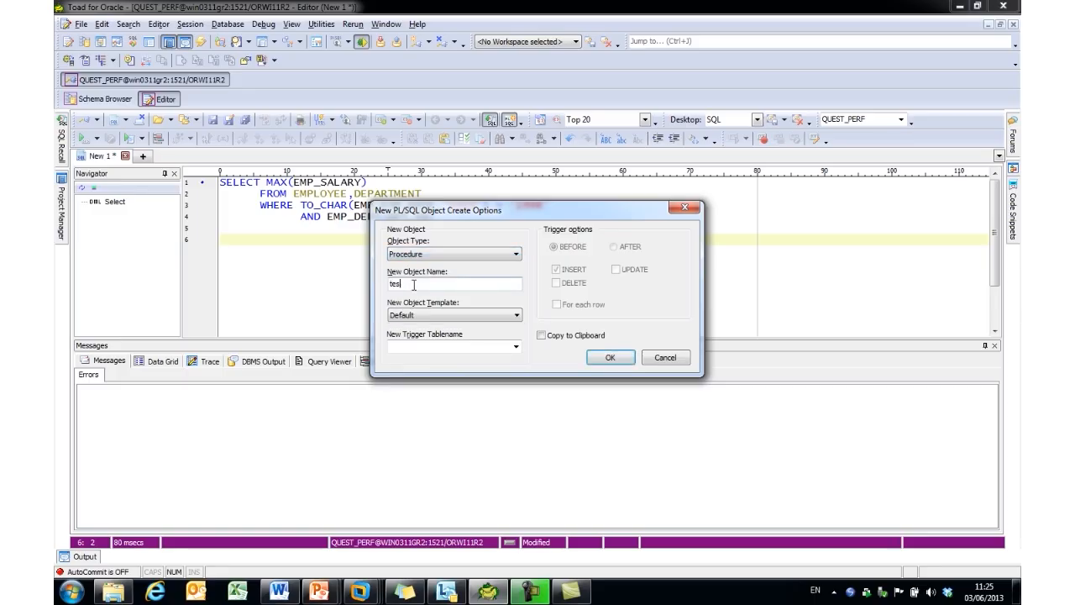
type("e")
left_click(516, 316)
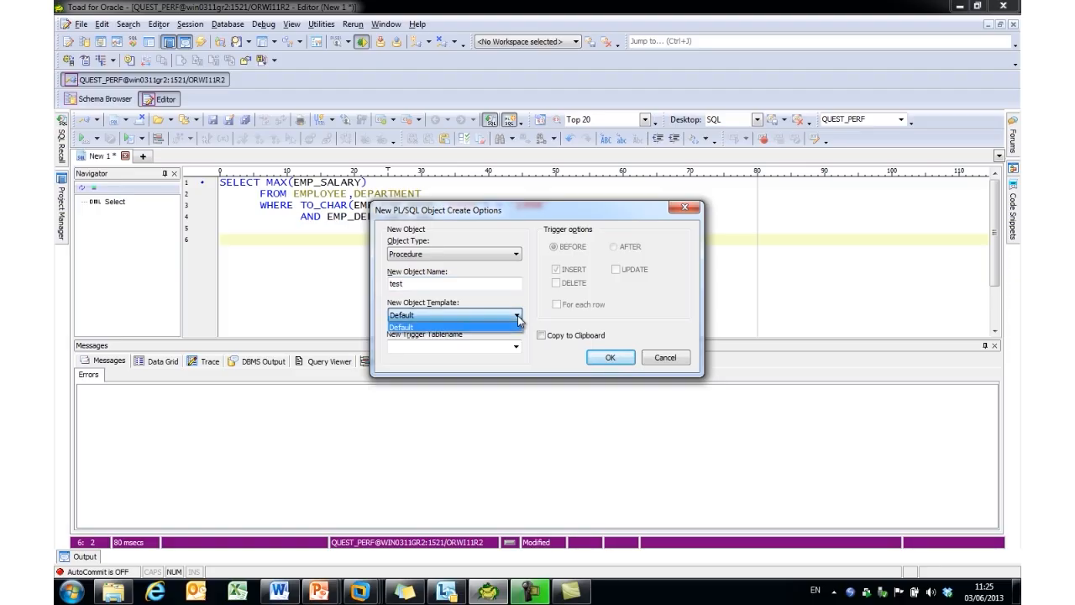
left_click(519, 320)
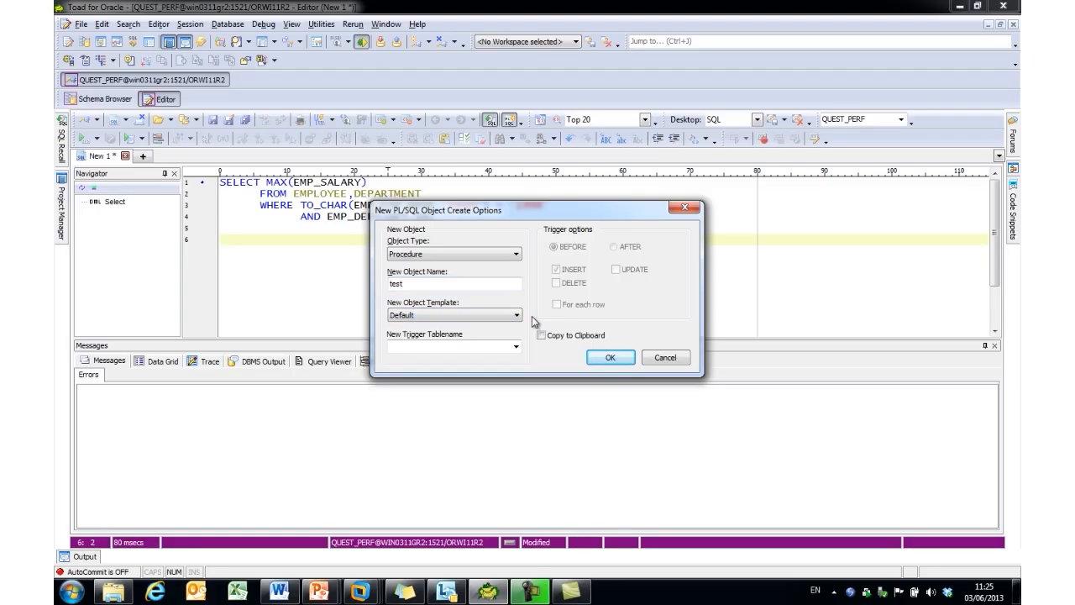
left_click(610, 357)
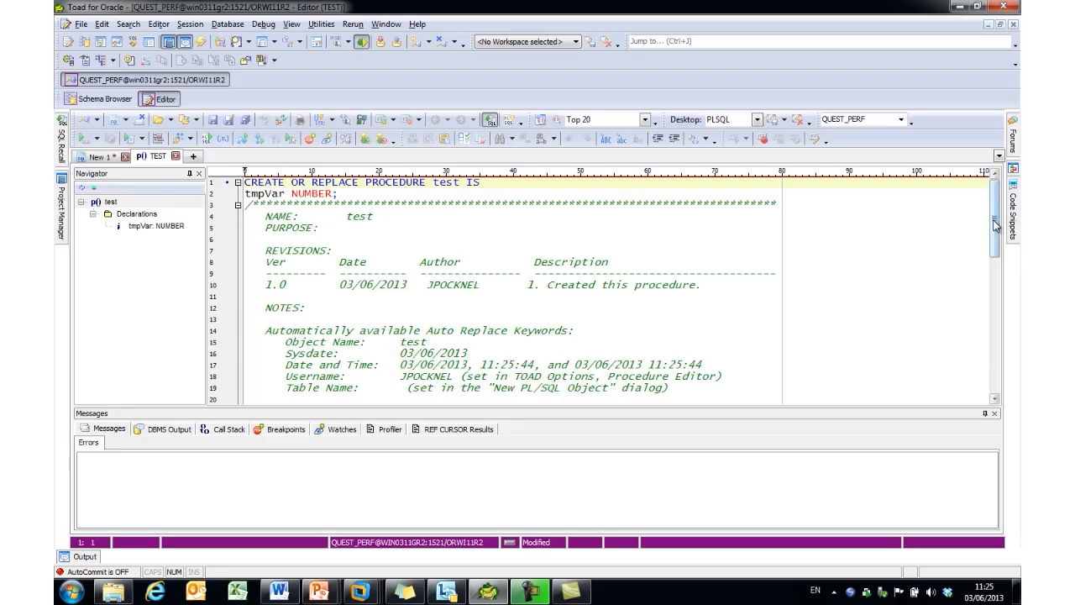
left_click_drag(996, 236, 996, 284)
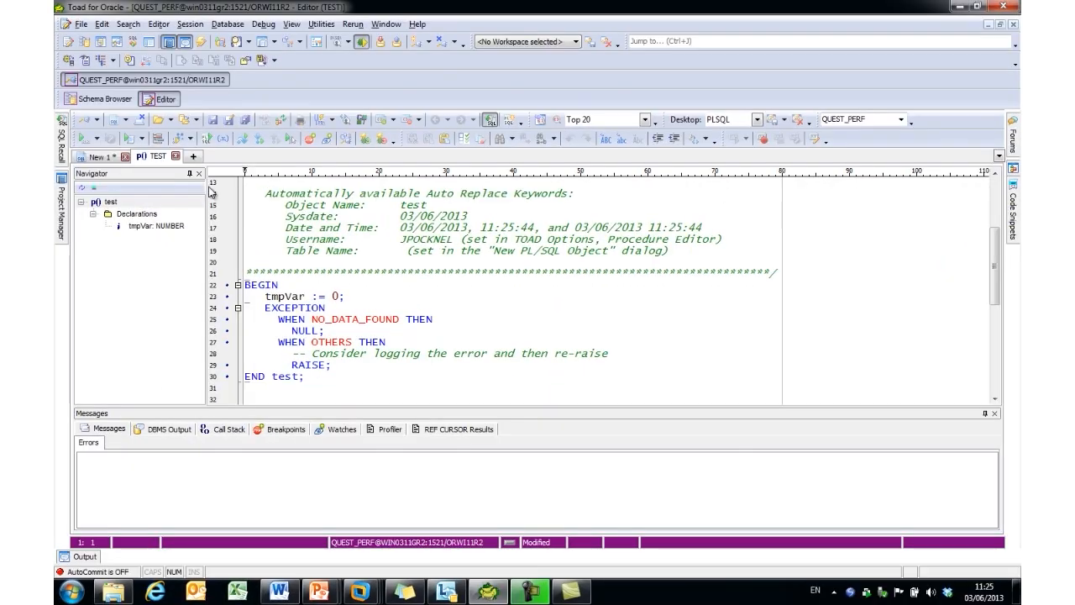
Open the recently used function QUEST_PERF.FUNC_SAMPLE_EMP_NAME_5 in the Editor
left_click(171, 121)
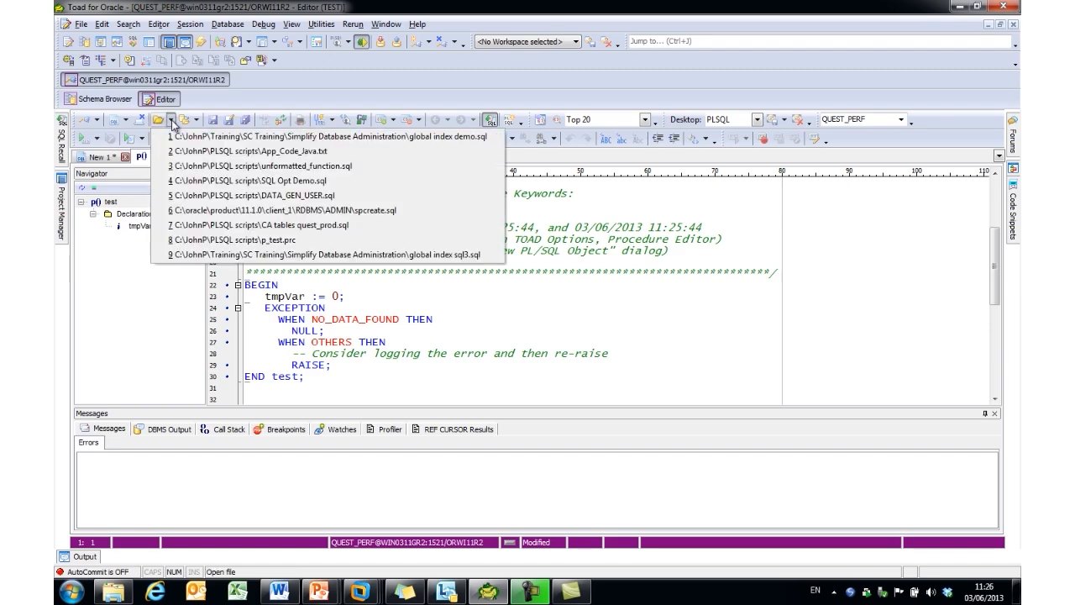
left_click(197, 121)
left_click(197, 121)
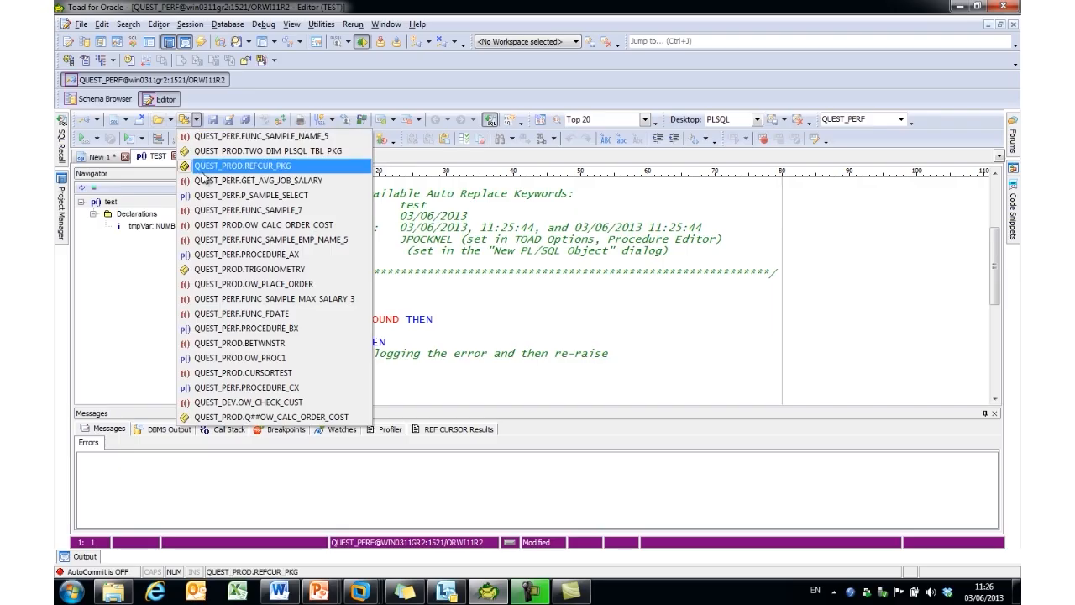
left_click(229, 242)
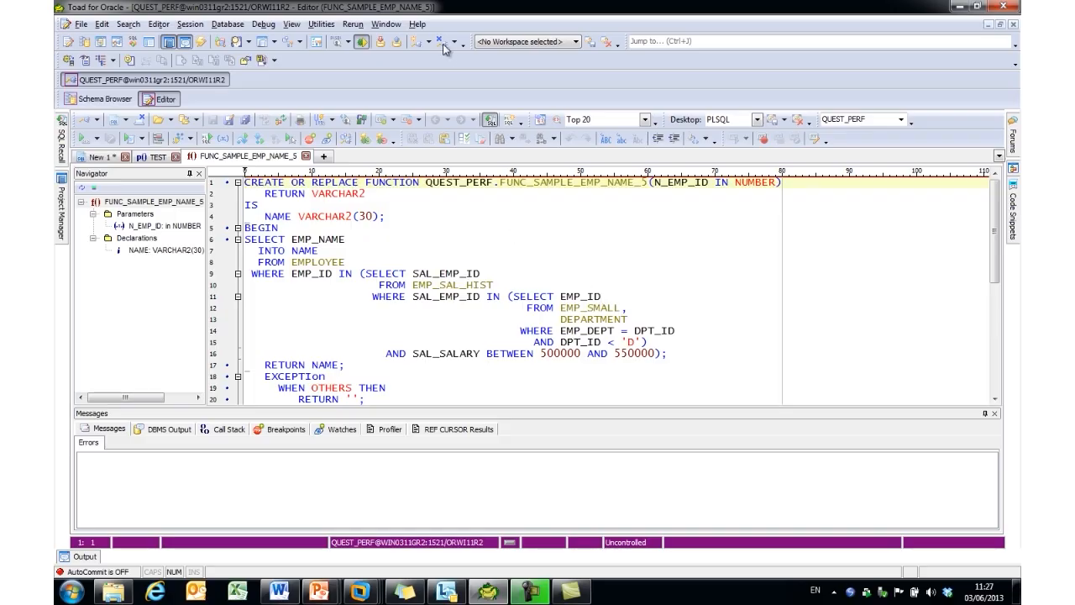
Open a second database connection as QUEST_PROD on WIN0311GR2:1521/ORWI11R2, entering the account password
left_click(417, 44)
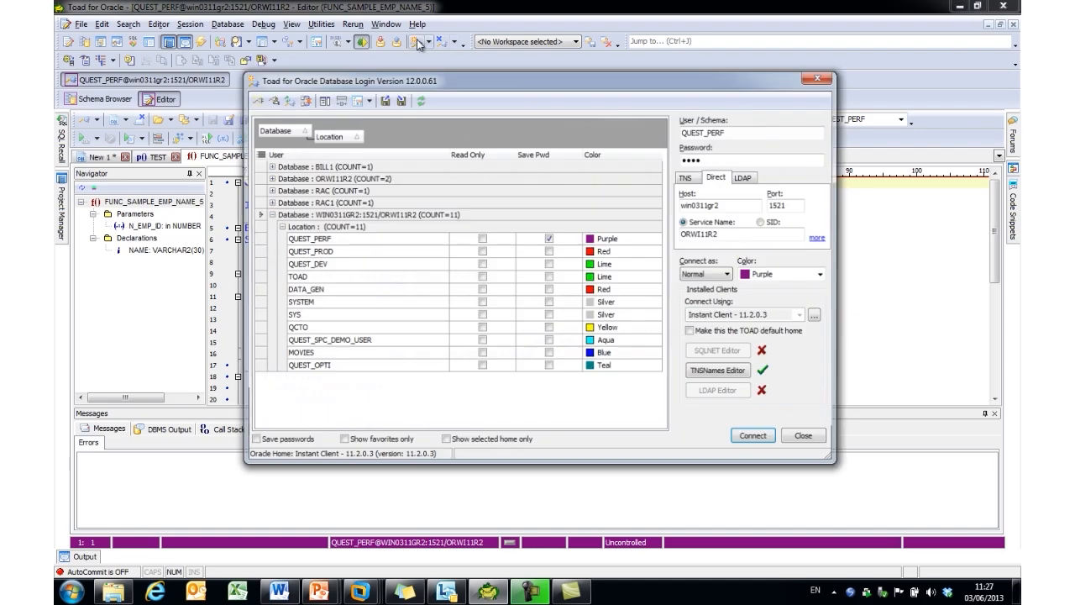
key("Down")
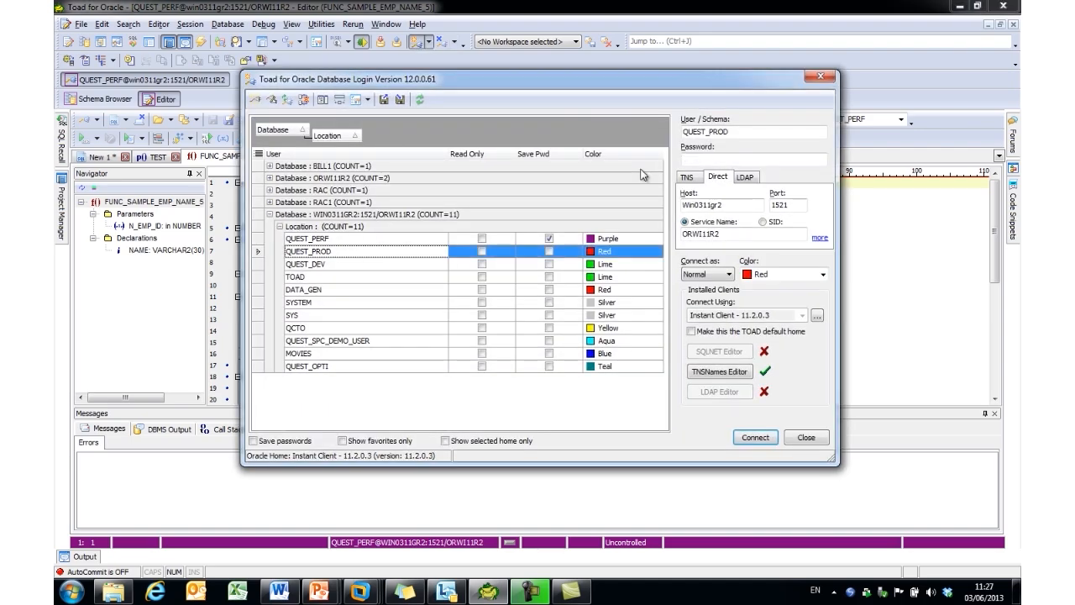
left_click(689, 157)
type("q•••")
key("Return")
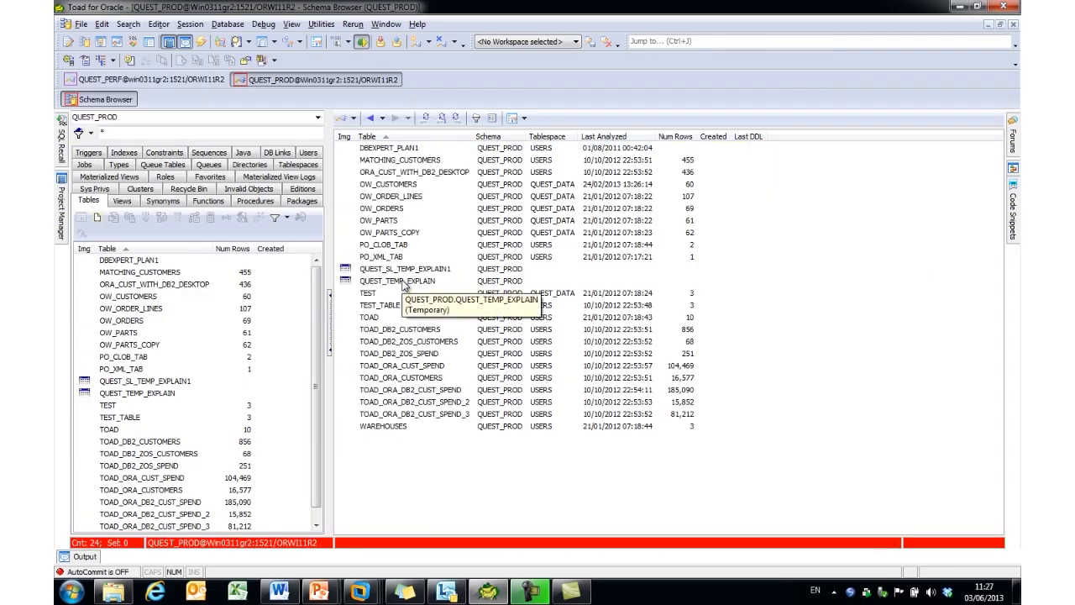
Open the QUEST_PROD function OW_CALC_ORDER_COST from the Schema Browser in the Editor
left_click(210, 201)
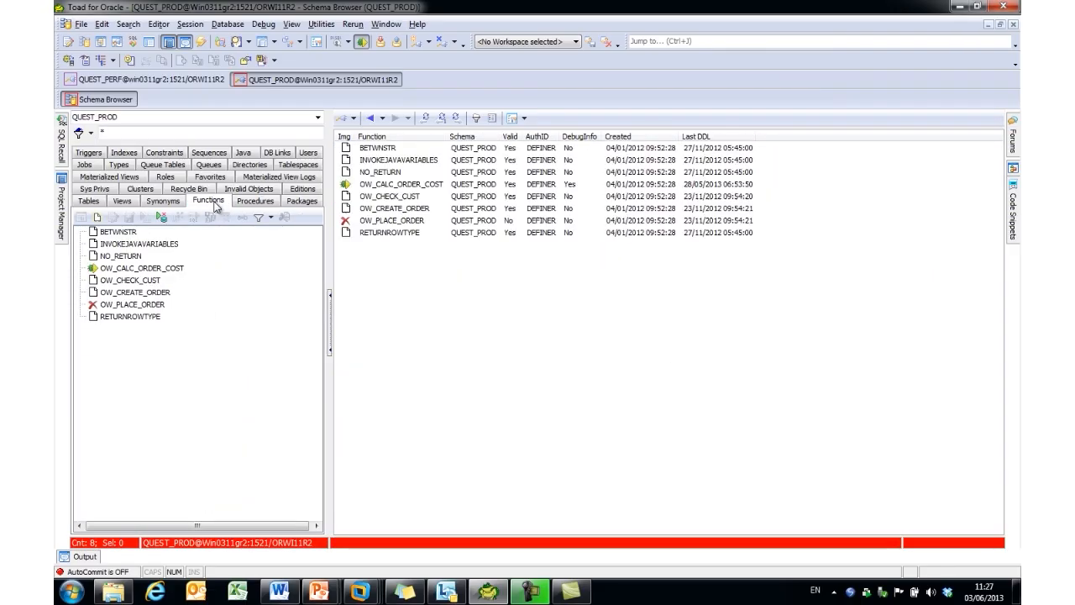
left_click(129, 270)
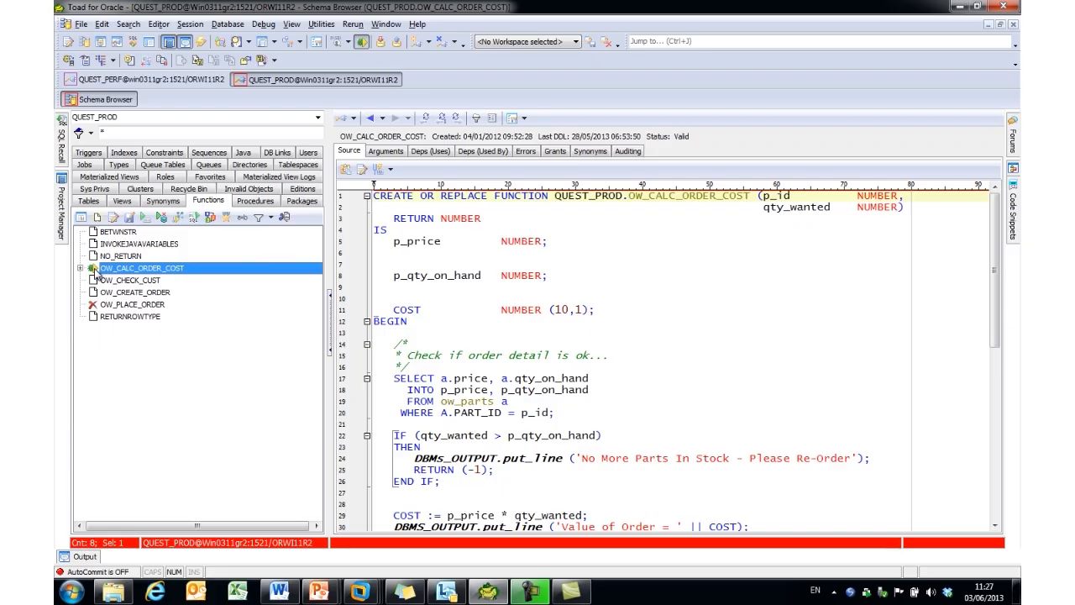
double_click(95, 271)
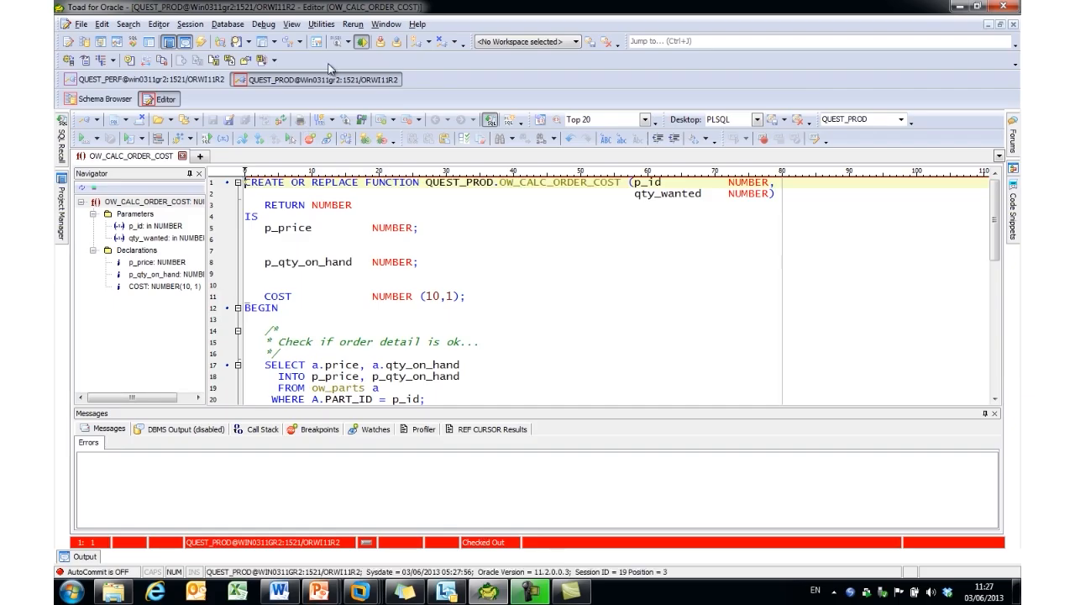
Examine the status and Oracle user of OW_CALC_ORDER_COST in the Team Coding Dashboard, widening those columns, and close the dashboard
left_click(320, 28)
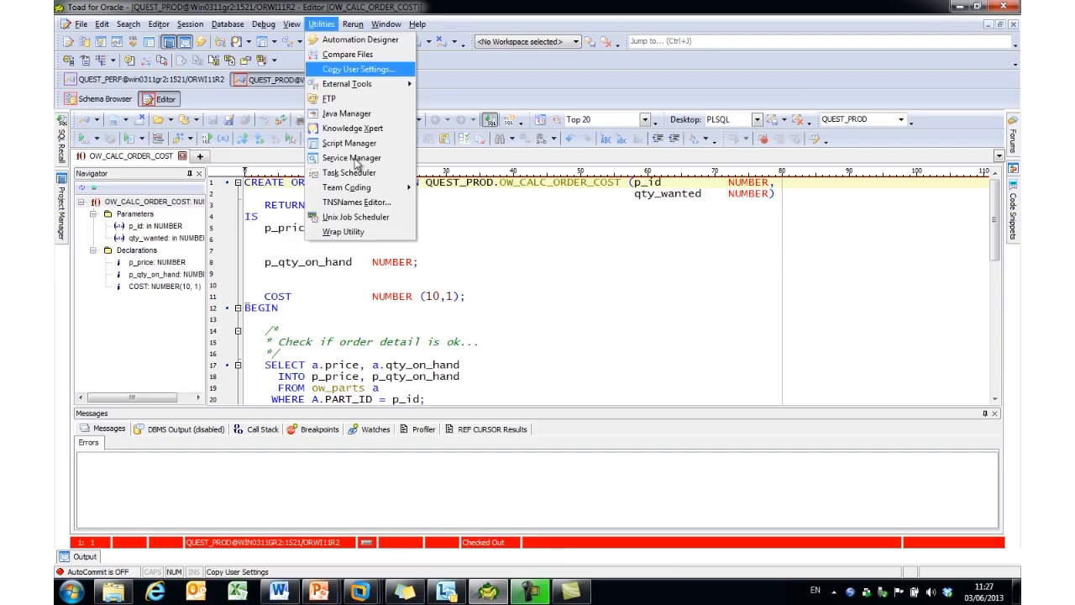
mouse_move(361, 195)
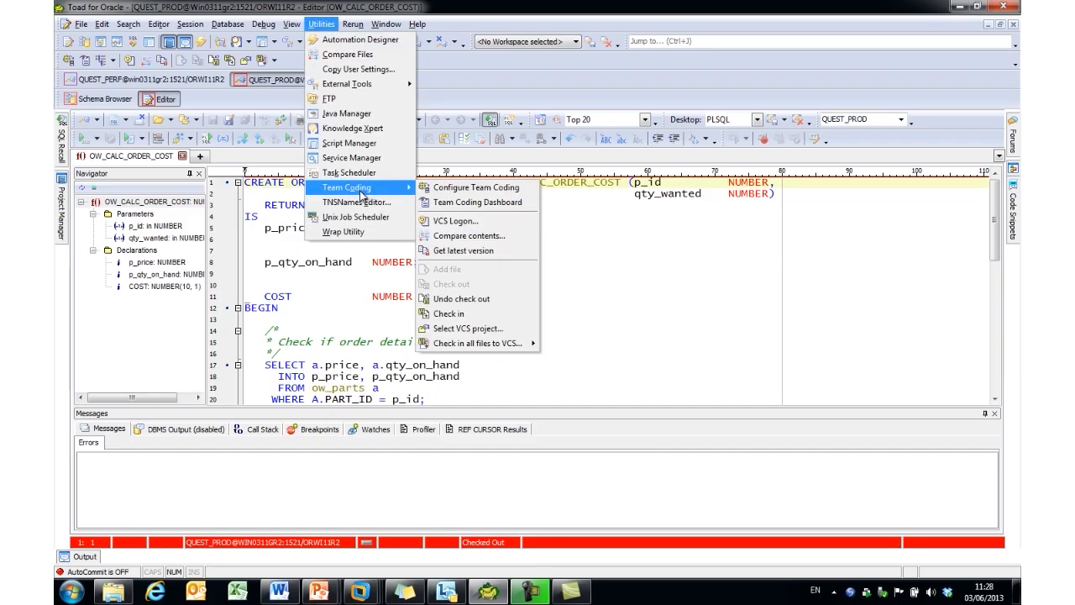
left_click(454, 203)
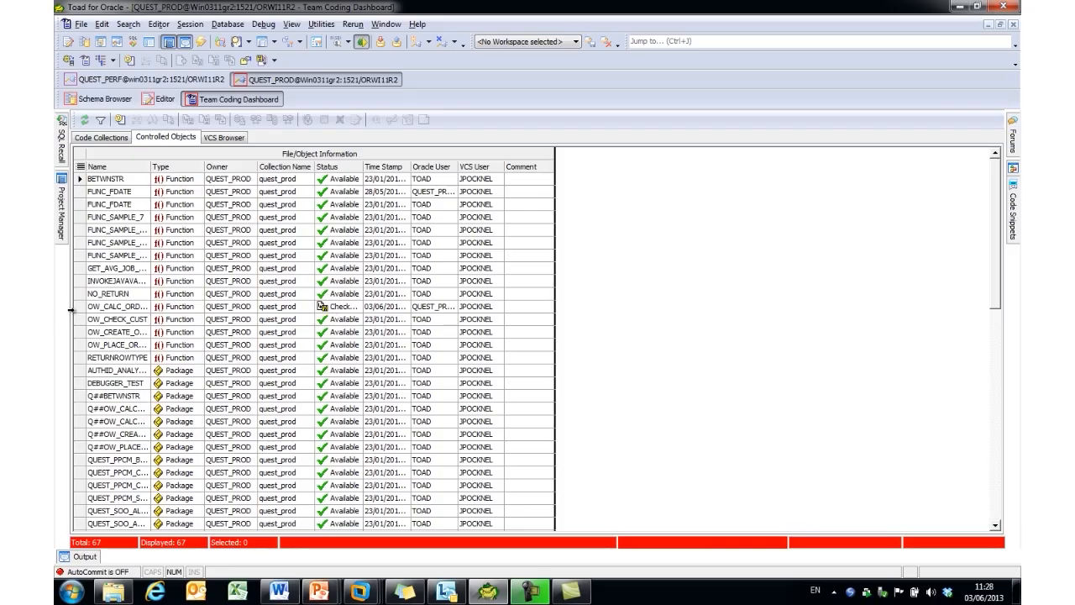
left_click(88, 309)
left_click_drag(363, 160, 386, 160)
left_click_drag(469, 167, 520, 166)
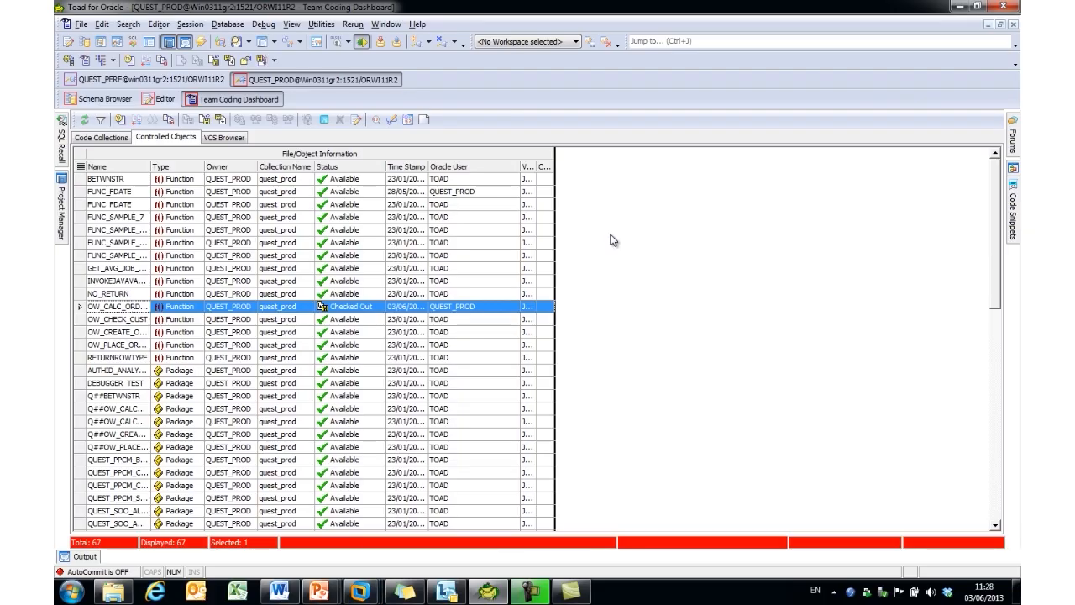
left_click(1013, 23)
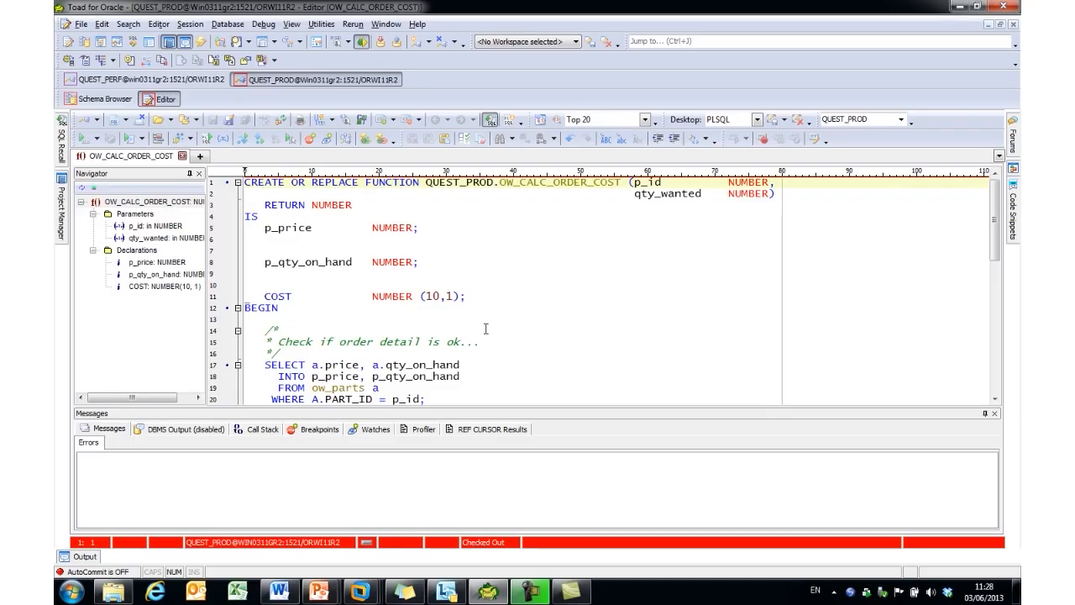
Search all of Toad for "pl/sql" with Jump to, browse the results, and view the matching Toad Help topic before closing it
key("ctrl+j")
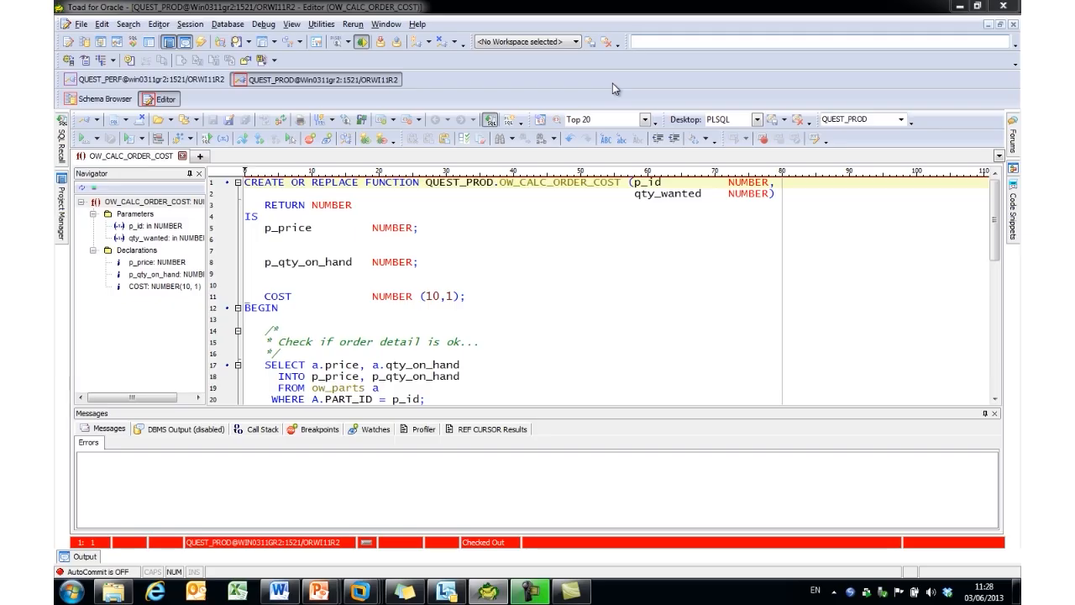
type("pl/sql")
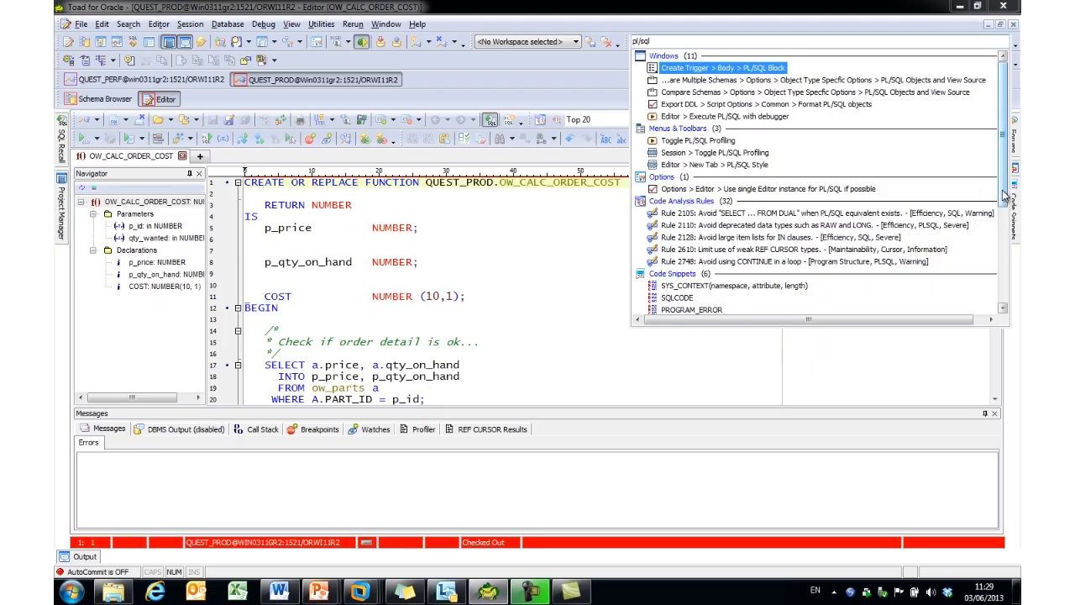
left_click_drag(1006, 200, 996, 291)
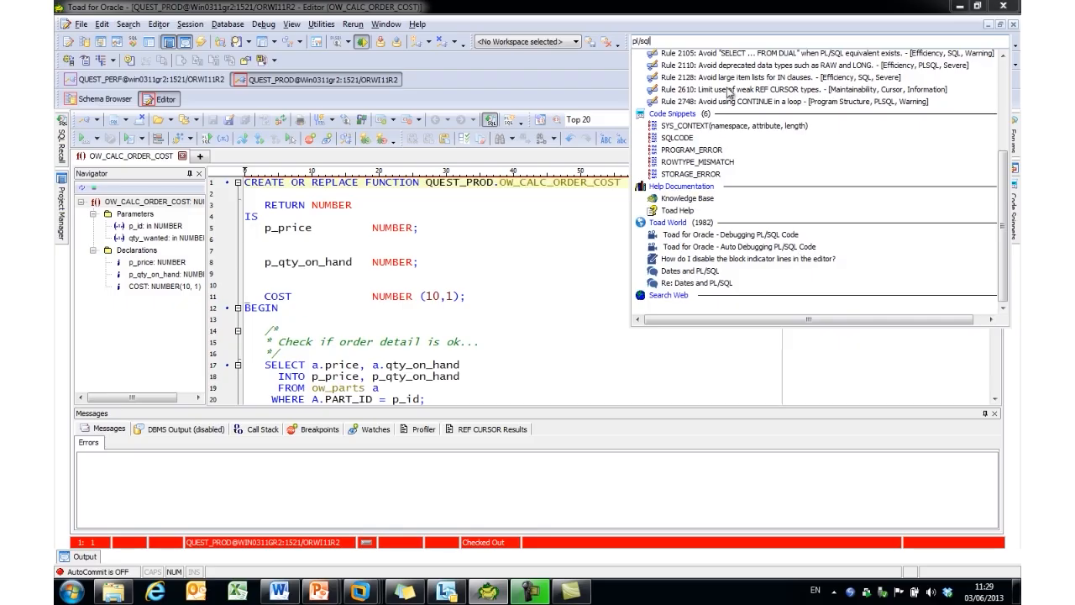
left_click_drag(1007, 244, 994, 227)
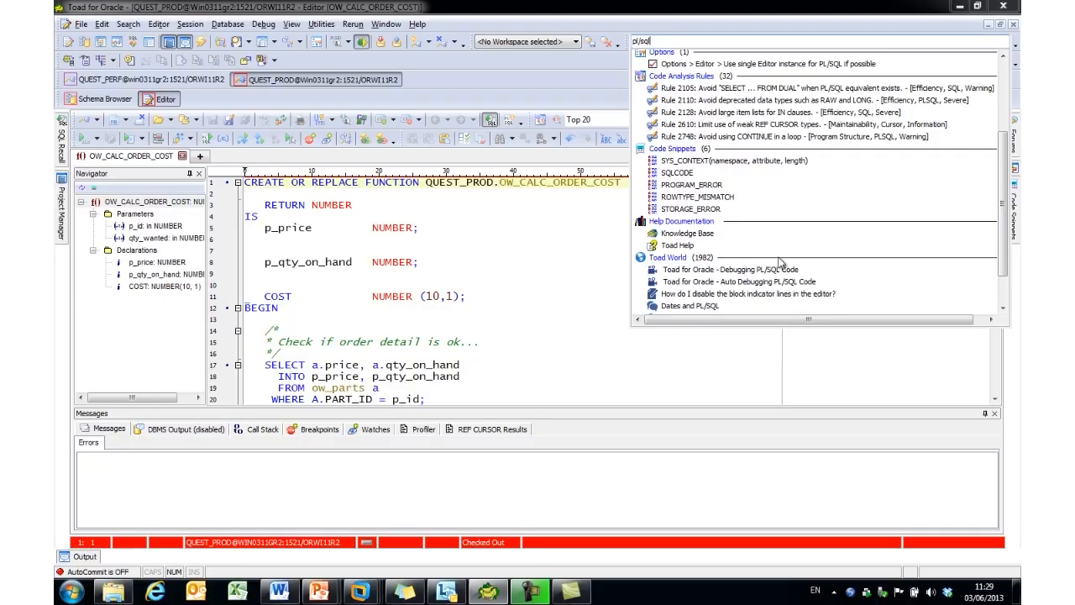
mouse_move(1001, 242)
left_mouse_down()
mouse_move(999, 164)
mouse_move(998, 231)
left_mouse_up()
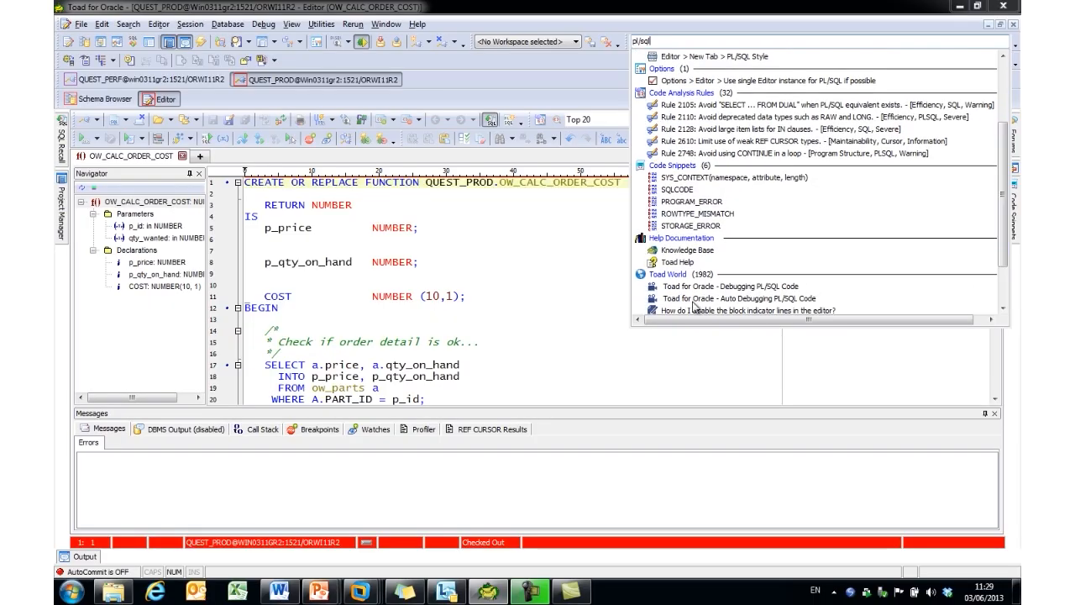
left_click(677, 262)
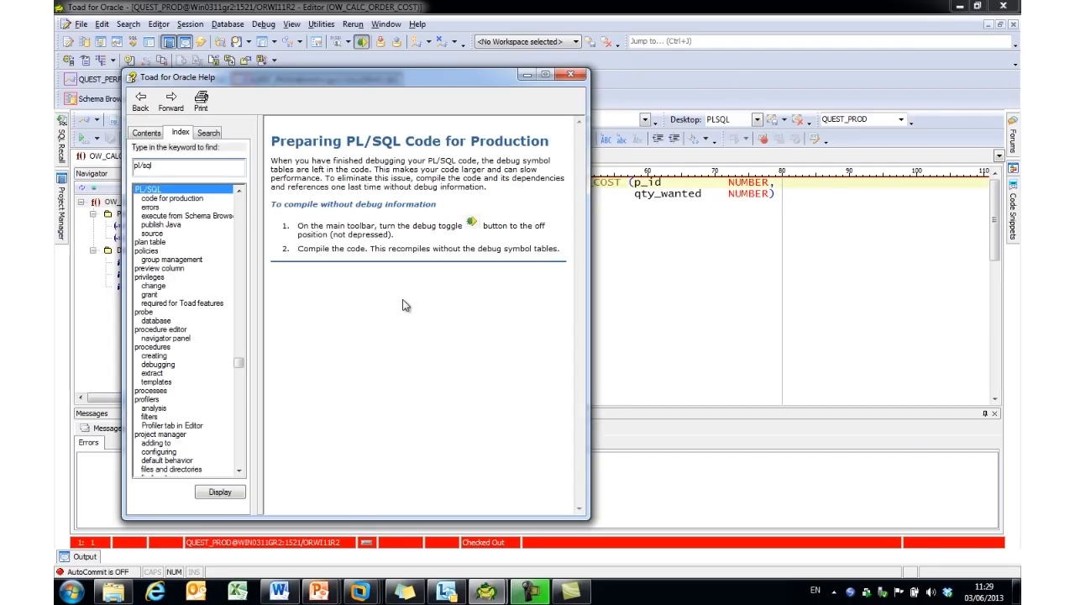
left_click(571, 76)
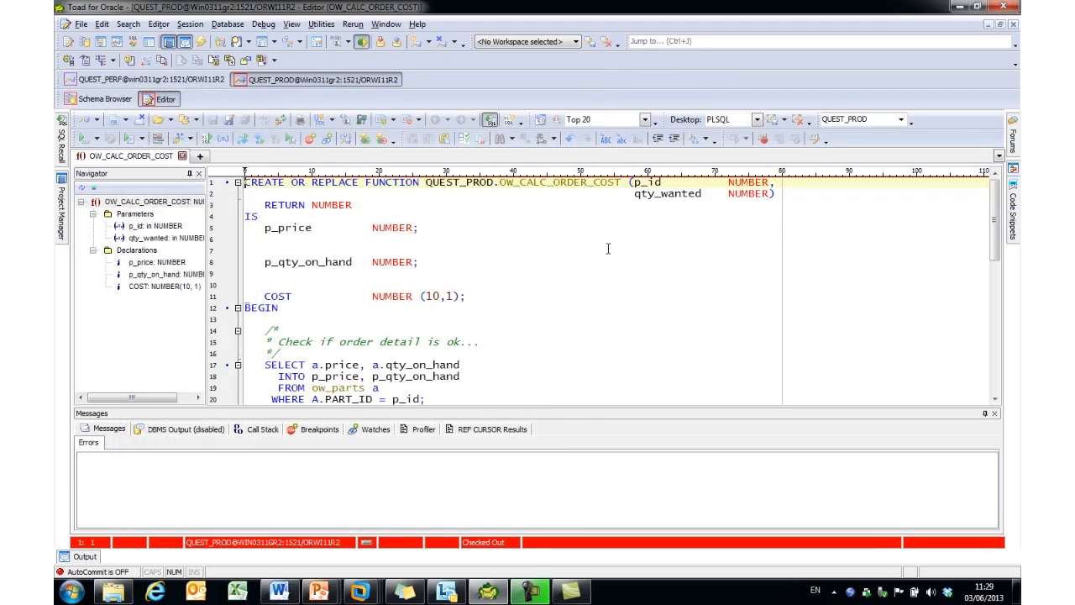
Search all of Toad for "pl/sql" with Jump to and open the Toad World result "Toad for Oracle - Debugging PL/SQL Code"
left_click(636, 42)
type("pl")
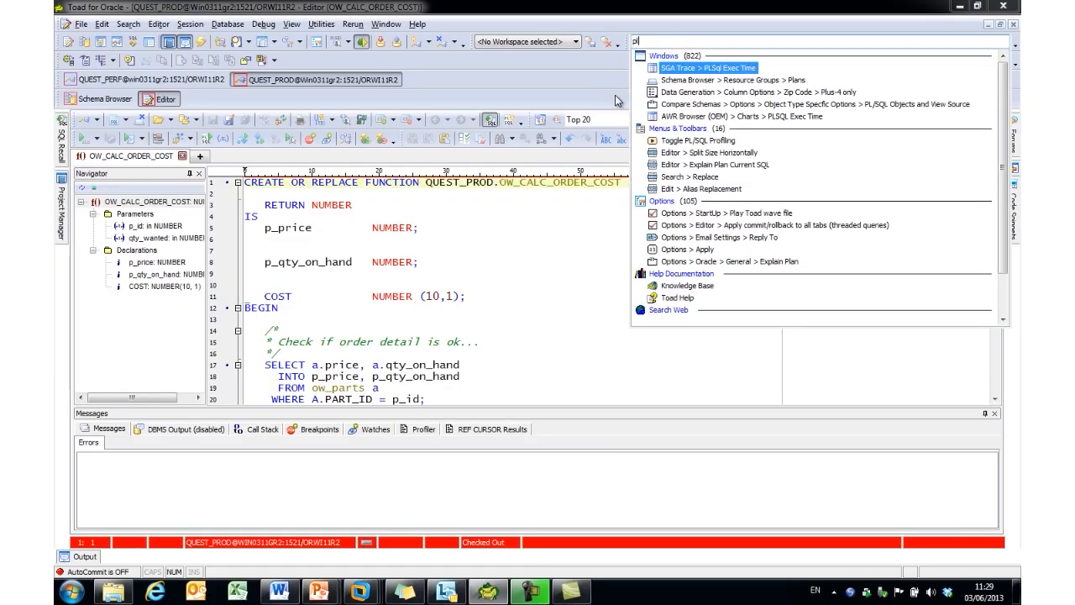
type("/sql")
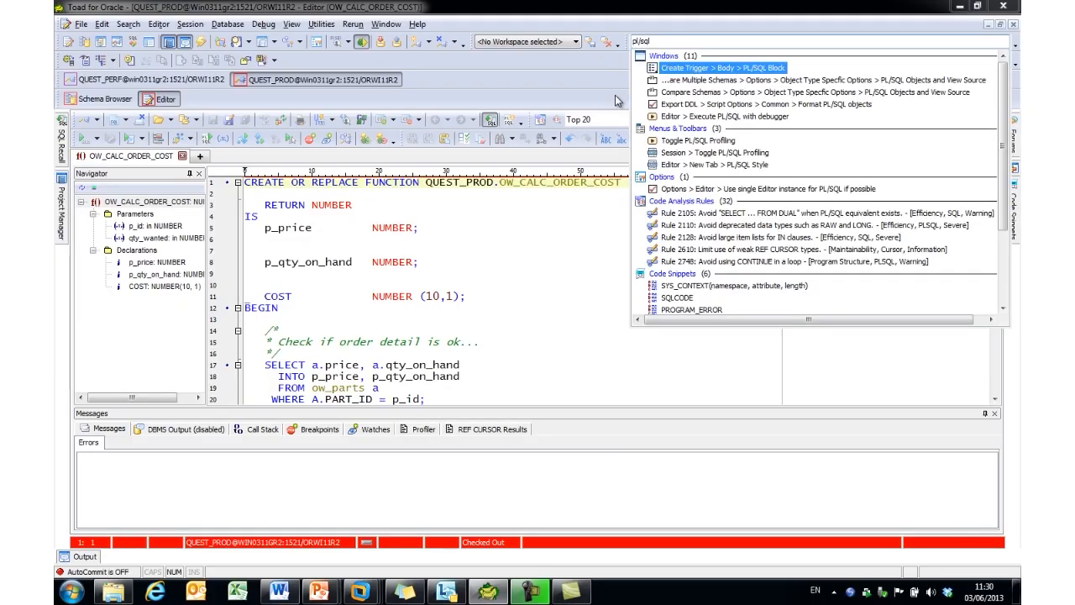
left_click_drag(1005, 153, 1003, 294)
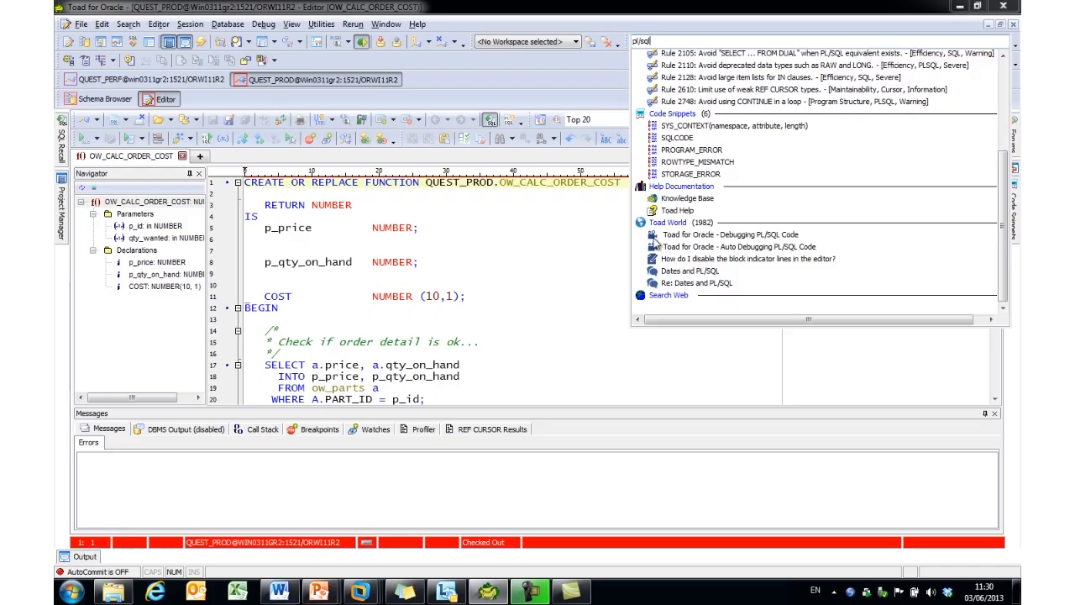
left_click(720, 237)
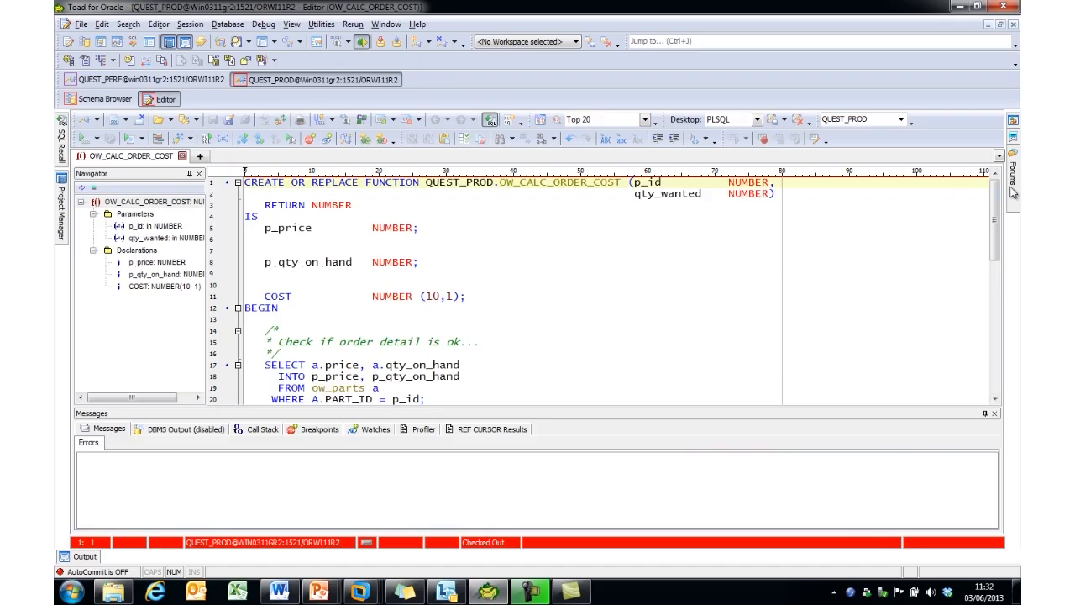
Pin the Forums panel open and view the unread thread "Tabs could open new browser windows"
mouse_move(1014, 193)
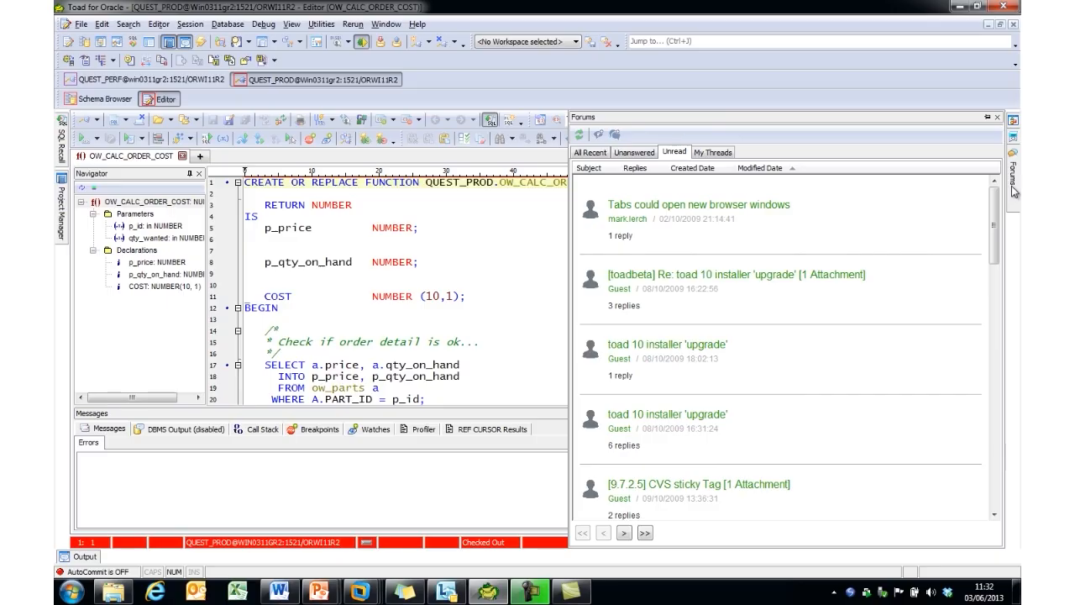
left_click(987, 117)
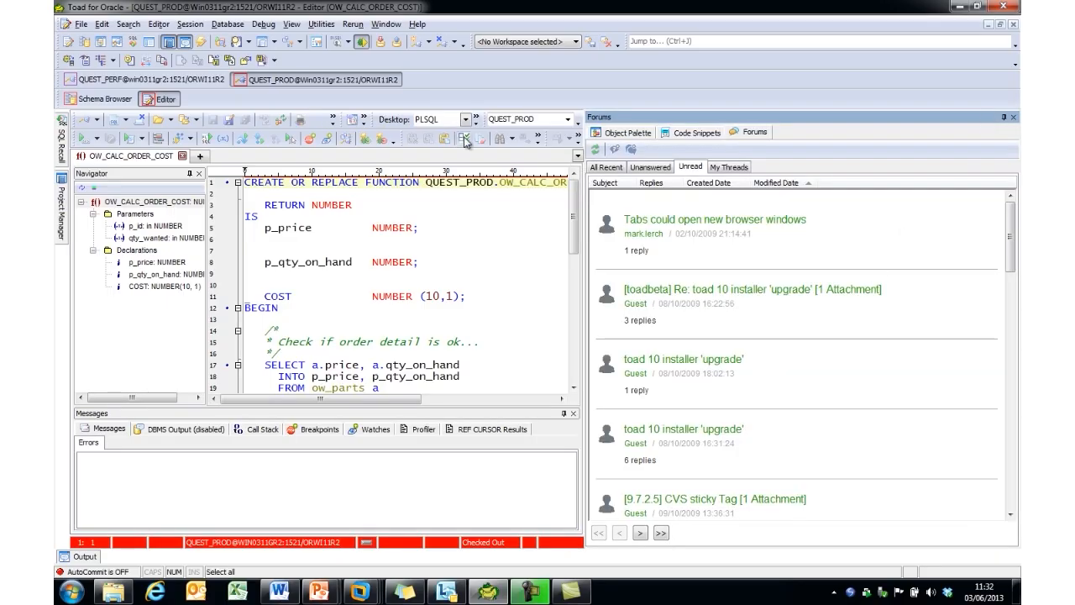
left_click(296, 25)
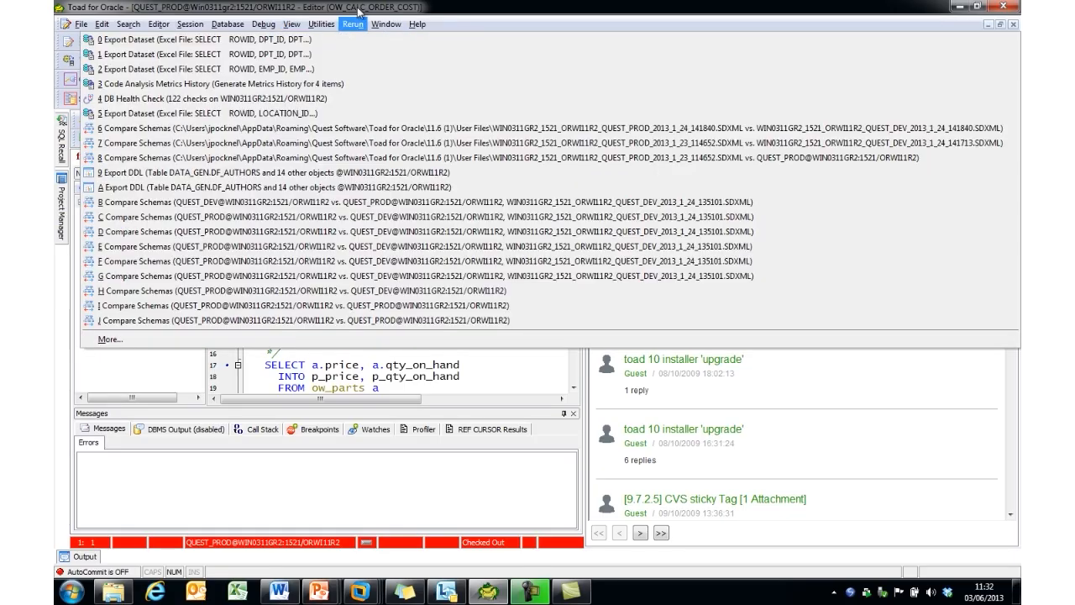
left_click(357, 9)
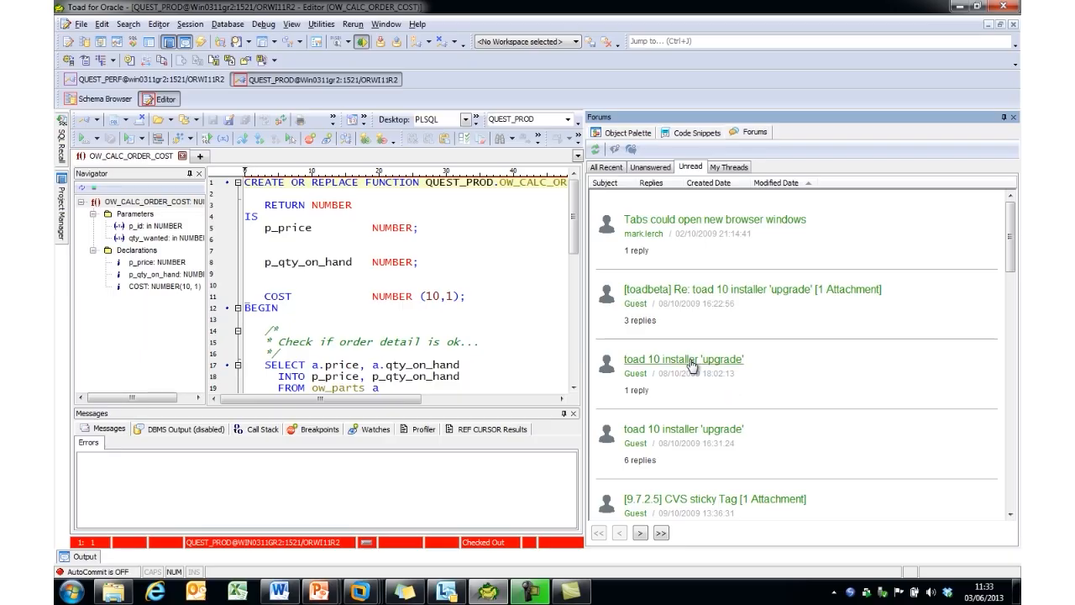
left_click(682, 225)
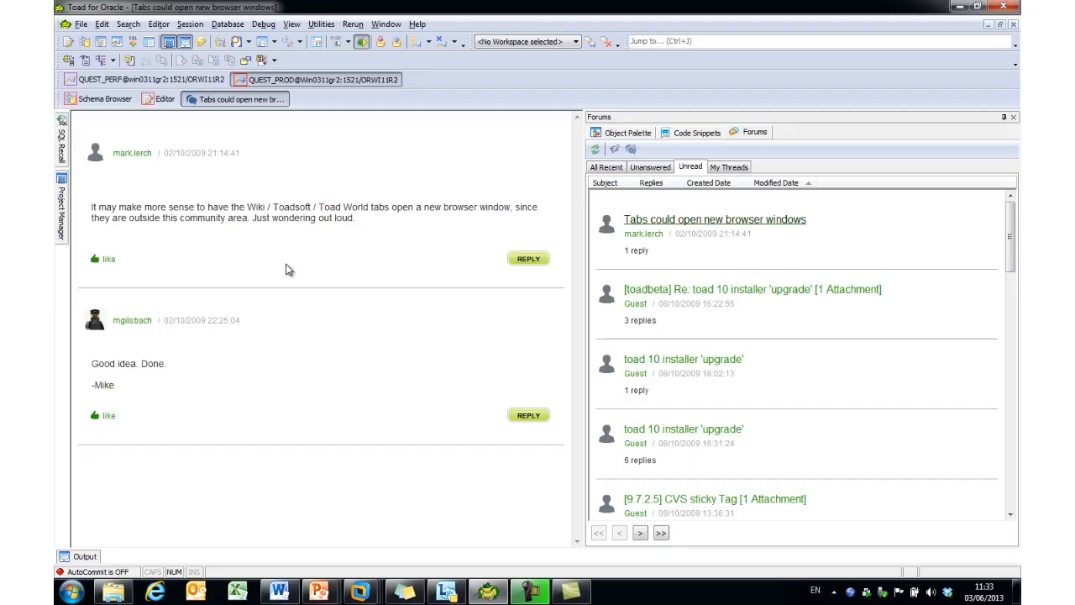
View the blank Ask Question form for the forum, set the Forums panel back to auto-hide, and close the forum windows
left_click(614, 152)
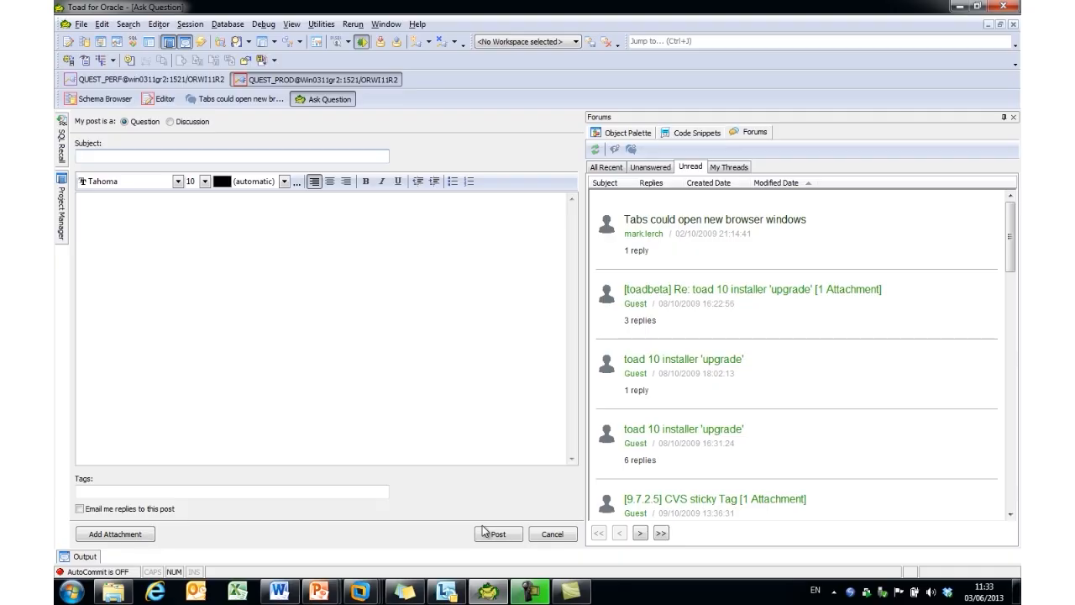
left_click(1005, 117)
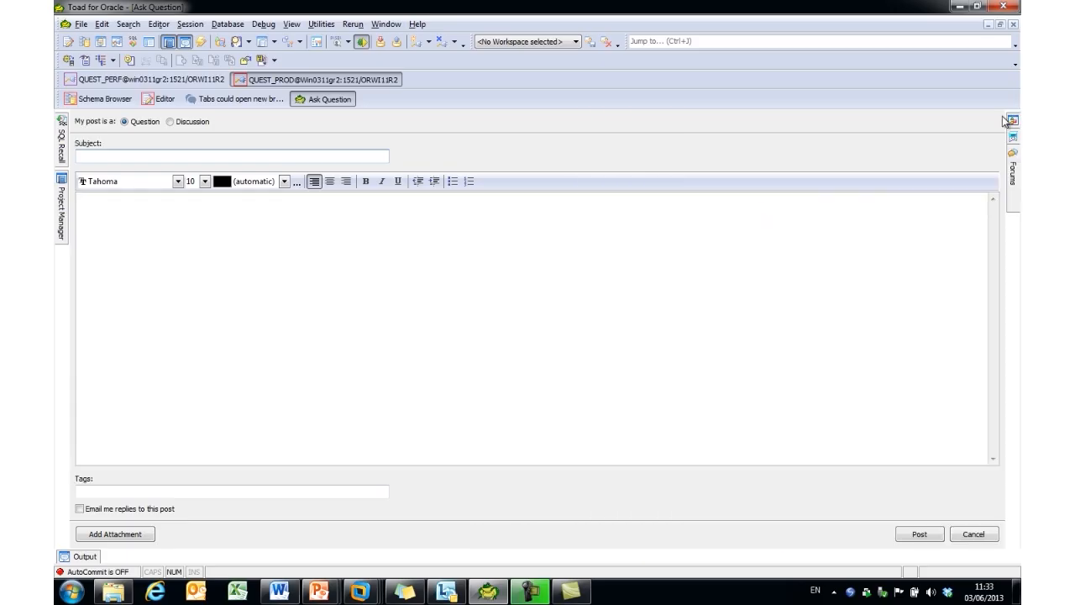
left_click(1013, 25)
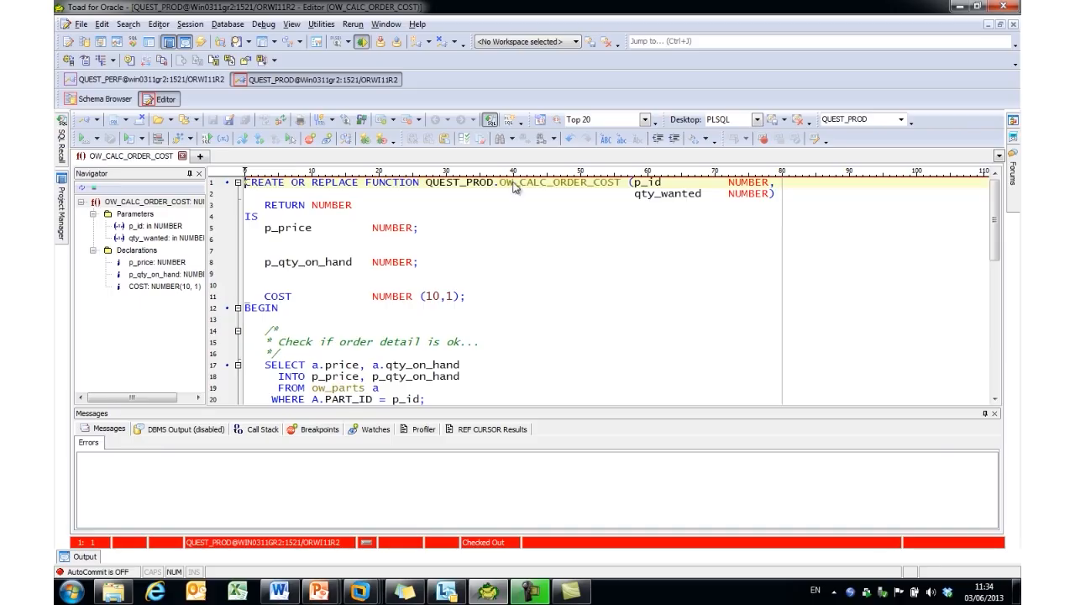
Open Toad Options and examine the Windows behavior settings for the Editor and Schema Browser, including Save Size, Save Pos and Auto Open
left_click(318, 43)
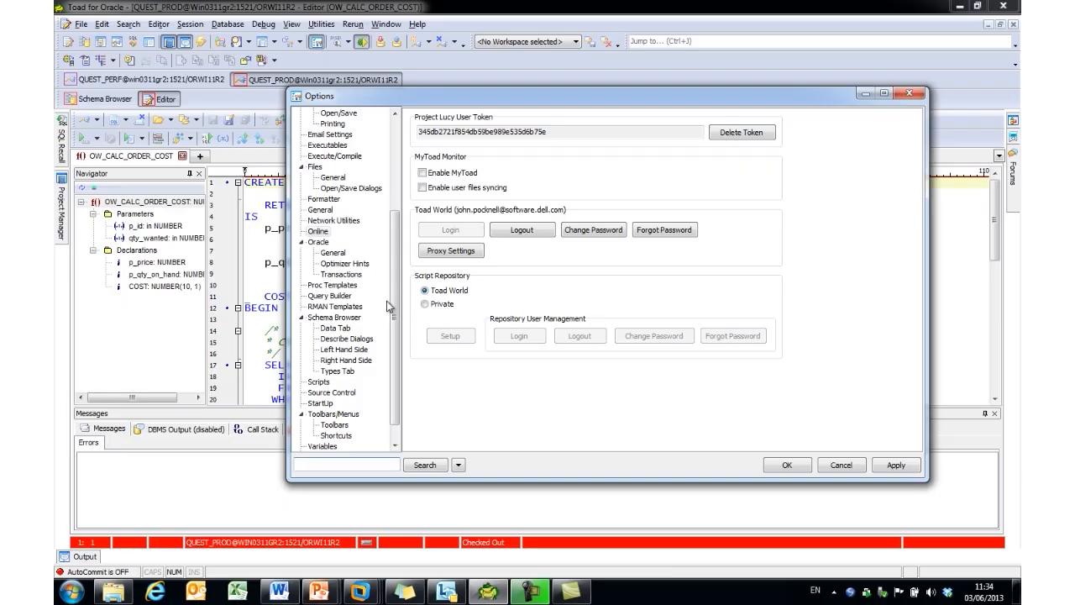
left_click_drag(398, 311, 402, 184)
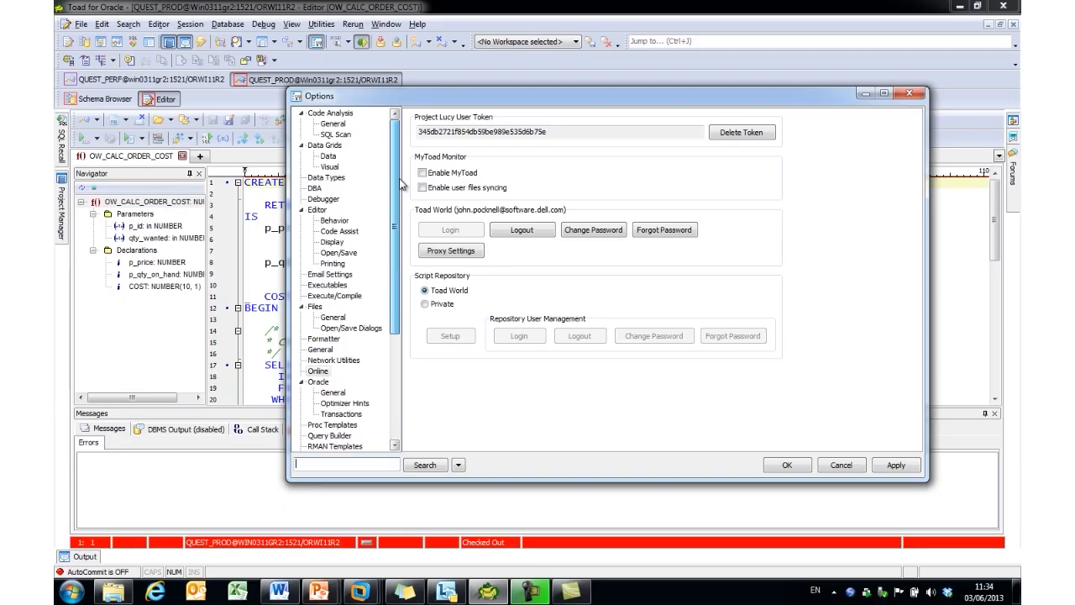
left_click_drag(398, 189, 393, 300)
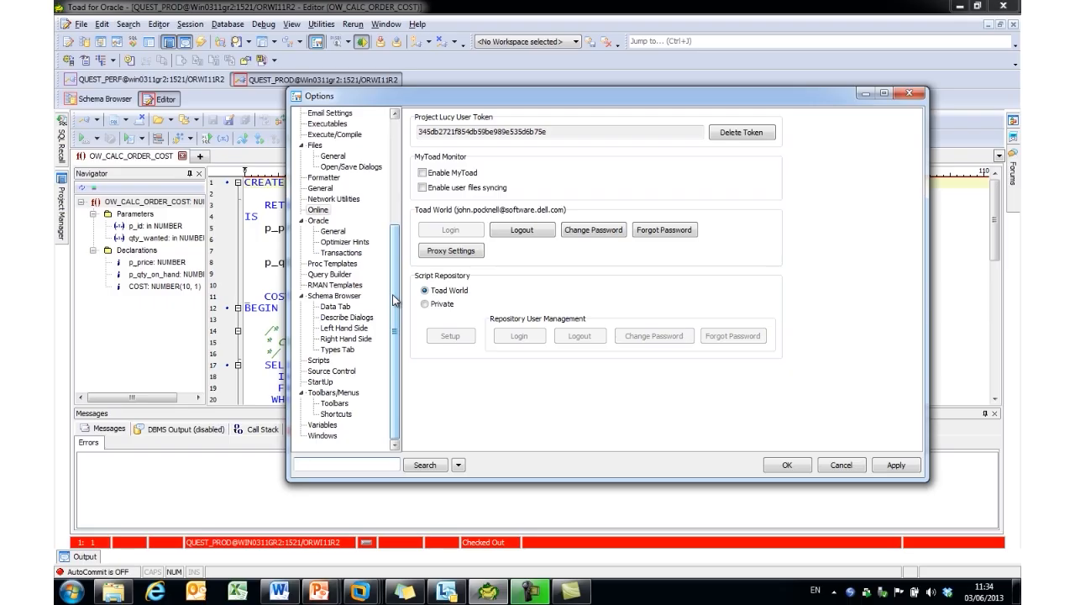
left_click(331, 438)
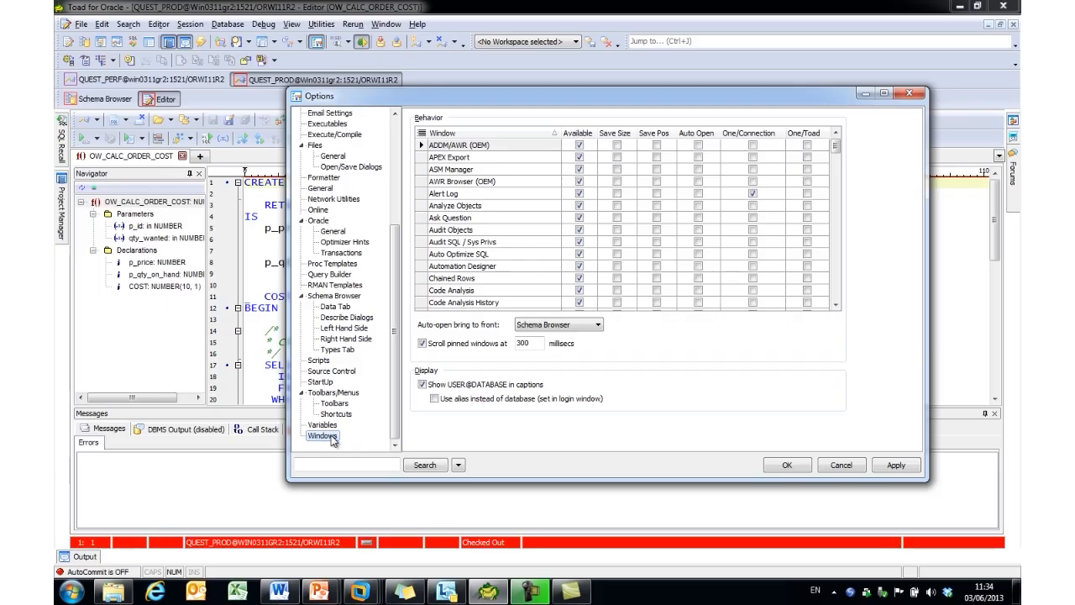
left_click_drag(836, 147, 836, 215)
left_click(657, 217)
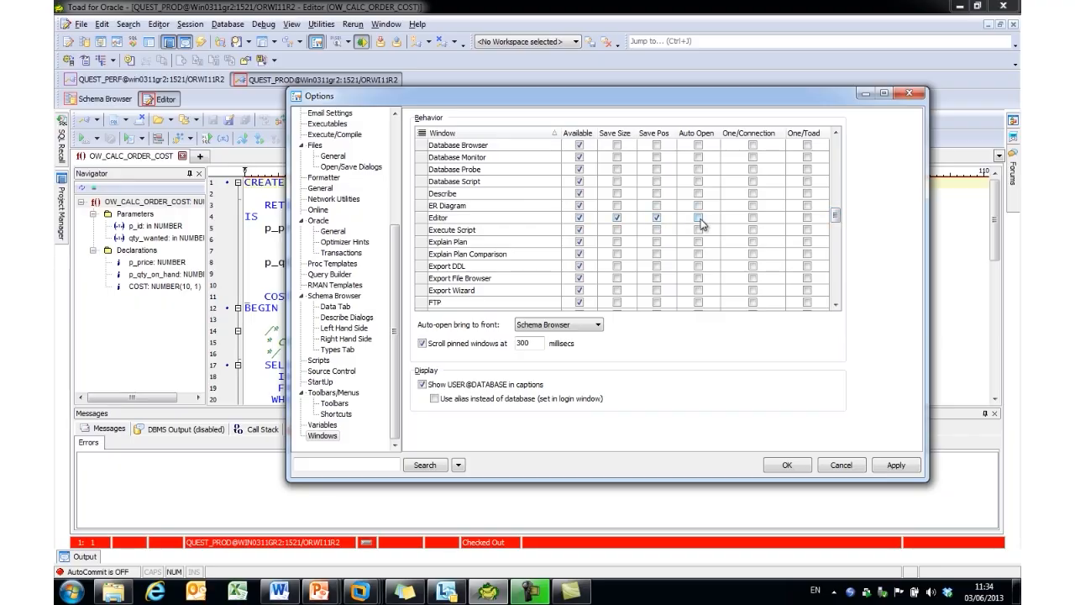
left_click_drag(836, 216, 828, 268)
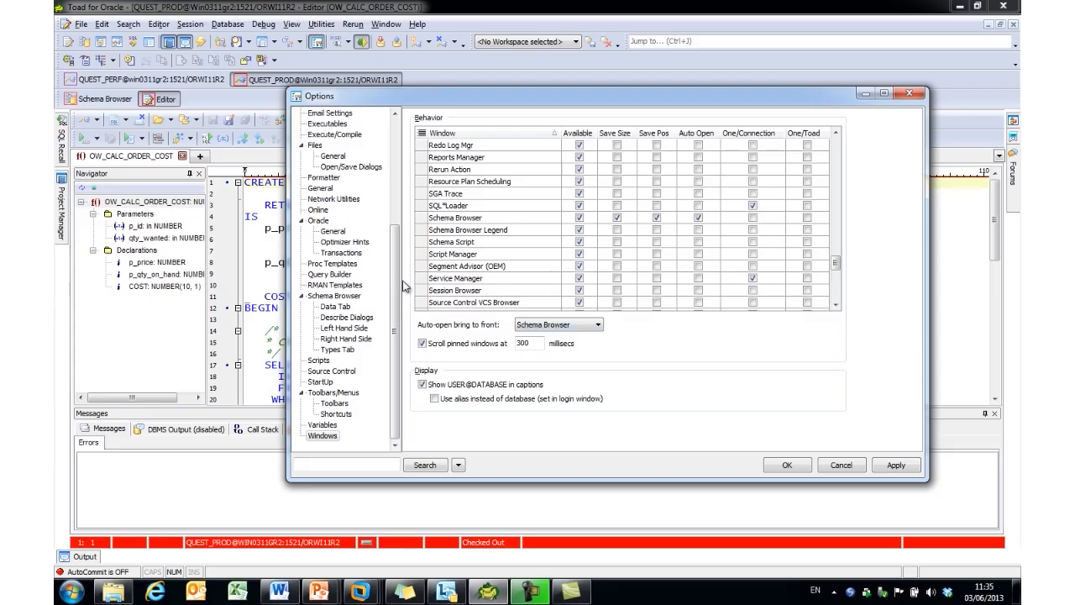
Review the Oracle Transactions, Optimizer Hints and General options plus the Online options, and leave Toad Options without saving
scroll(401, 255, "up", 2)
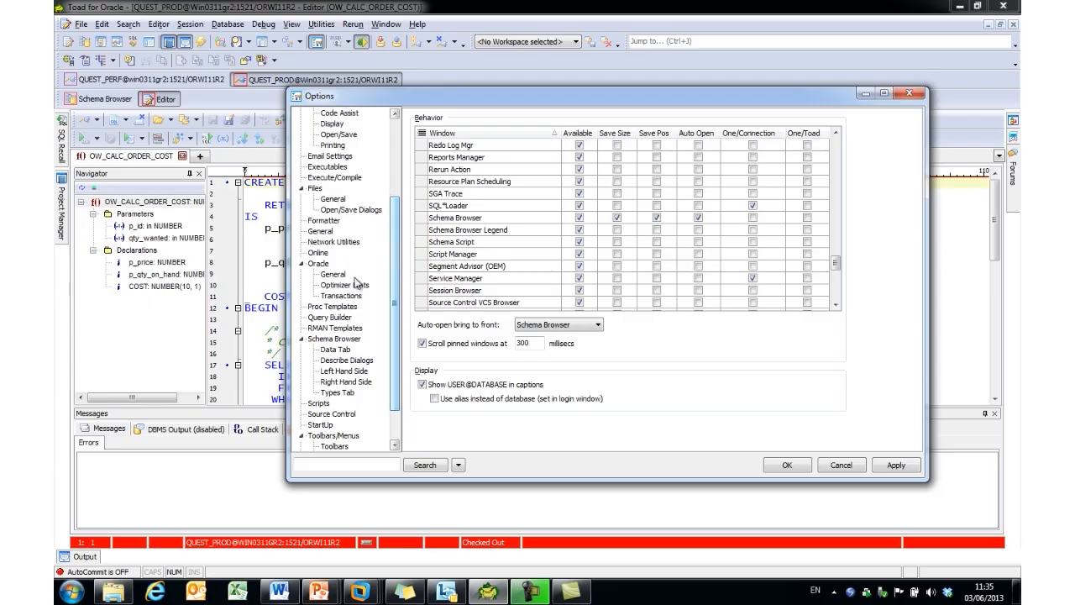
left_click(319, 265)
left_click(351, 299)
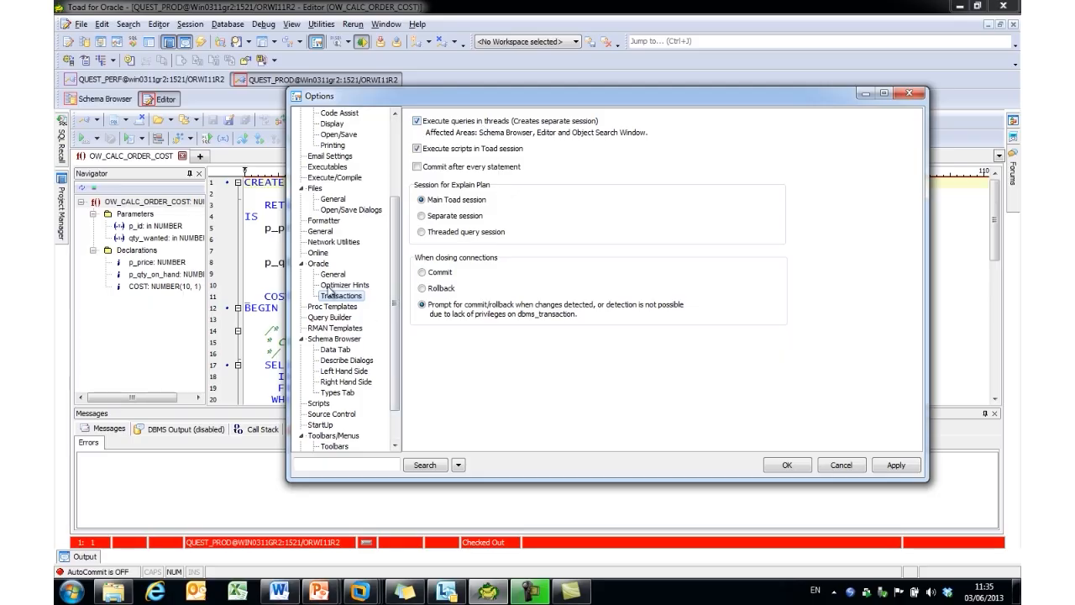
left_click(332, 286)
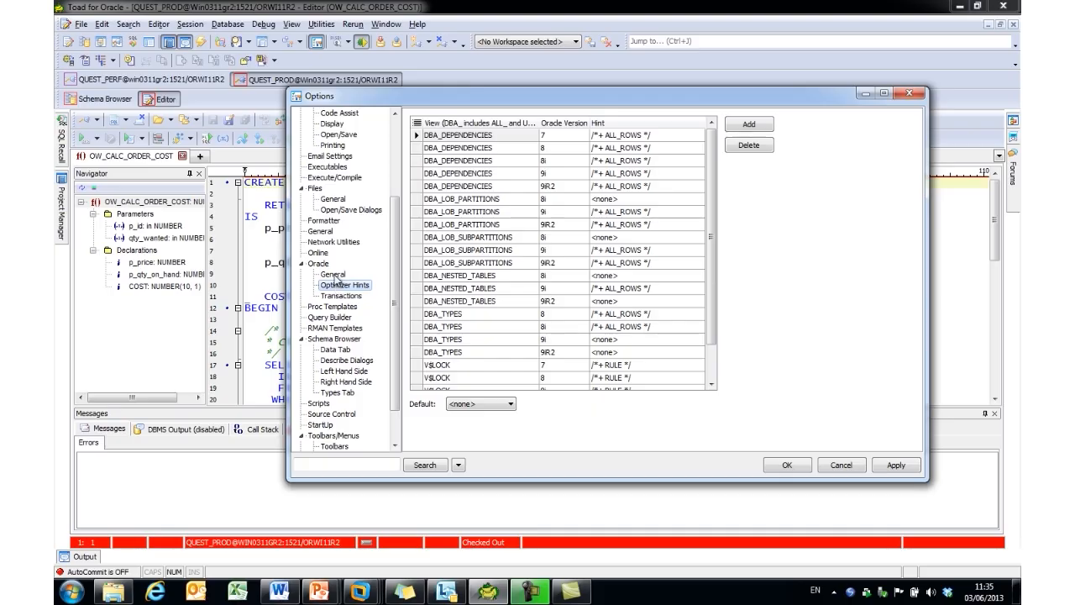
left_click(333, 275)
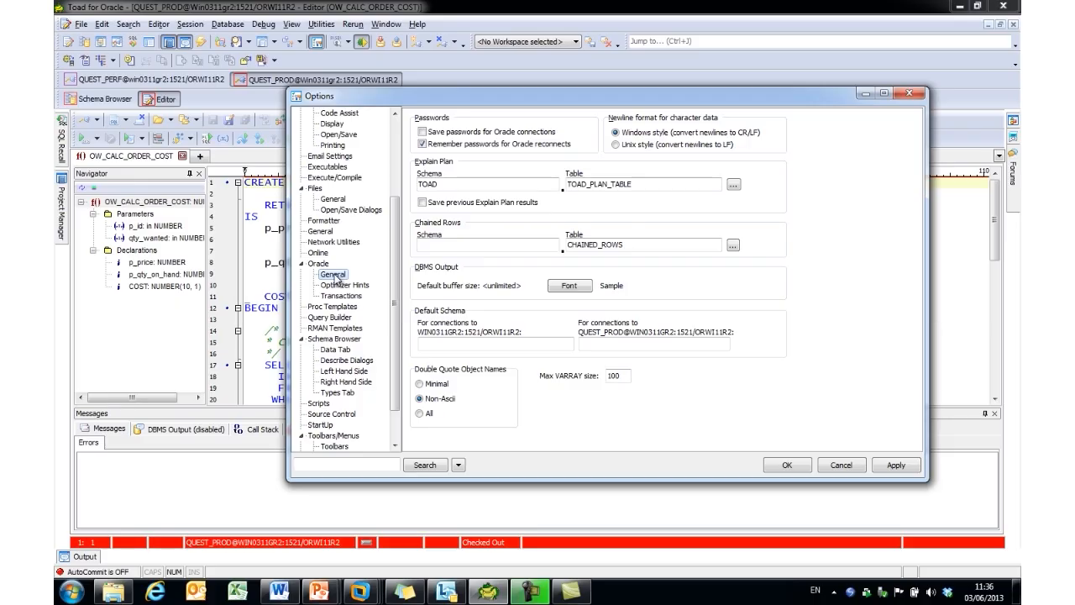
left_click(335, 255)
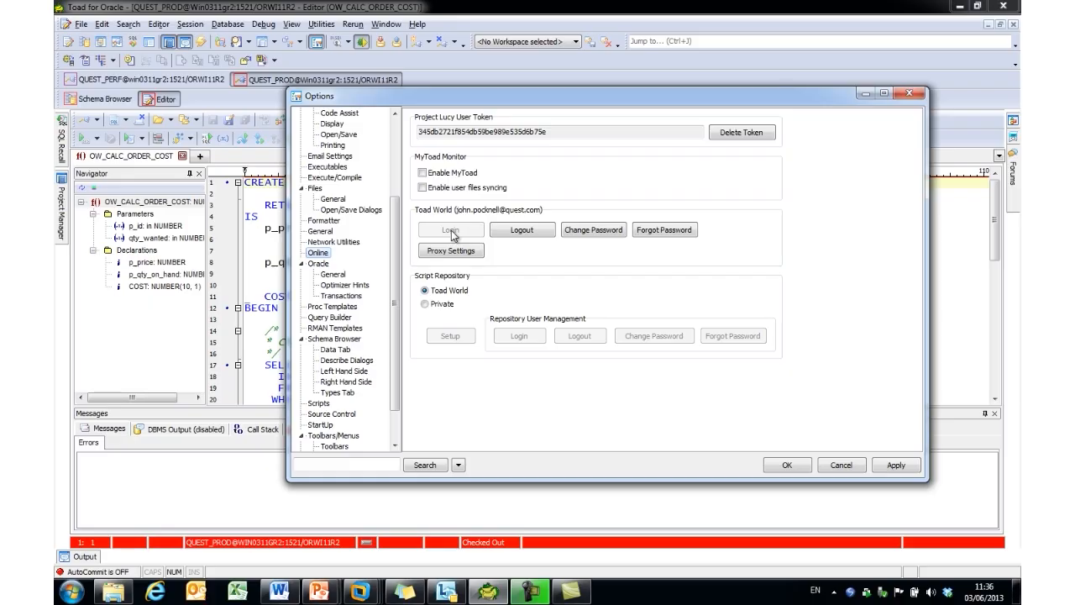
left_click(851, 469)
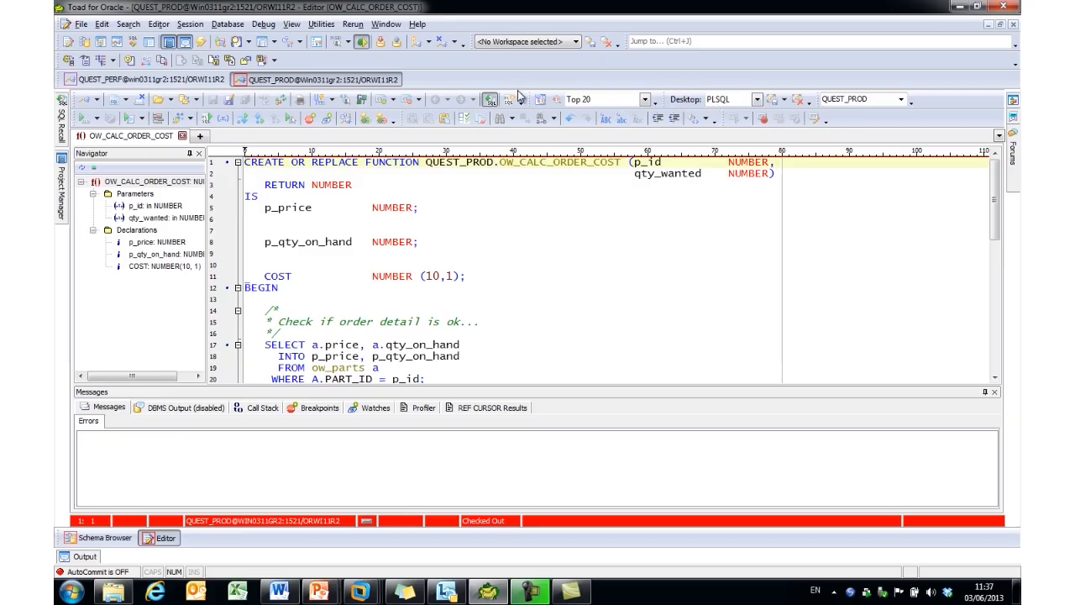
left_click(264, 25)
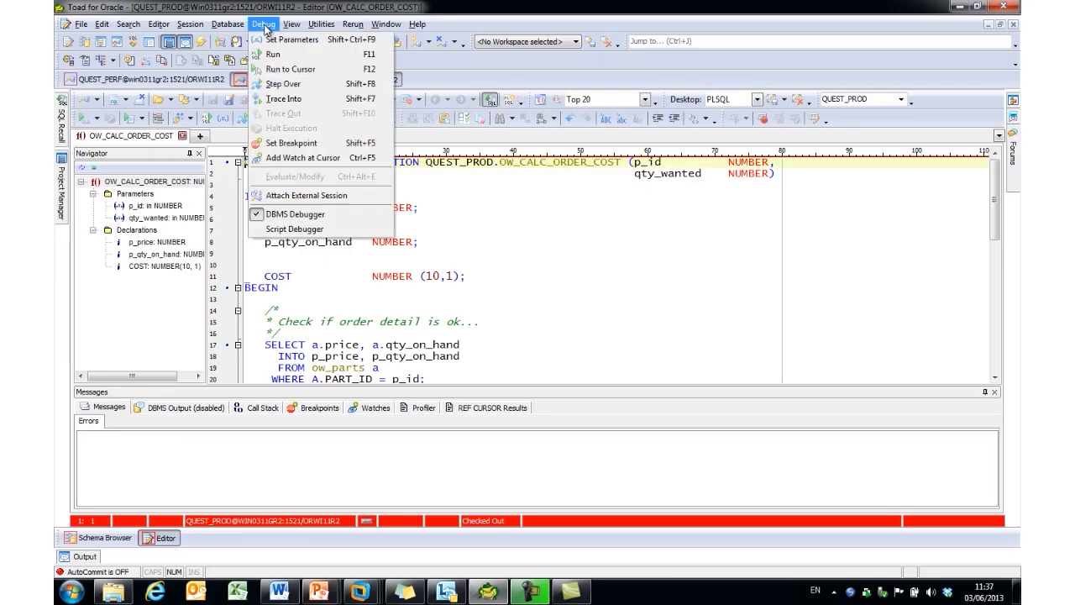
mouse_move(228, 25)
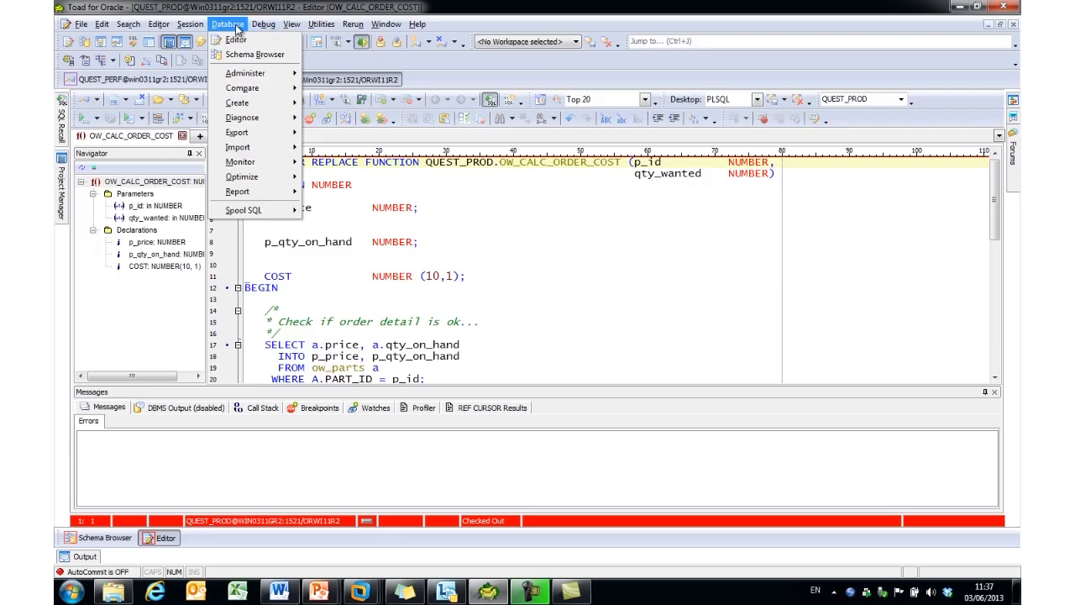
left_click(221, 9)
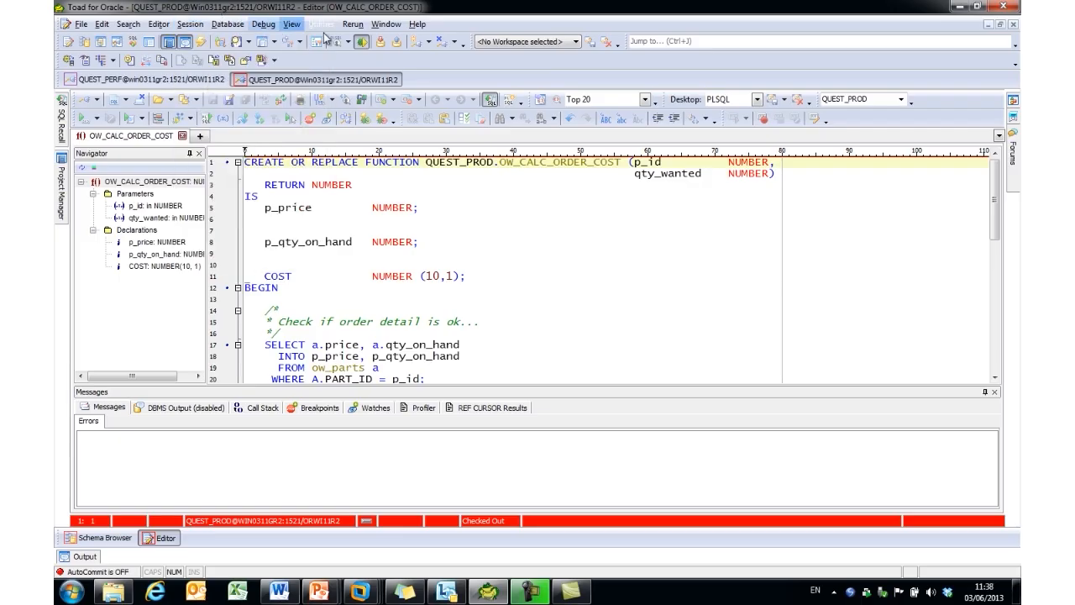
Open the toolbar and menu Customize dialog and inspect the customizable commands under View, Debug and Database
right_click(568, 74)
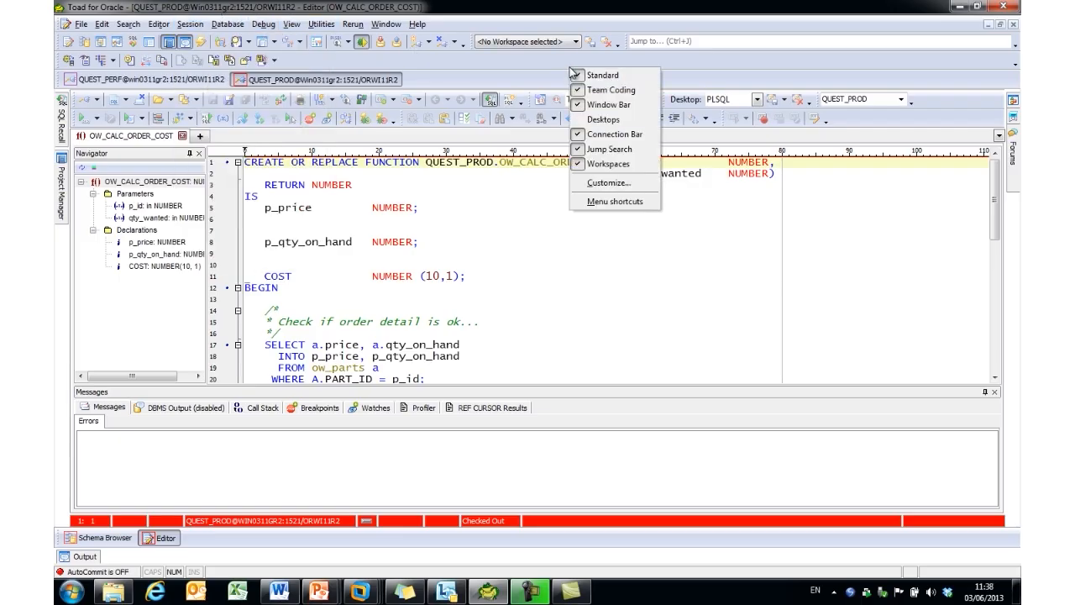
left_click(606, 182)
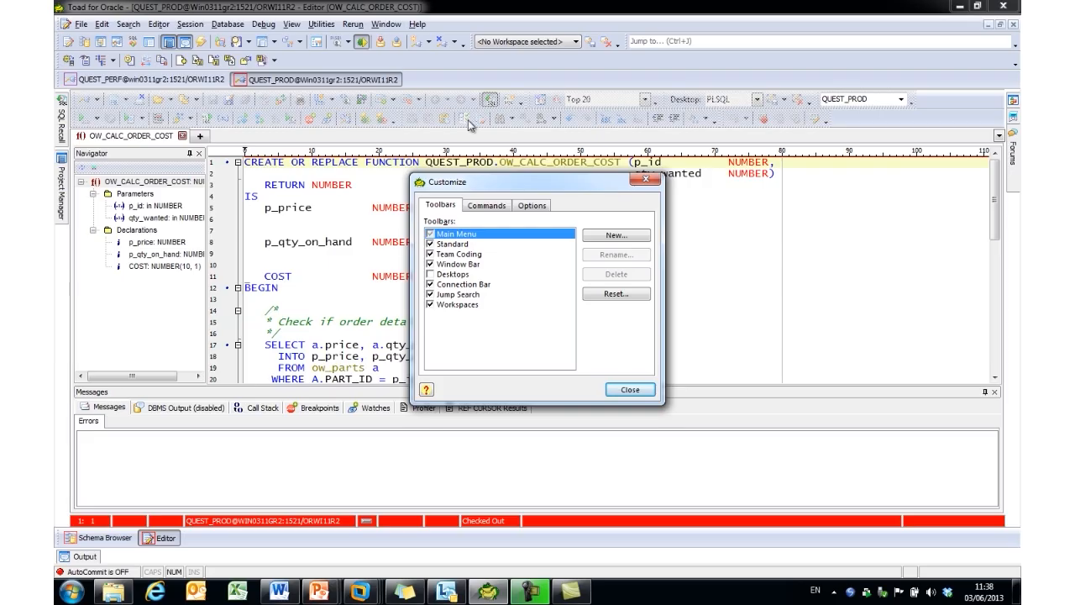
left_click(299, 27)
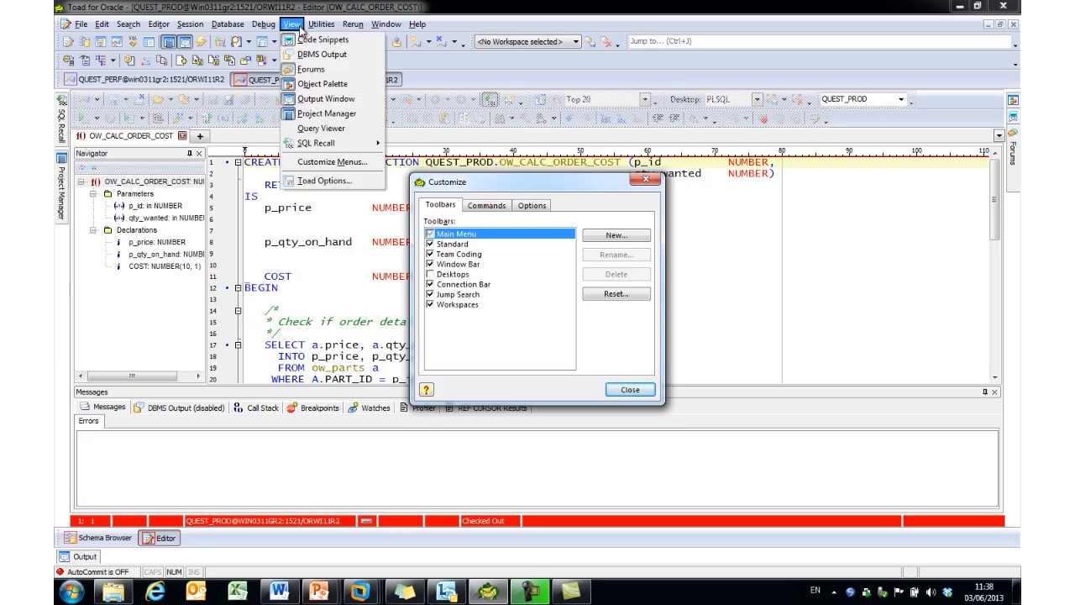
left_click(263, 25)
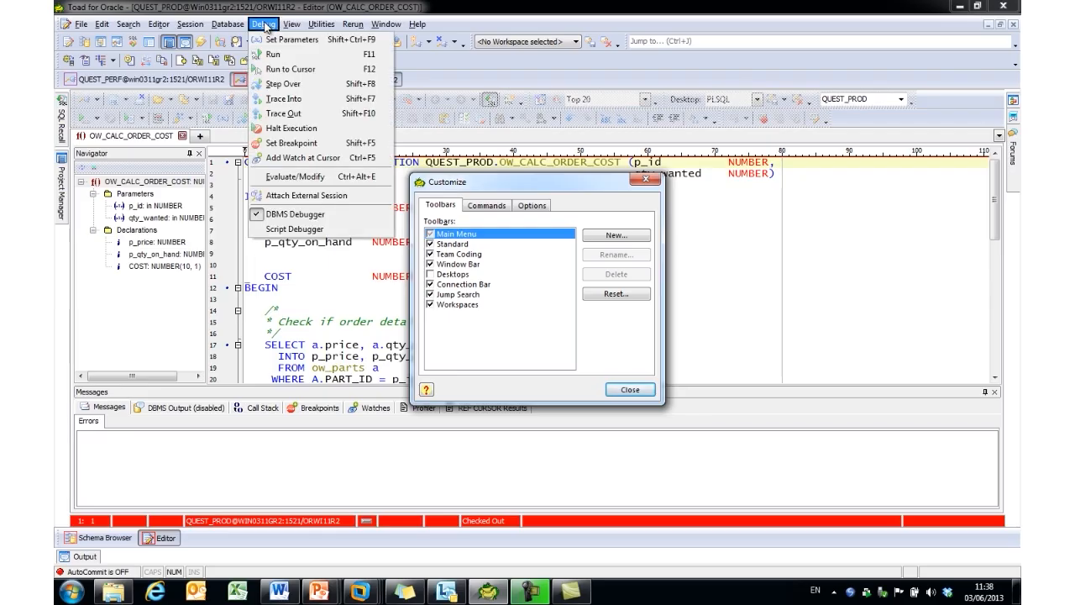
left_click(231, 26)
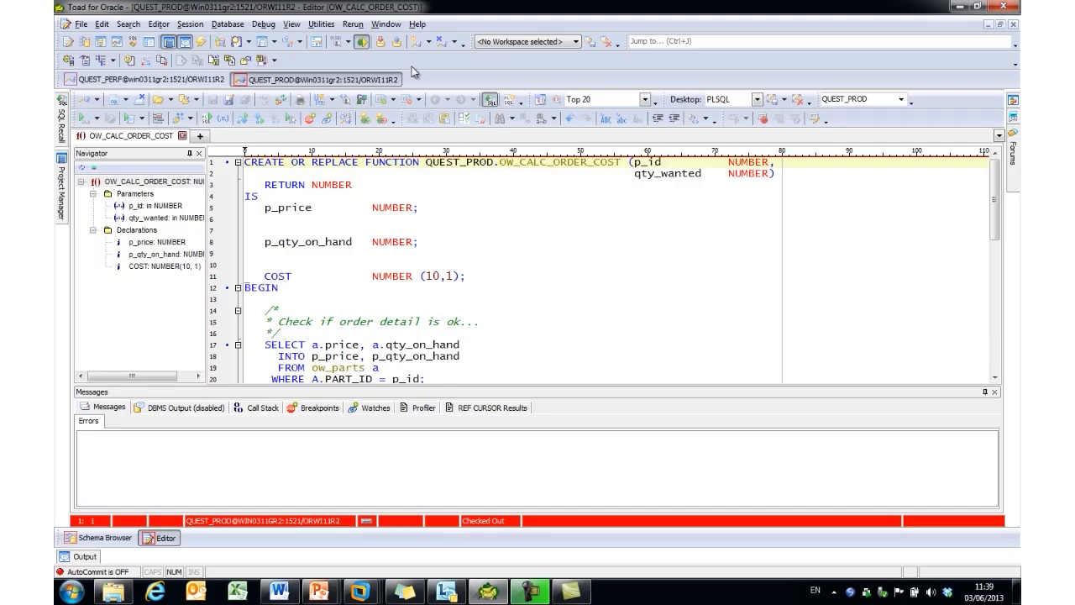
Run Toad Advisor and view the details of its Incorrect NLS_LANG result
left_click(418, 26)
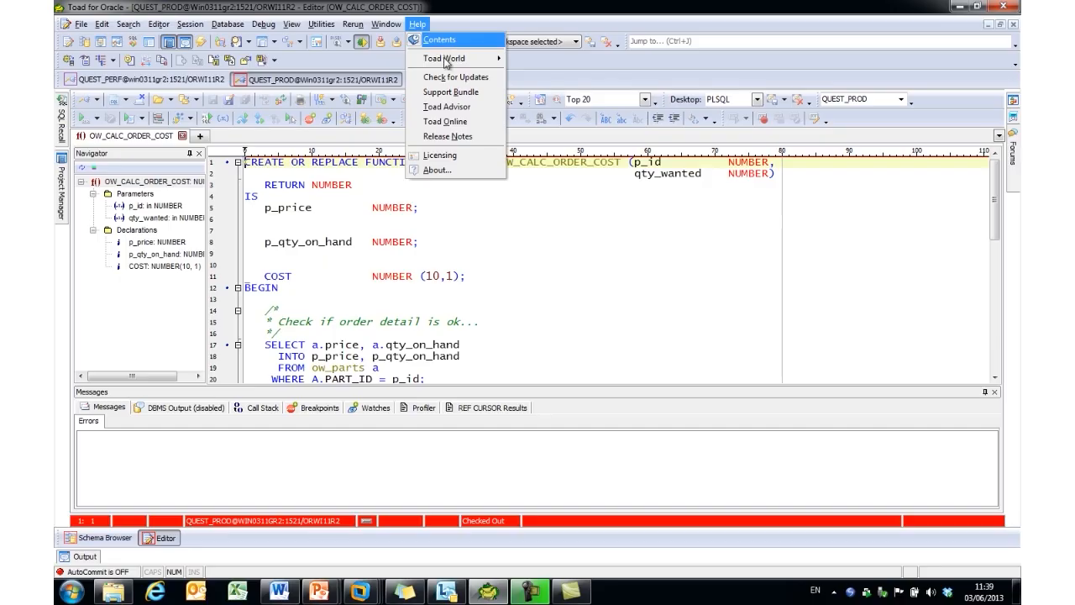
left_click(459, 107)
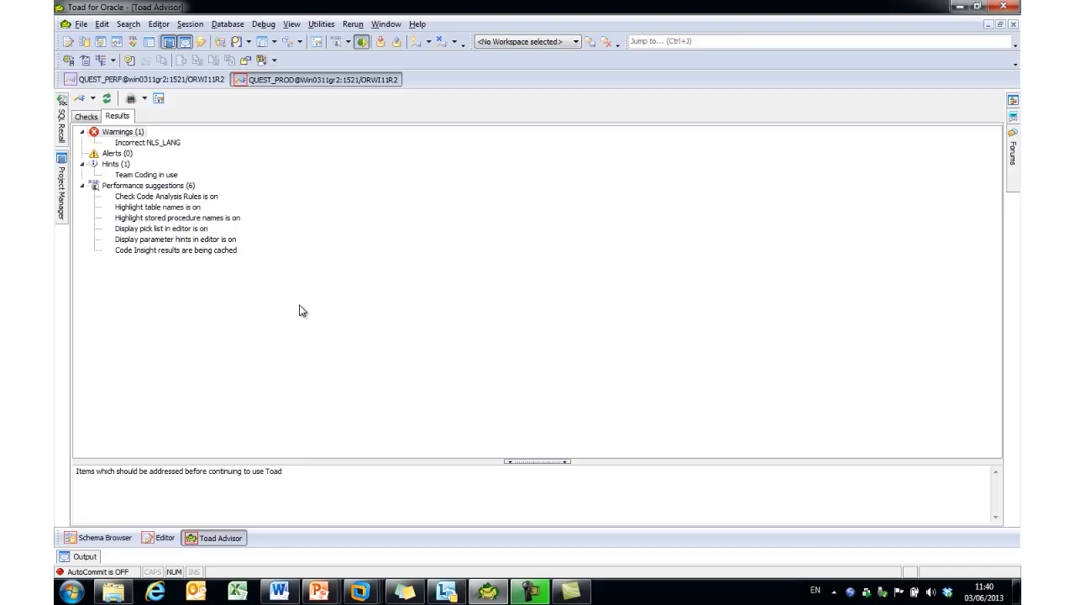
left_click(141, 144)
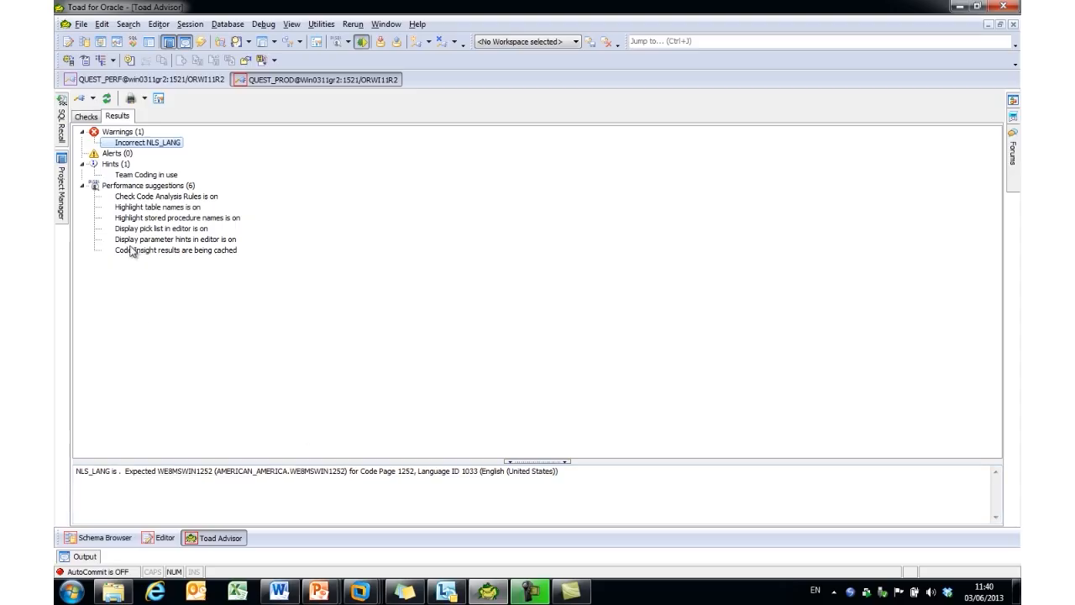
View the details of the Team Coding in use hint, then check the product's version information and close it
left_click(144, 178)
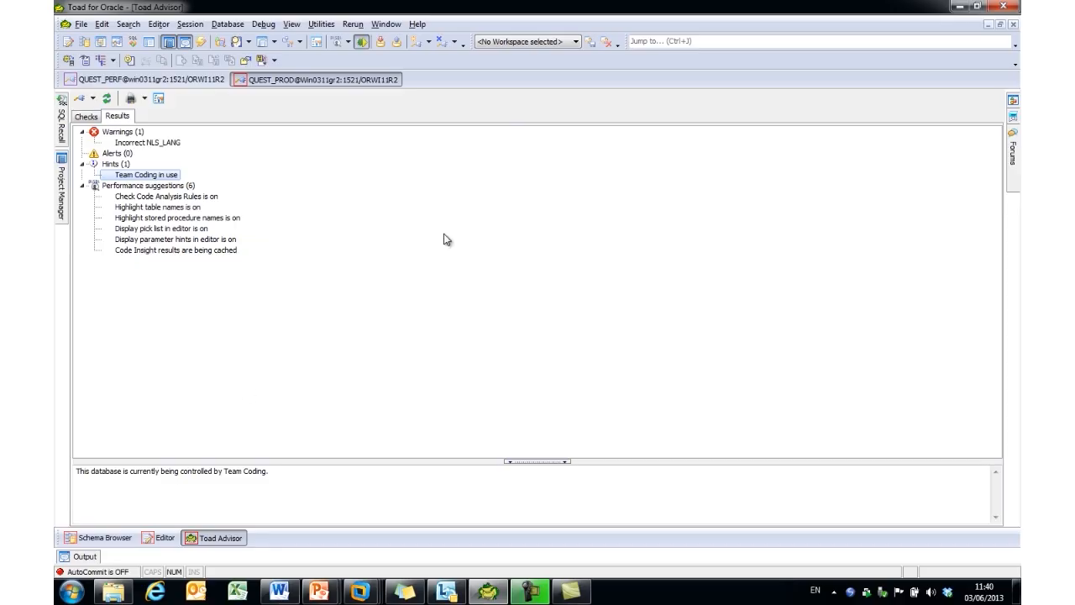
left_click(418, 25)
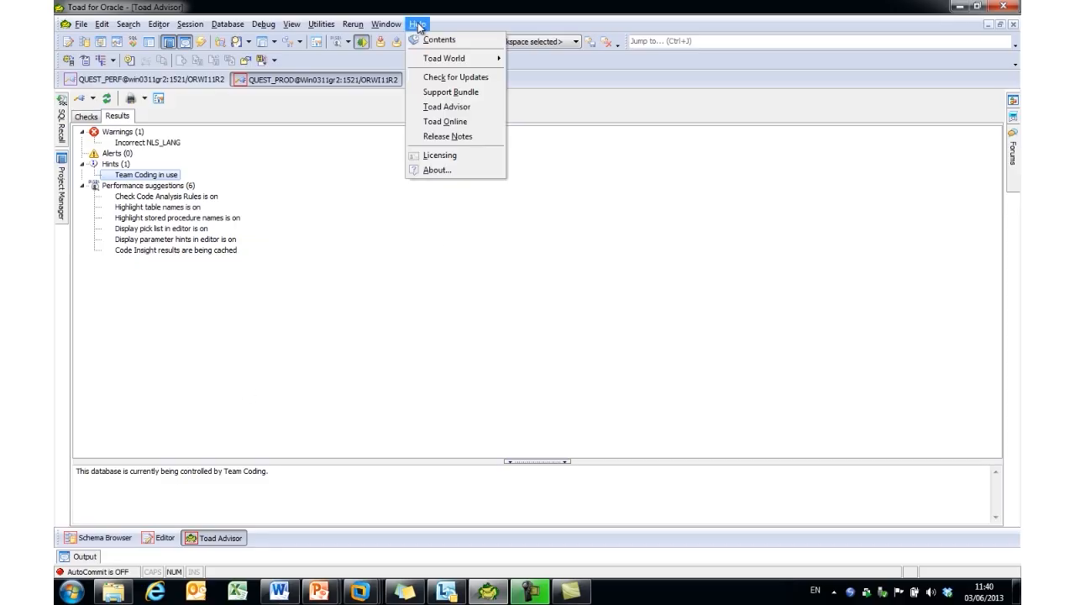
left_click(438, 173)
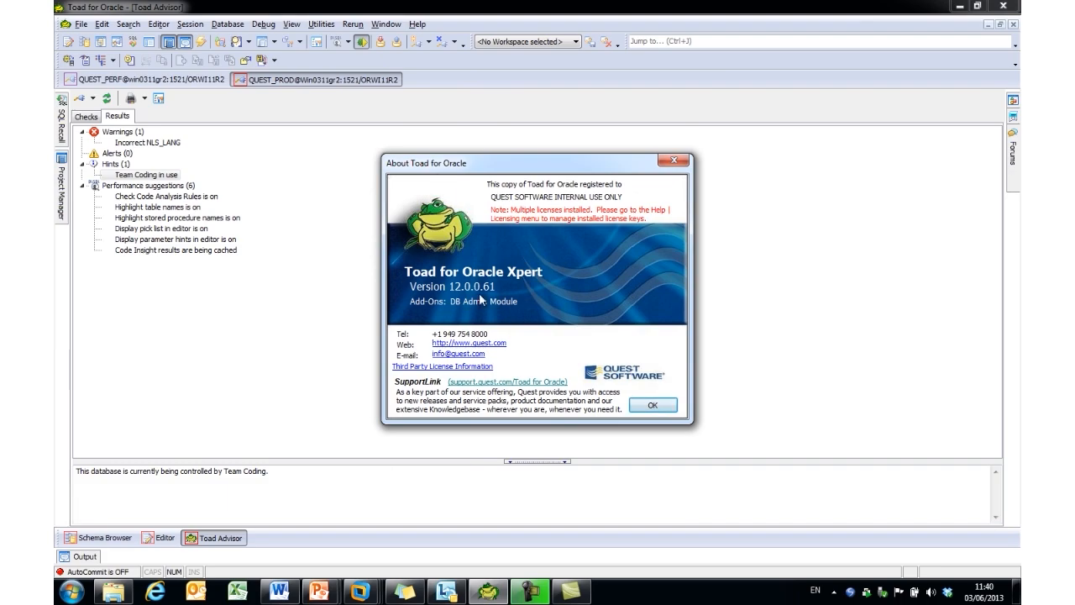
left_click(673, 161)
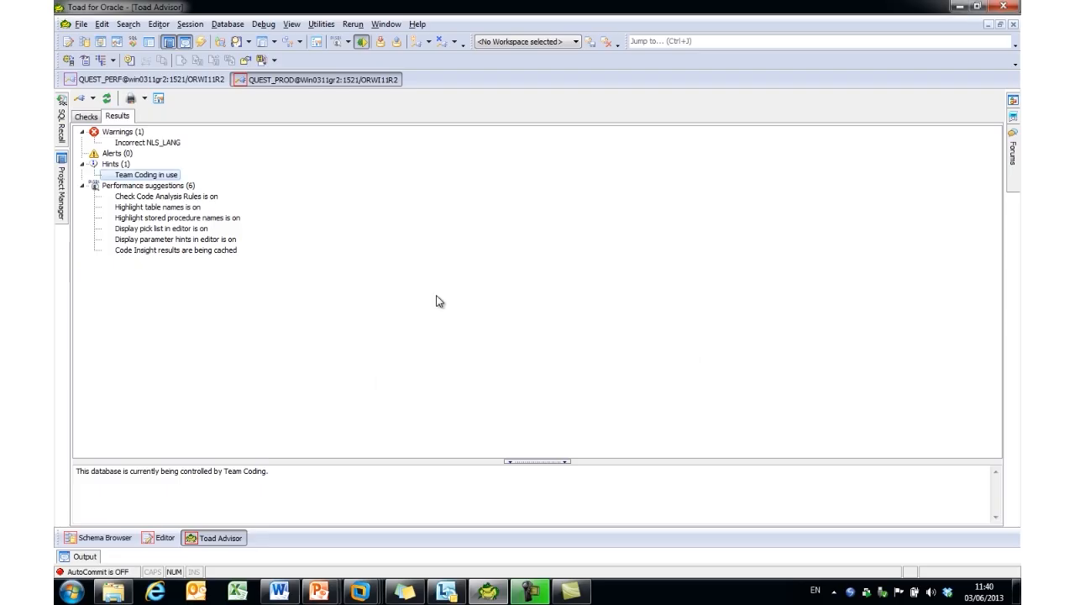
Look over the Toad World help options, then open the help documentation in a wider window and browse its table of contents
left_click(415, 25)
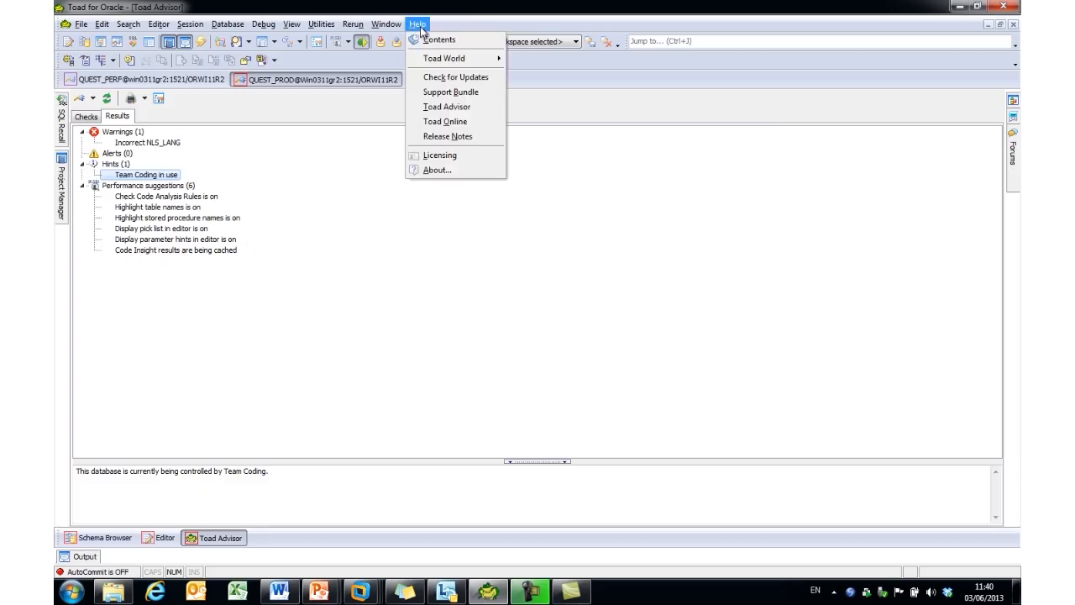
mouse_move(446, 62)
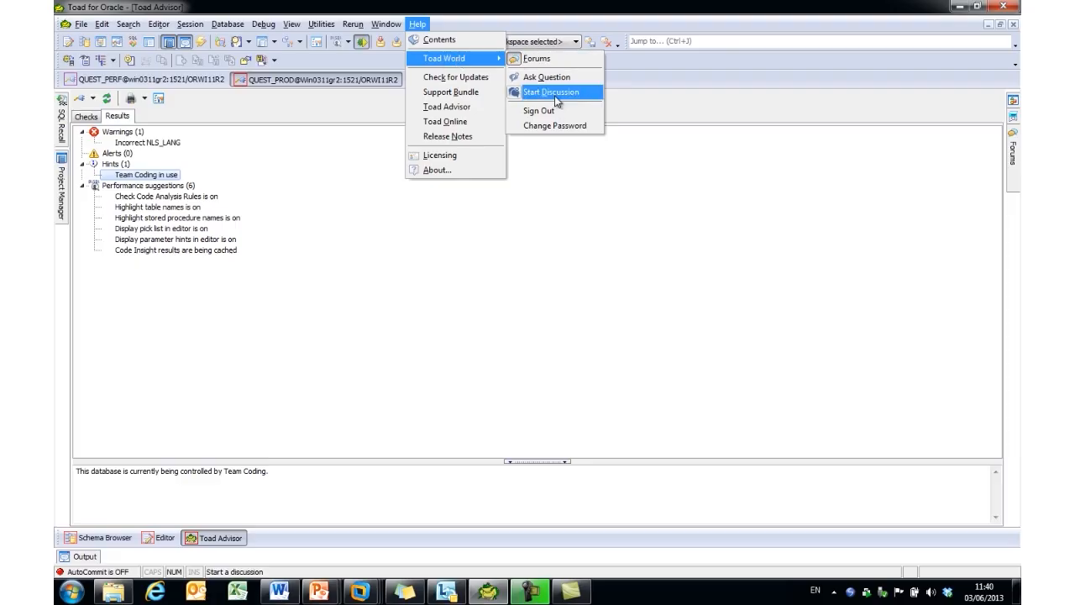
left_click(446, 41)
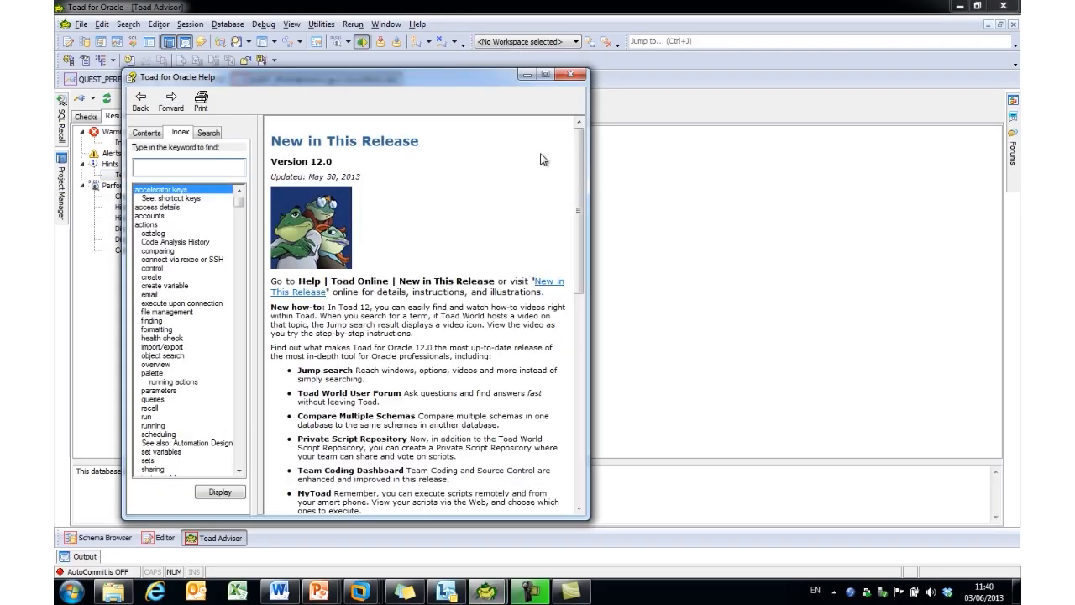
left_click_drag(590, 110, 862, 115)
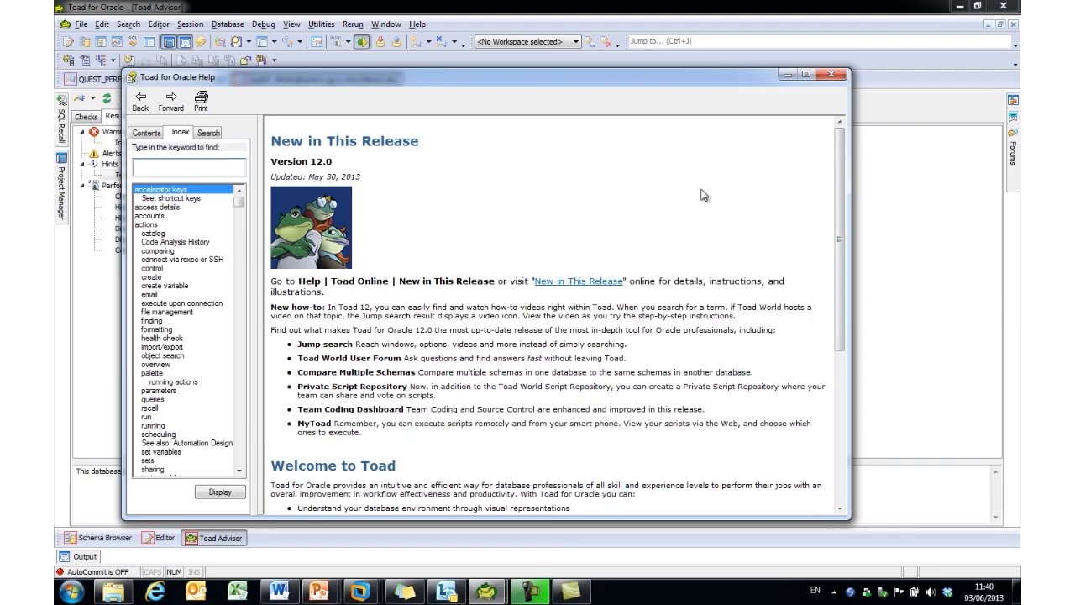
left_click(147, 133)
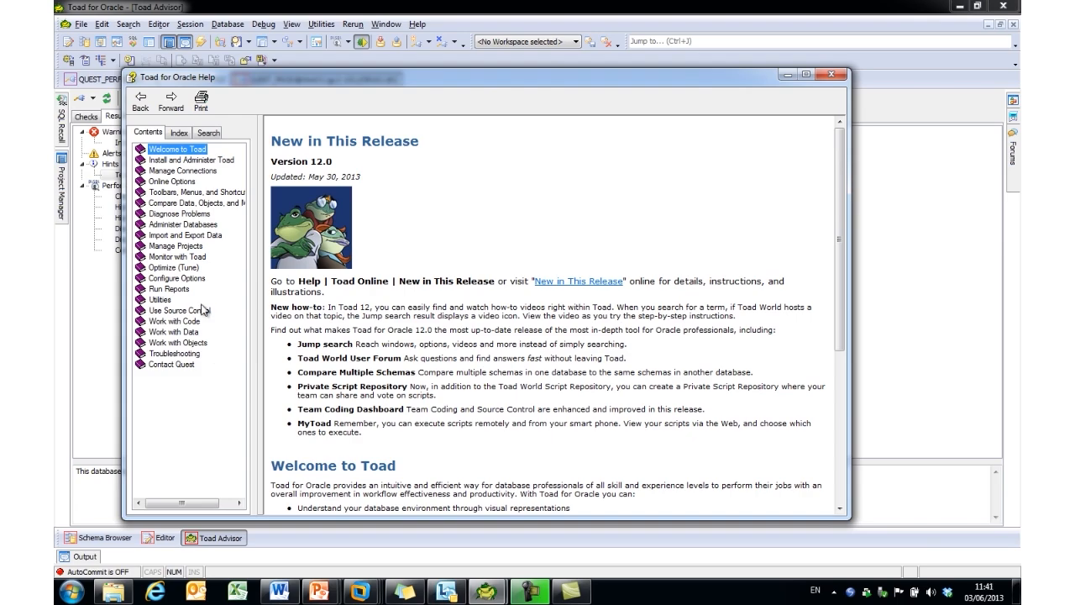
Search the help documentation for "video" and select the Jump search topic from the matching topics
left_click(208, 134)
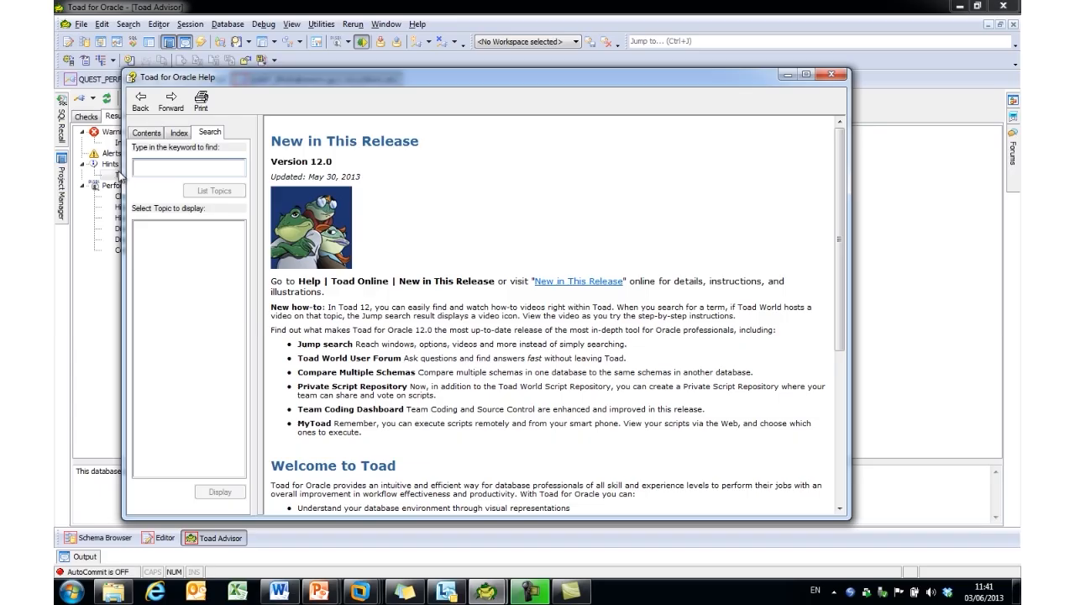
type("video")
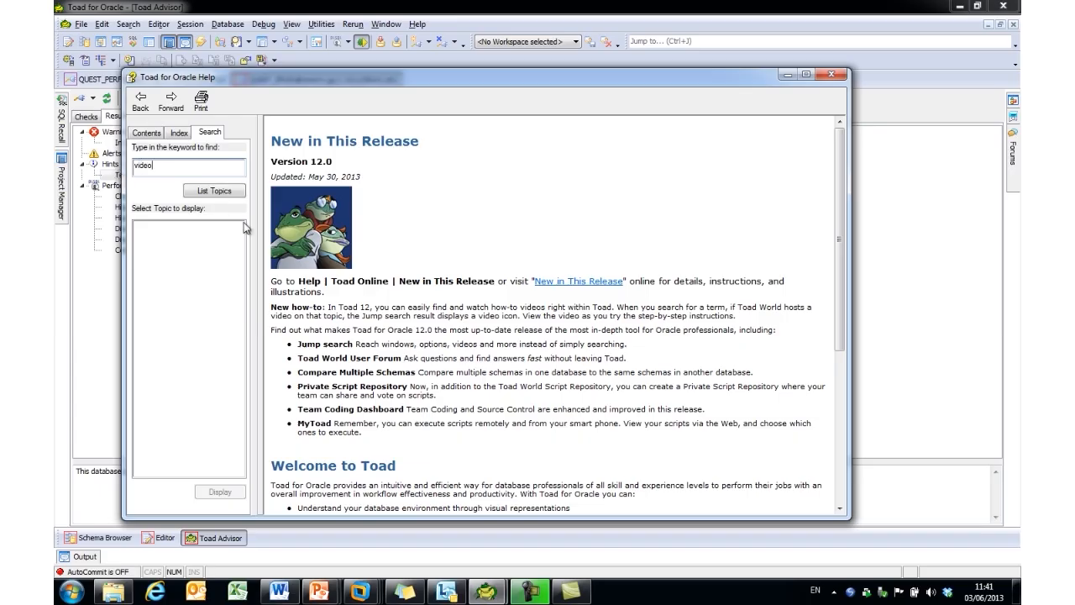
left_click(220, 193)
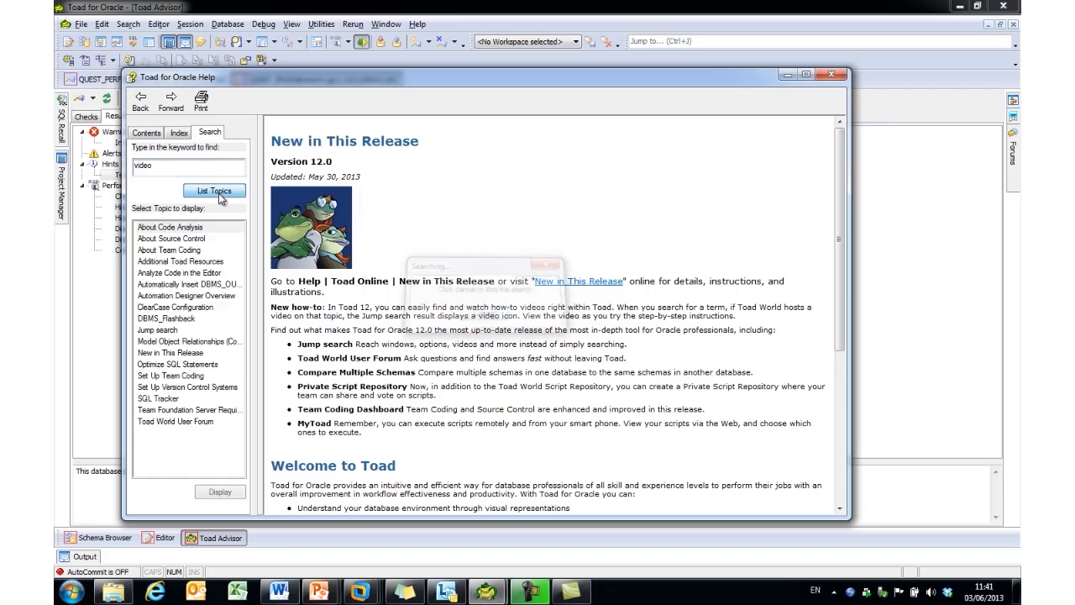
left_click(173, 251)
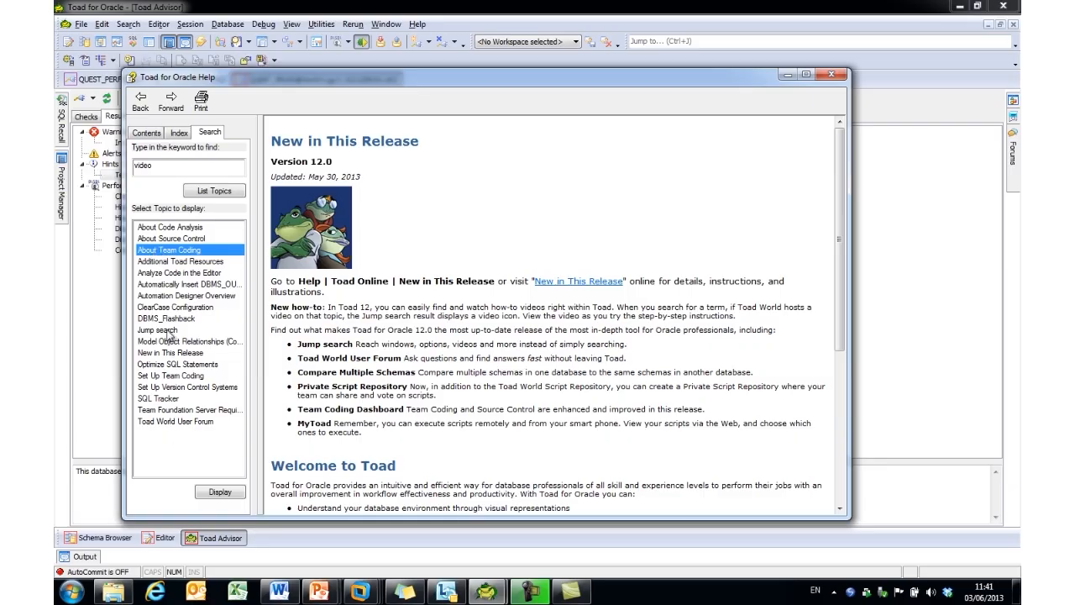
left_click(167, 333)
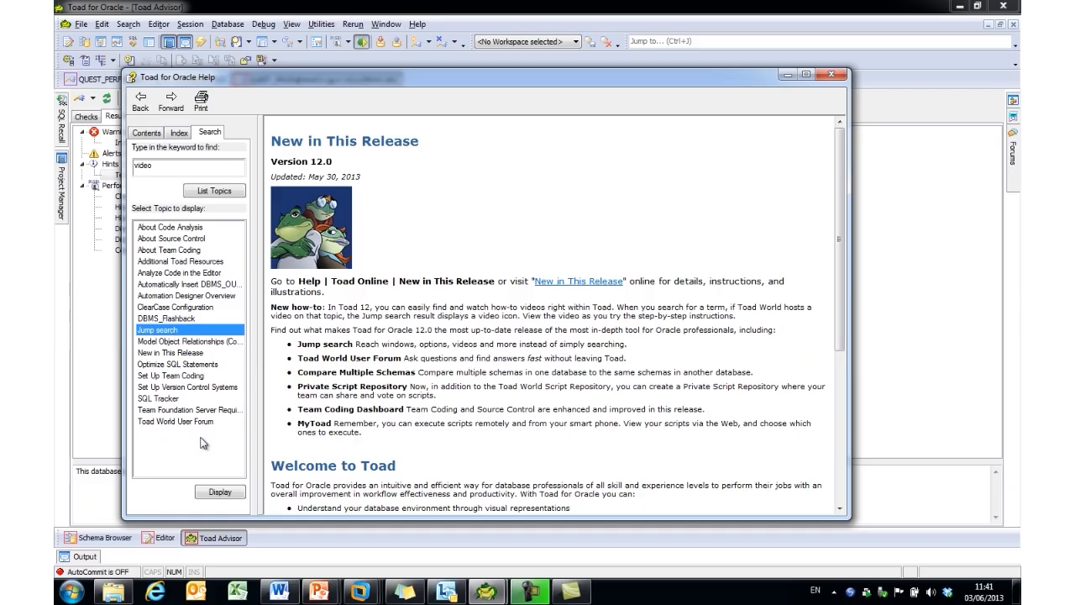